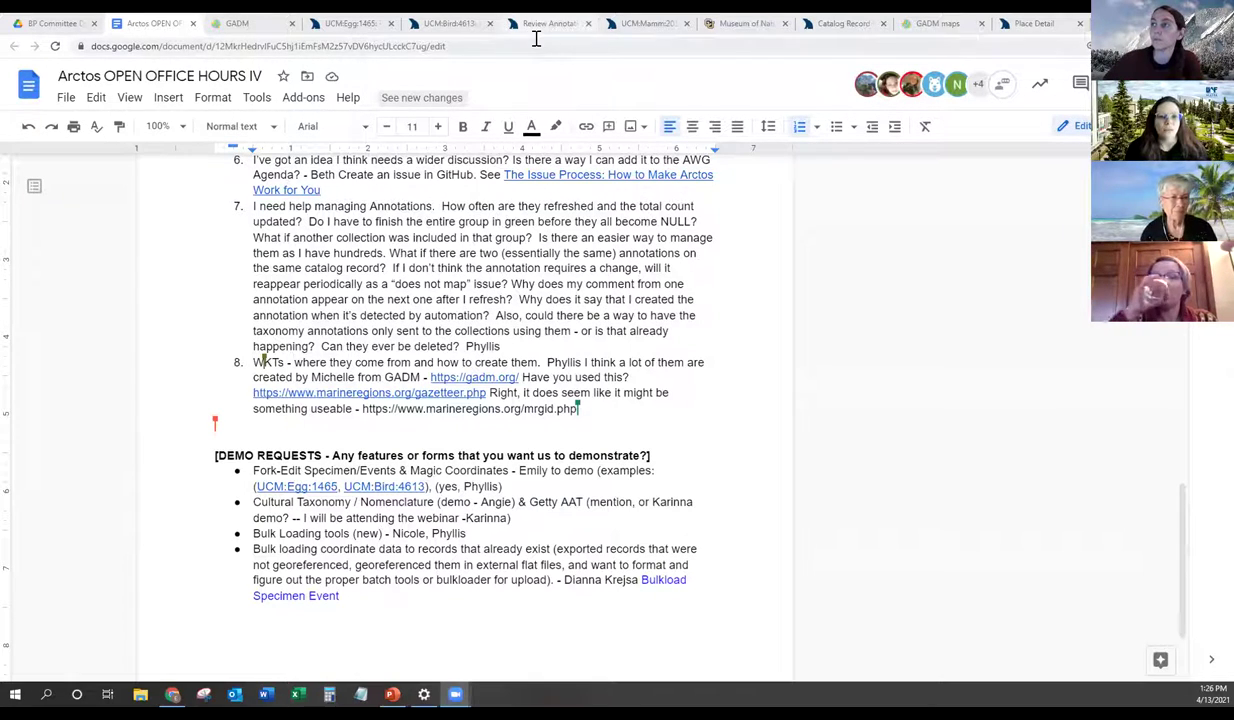
Step: Open the Specimen/Event editor from the UCM:Egg:1465 record's Locality tab
click(352, 22)
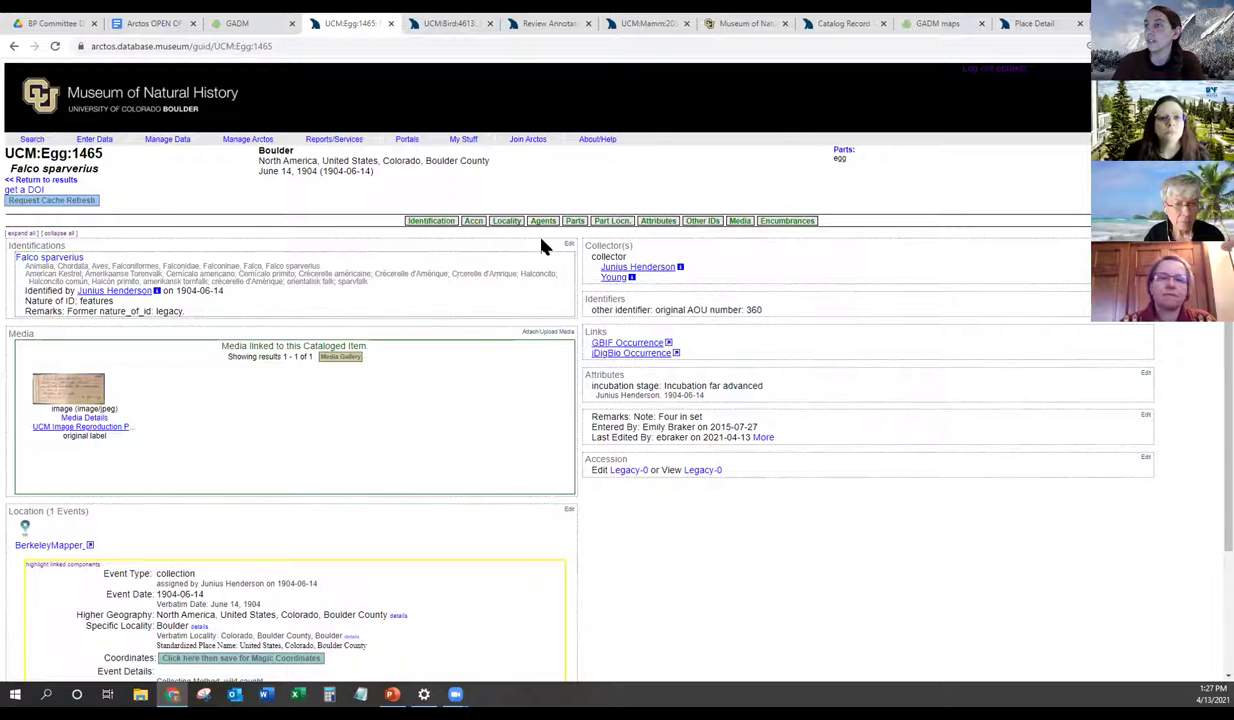
click(506, 221)
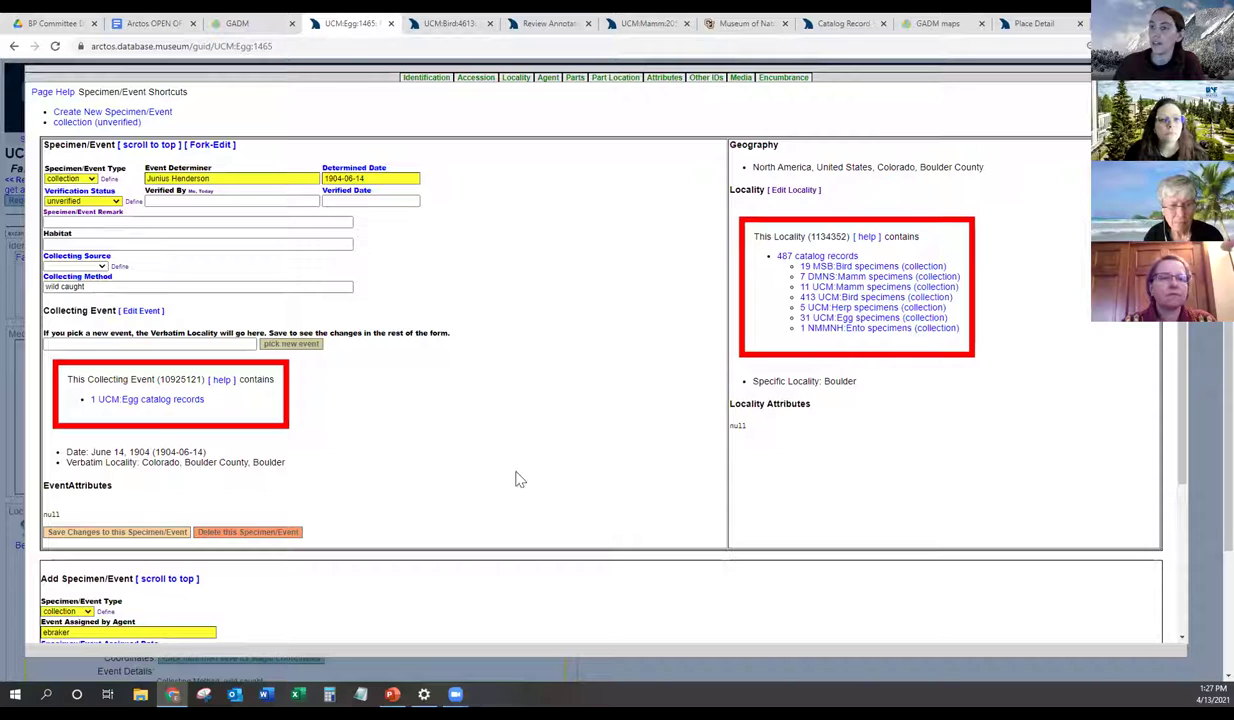
double_click(140, 452)
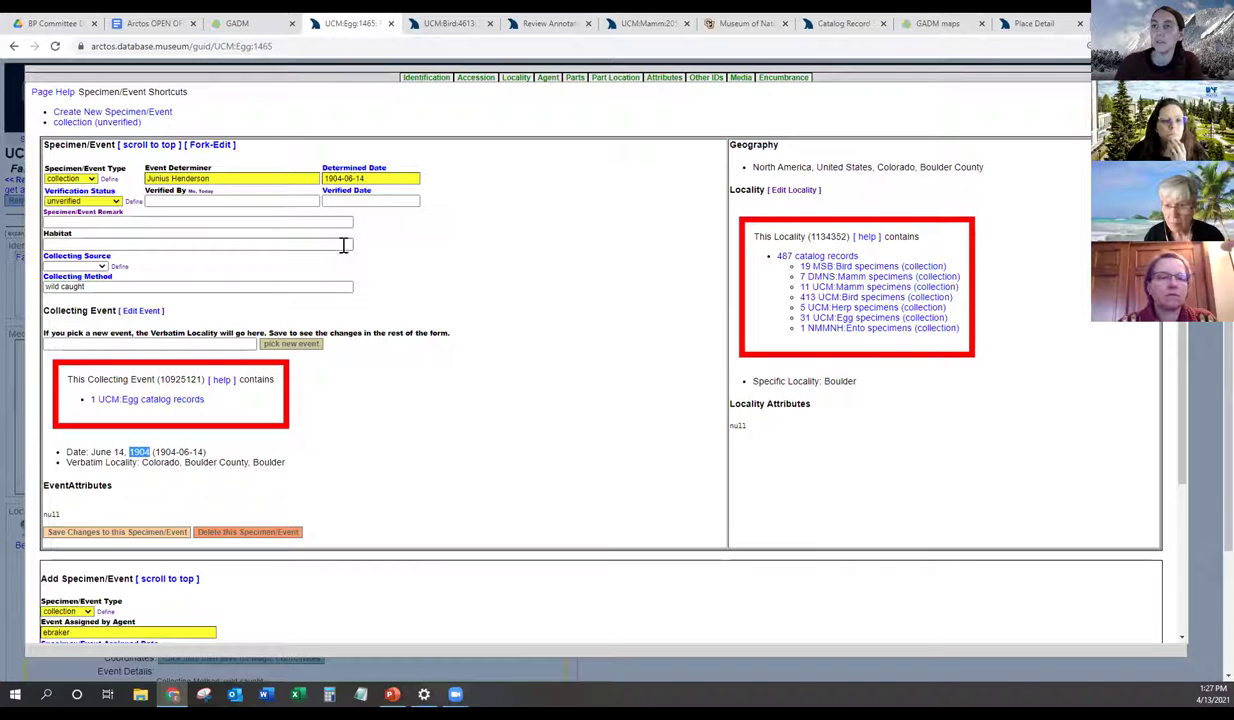
Step: Fork-edit the place-time and georeference the Boulder locality with GeoLocate
click(209, 147)
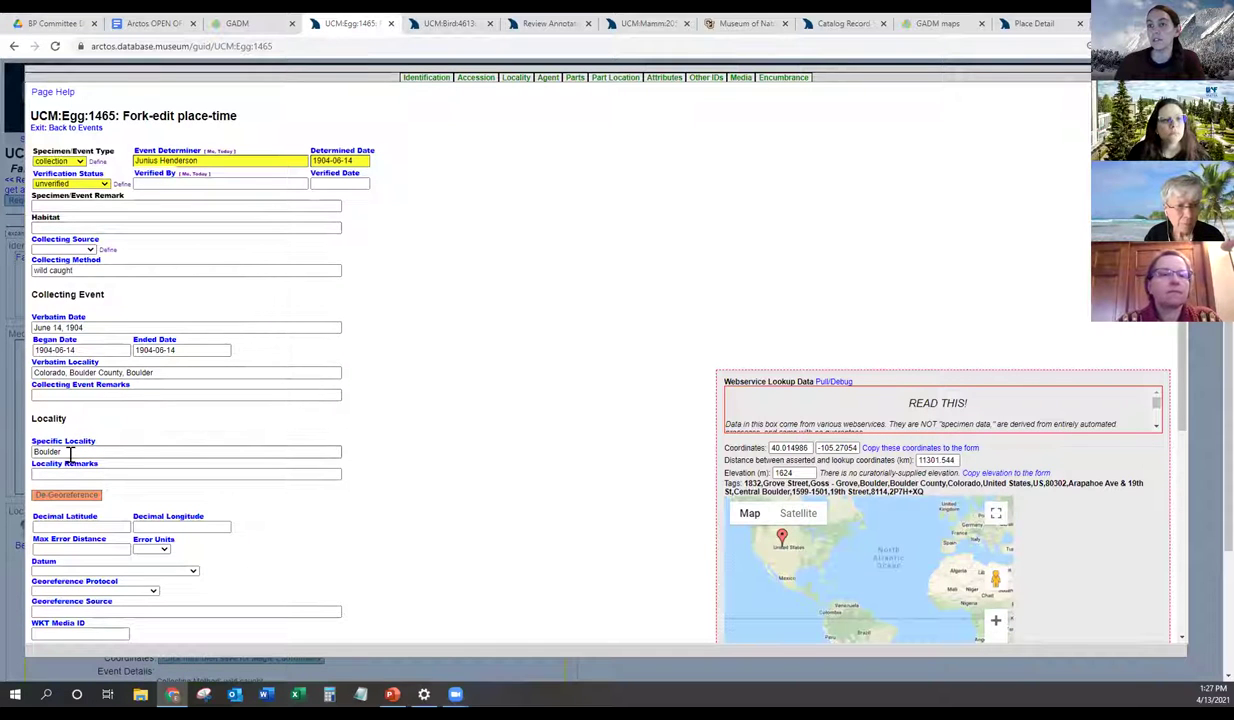
scroll(522, 418, down, 5)
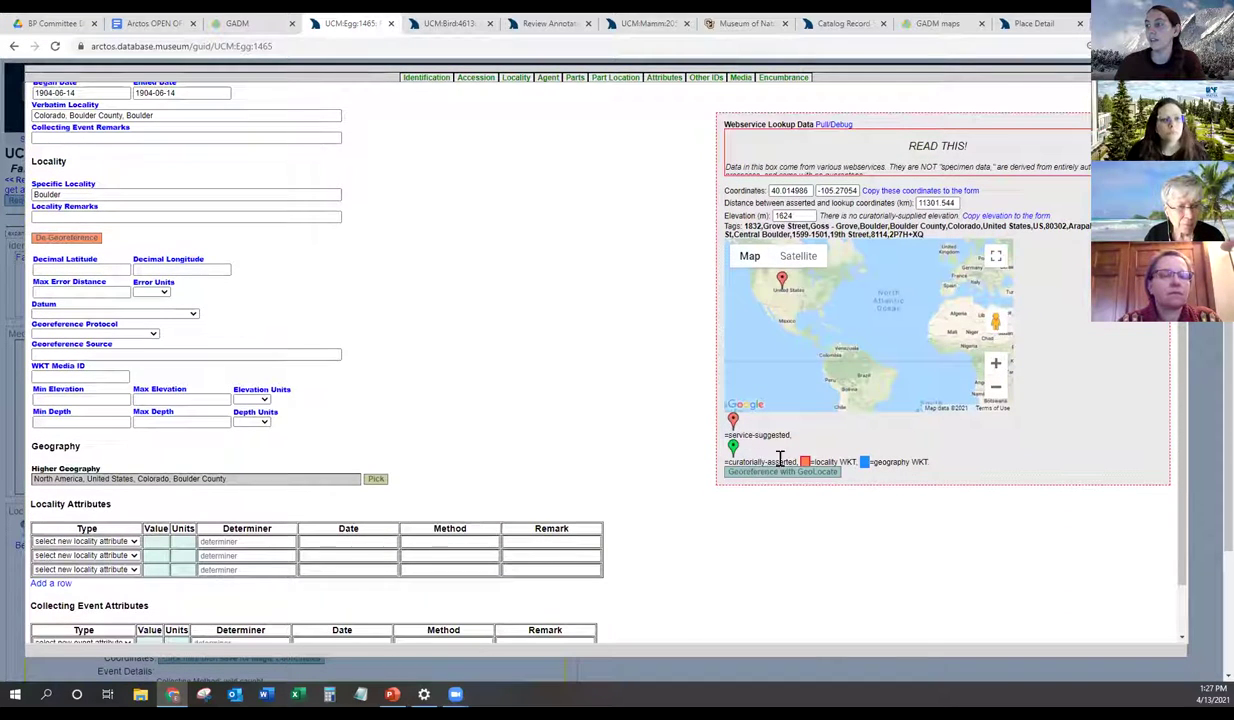
click(757, 473)
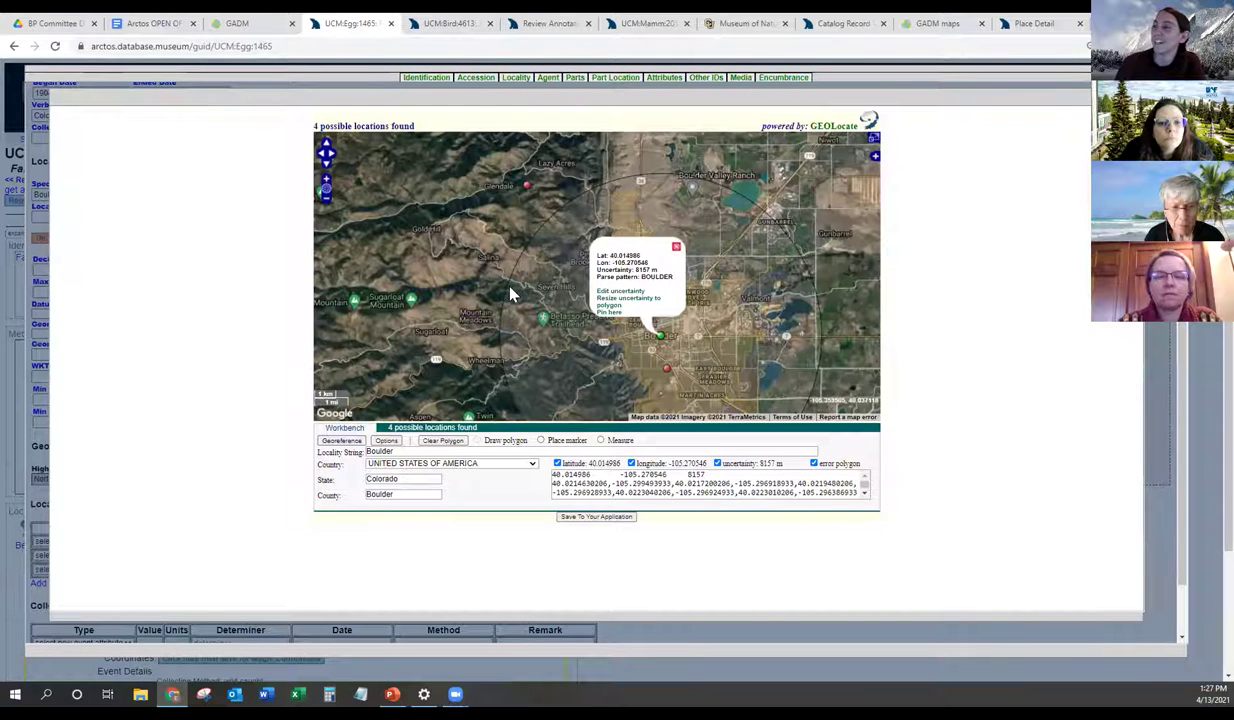
Step: Show the Historical USGS Topo (beta) overlay and shrink the Boulder uncertainty to 2134 m
click(874, 159)
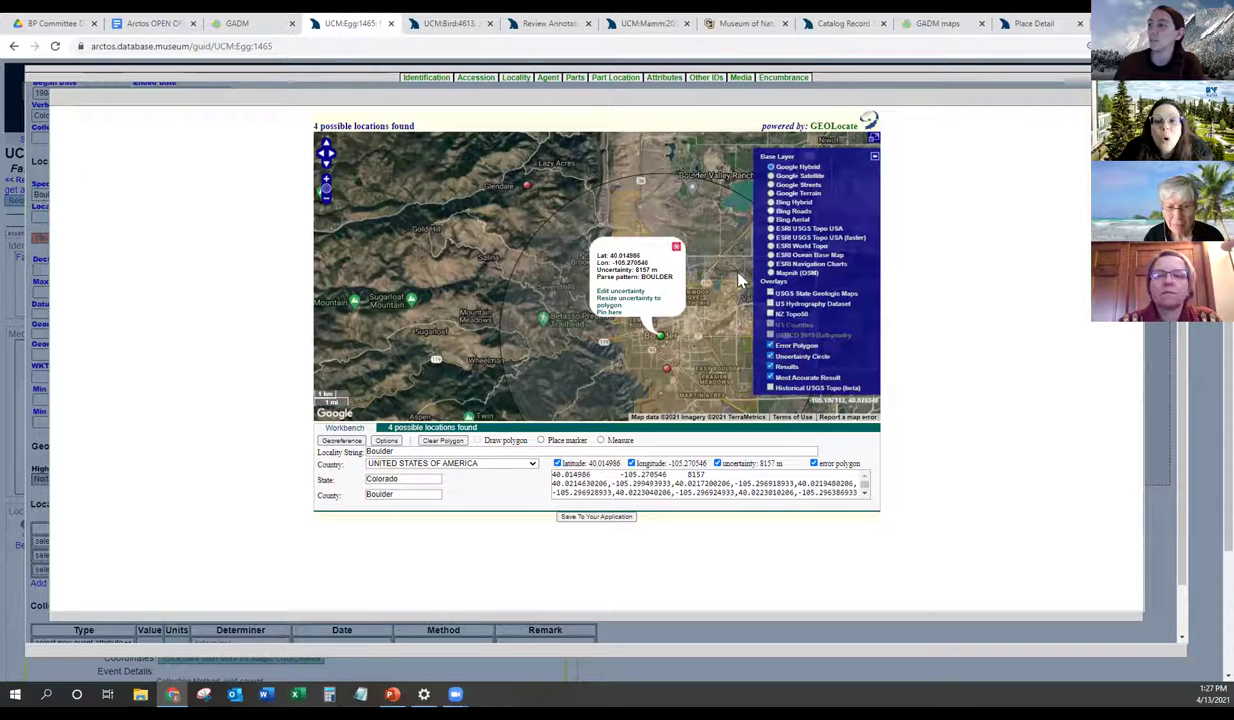
click(771, 388)
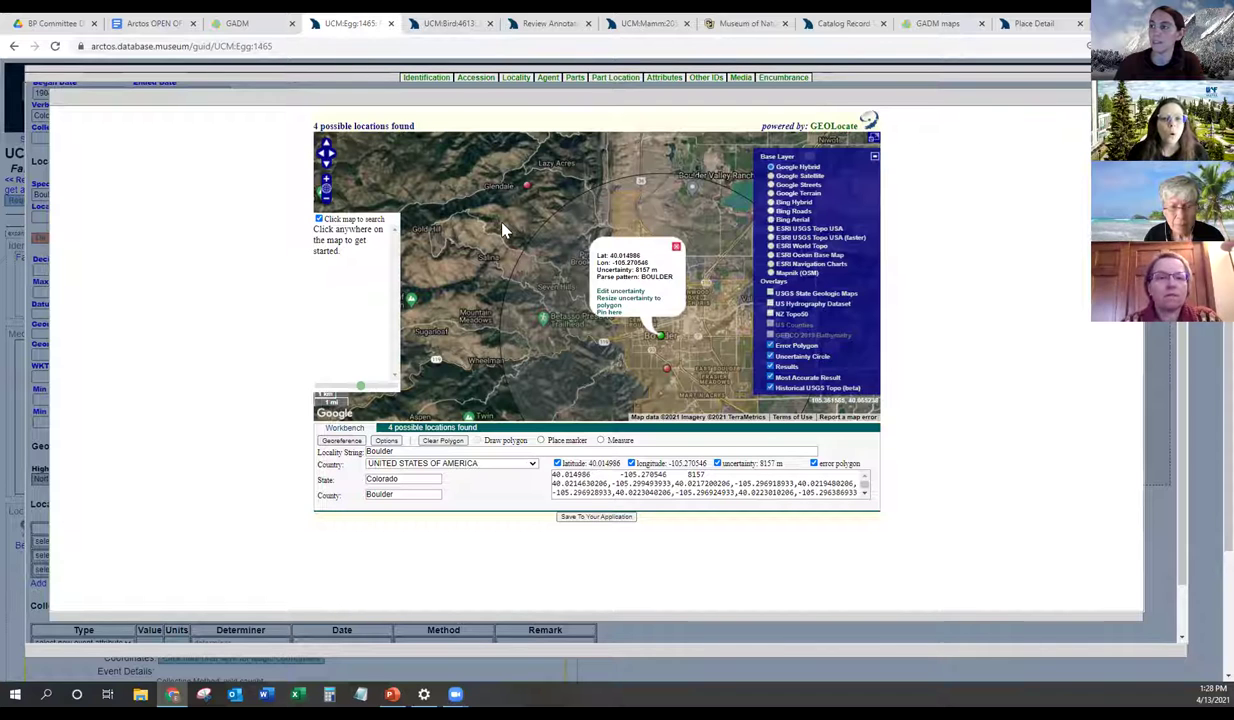
drag(505, 229, 474, 194)
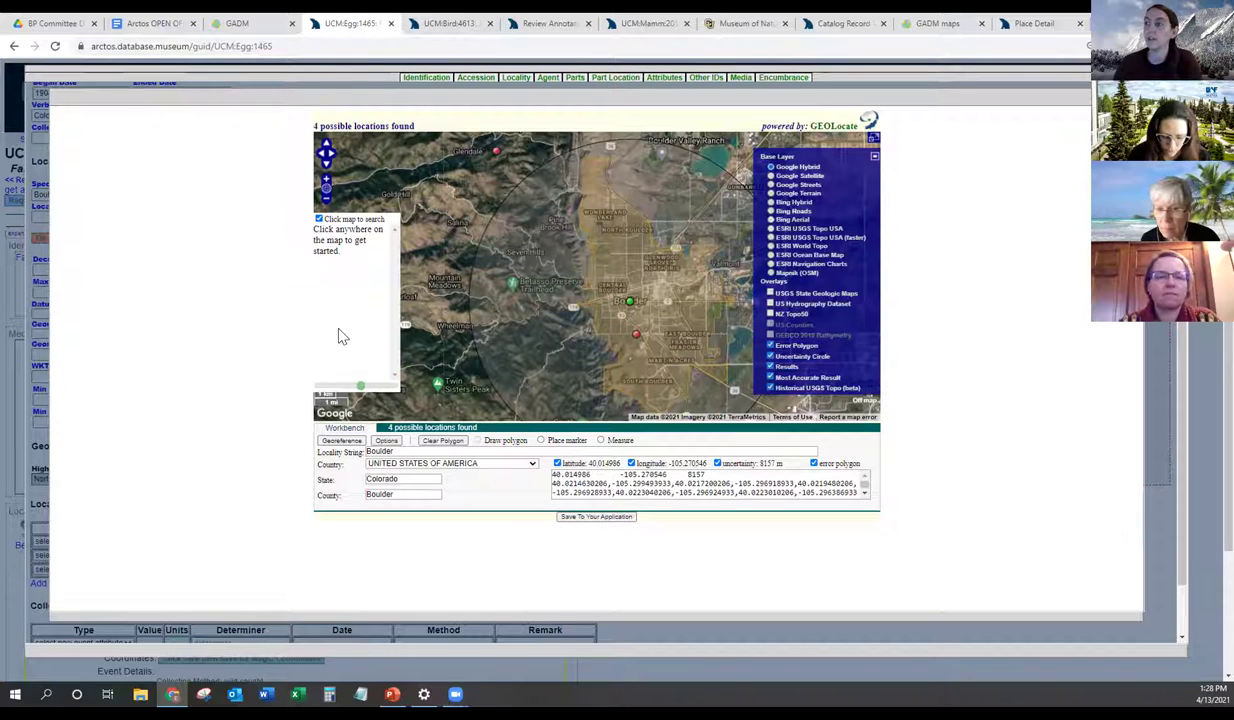
drag(435, 270, 419, 248)
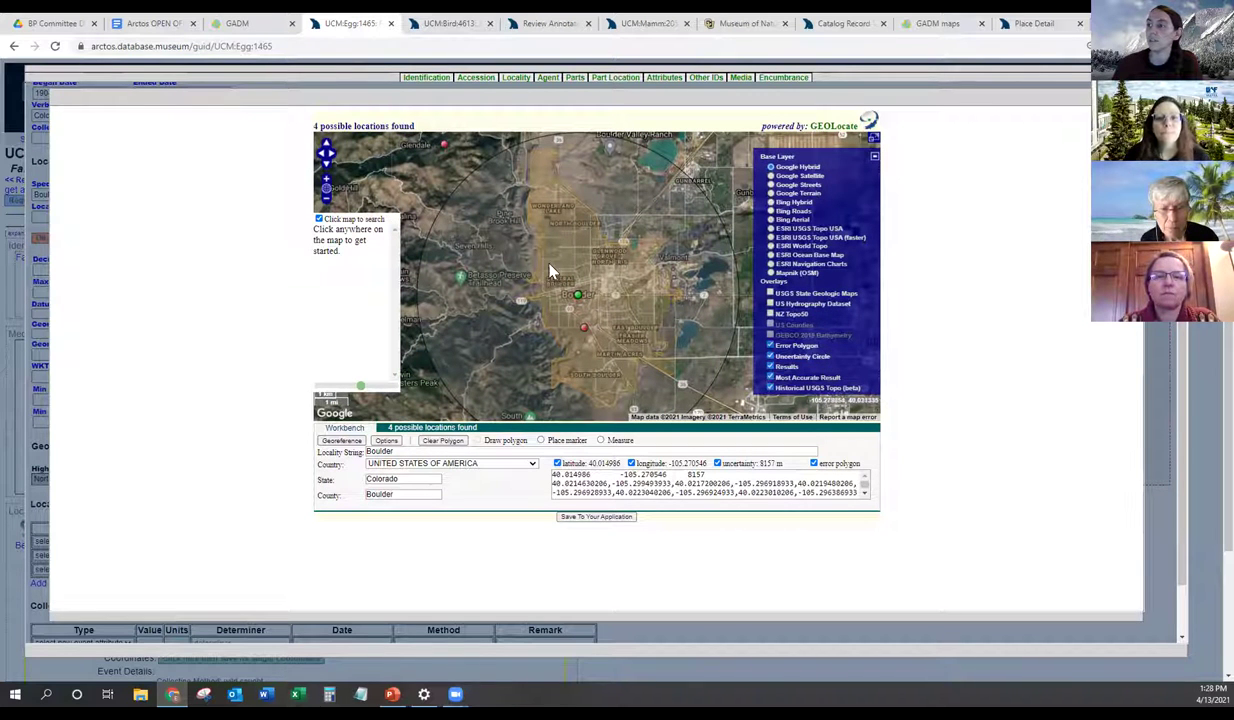
drag(552, 255, 580, 295)
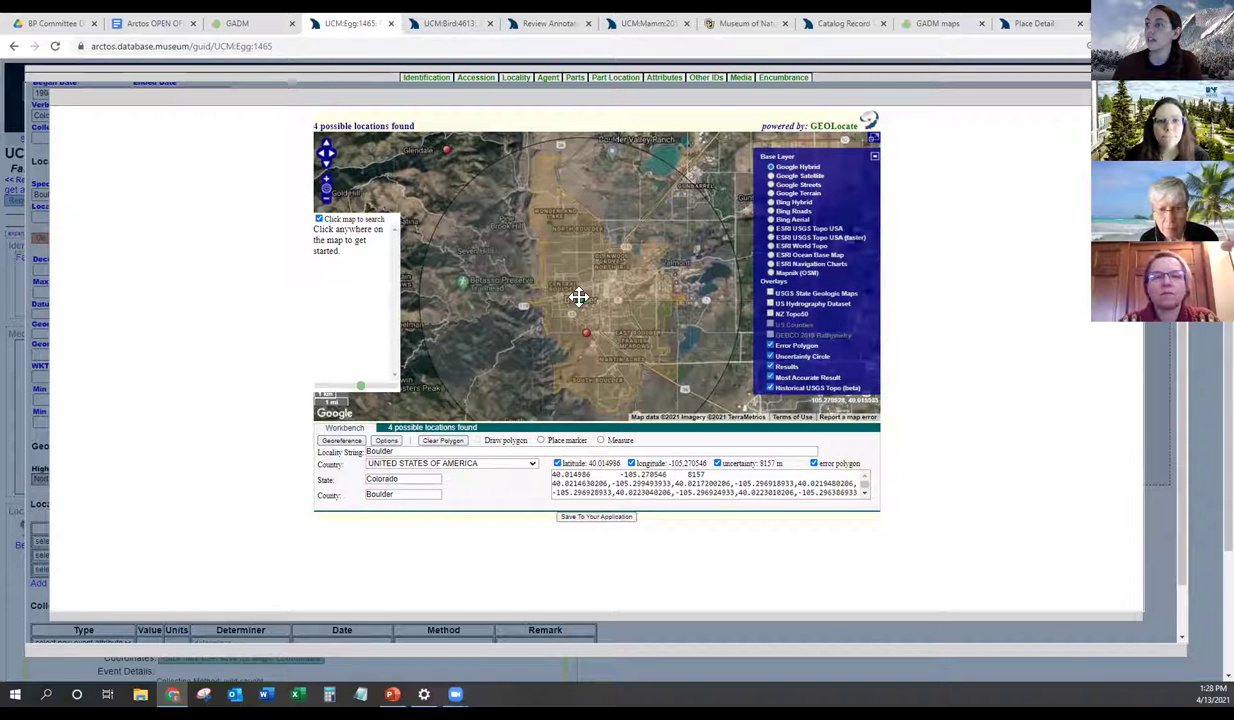
click(580, 298)
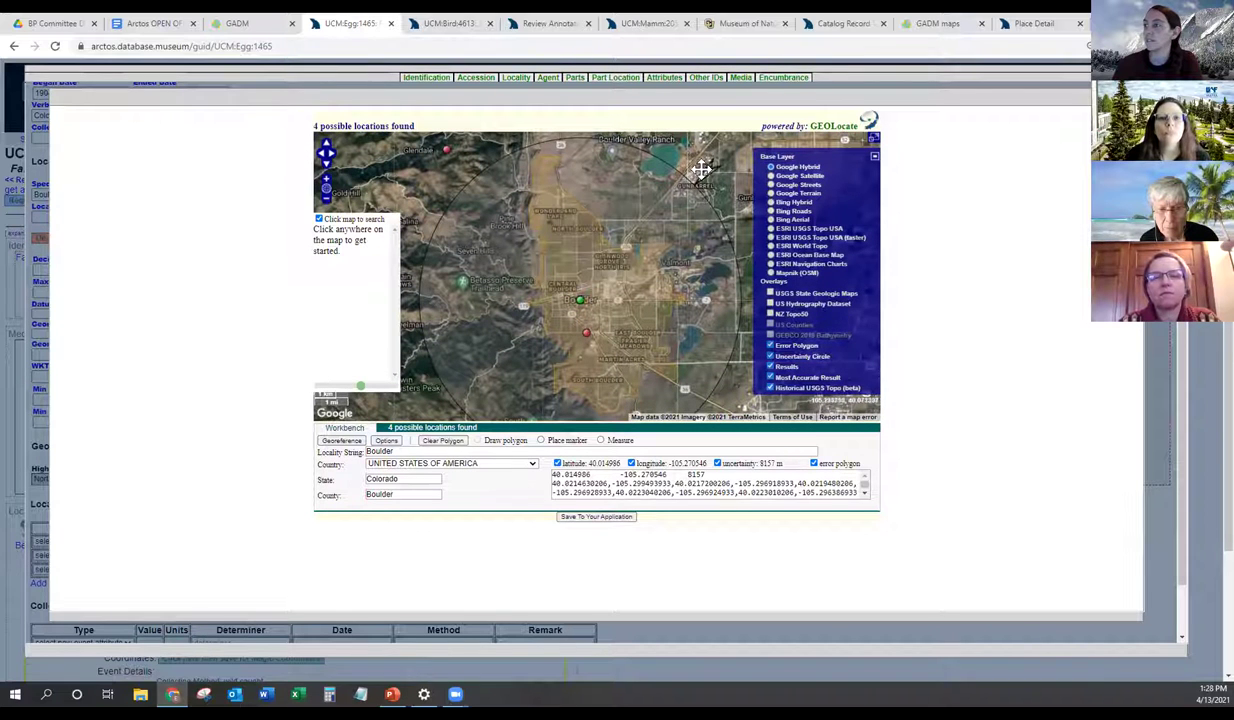
click(625, 257)
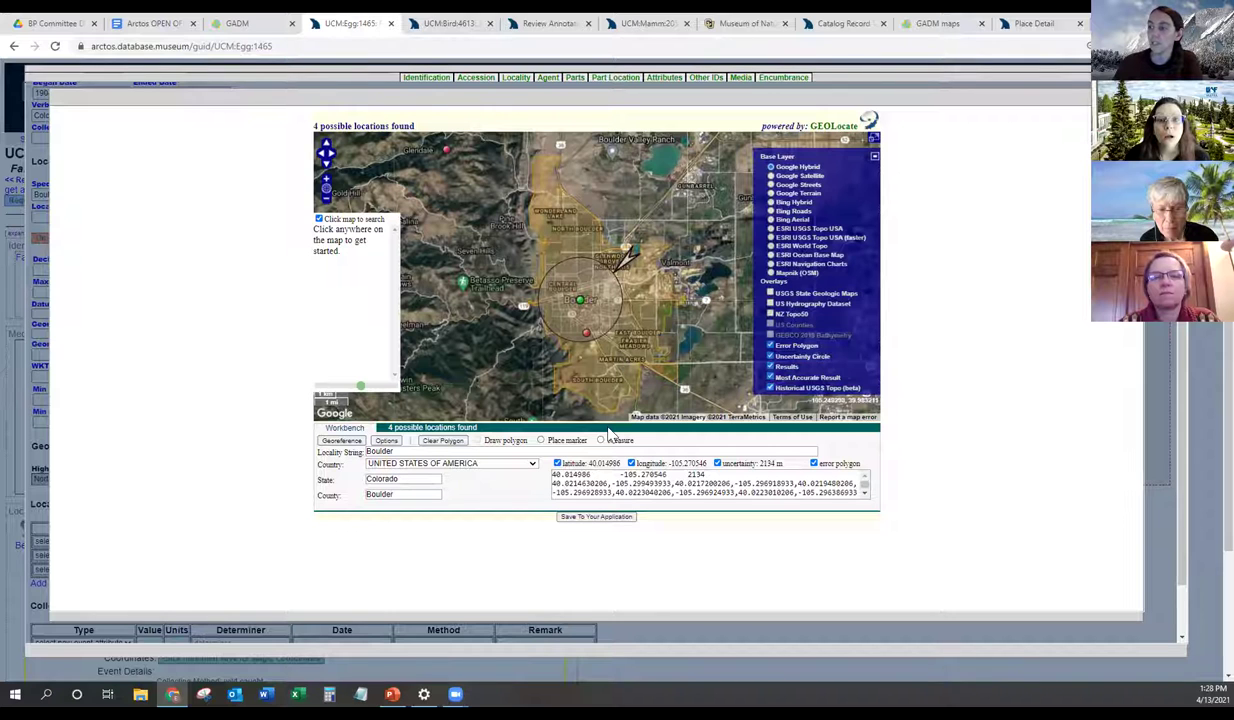
Step: Fill the form with GeoLocate coordinates 40.014986, -105.270546 and 2134 m error
click(590, 517)
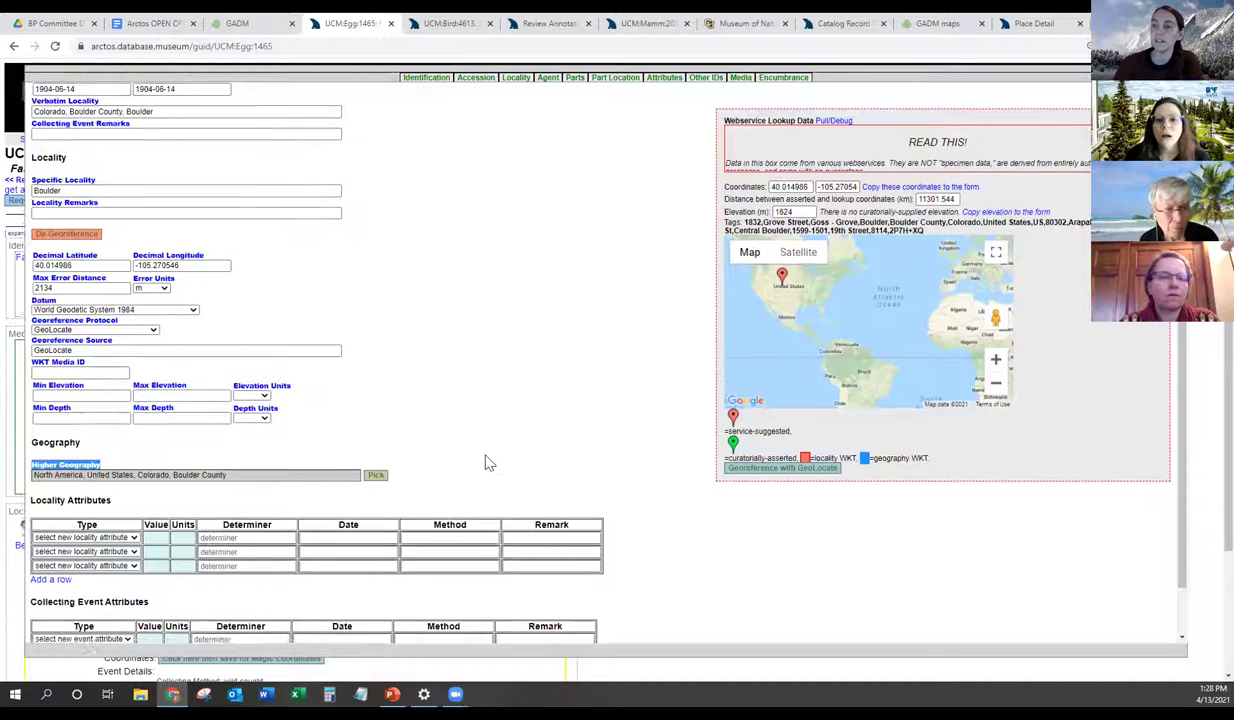
scroll(484, 459, down, 1)
scroll(489, 460, up, 3)
scroll(489, 460, up, 1)
scroll(490, 458, down, 2)
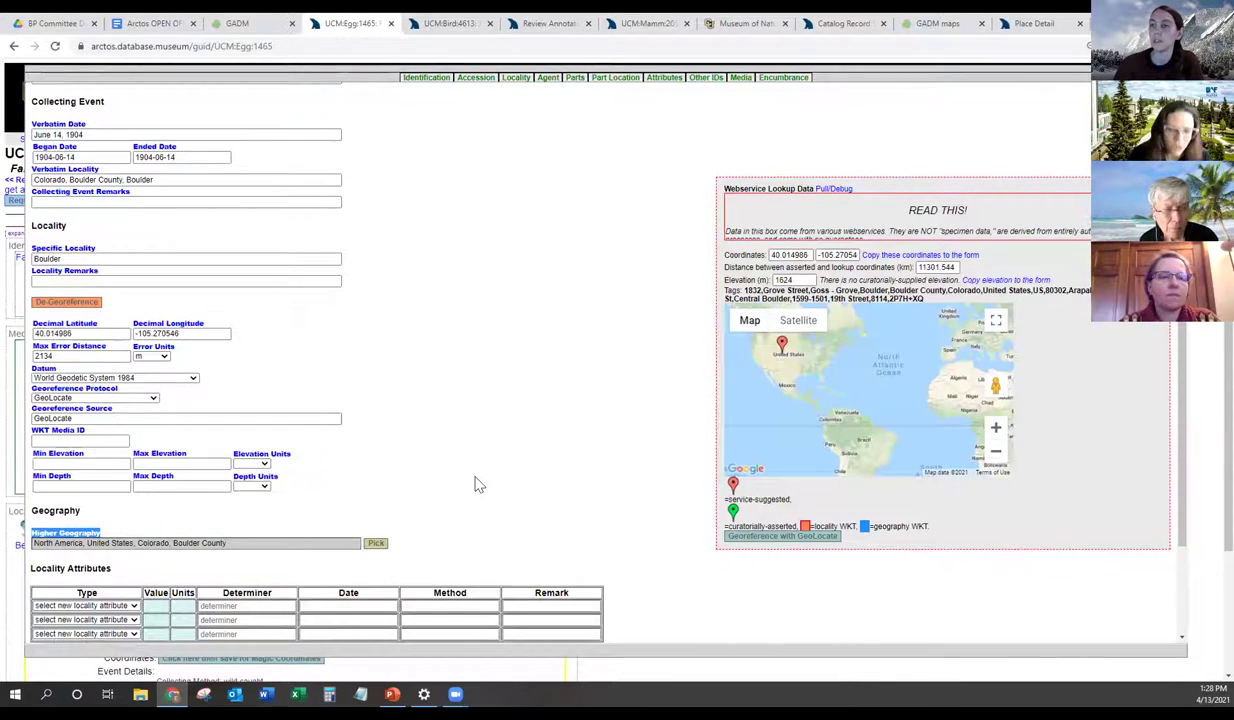
scroll(477, 485, down, 3)
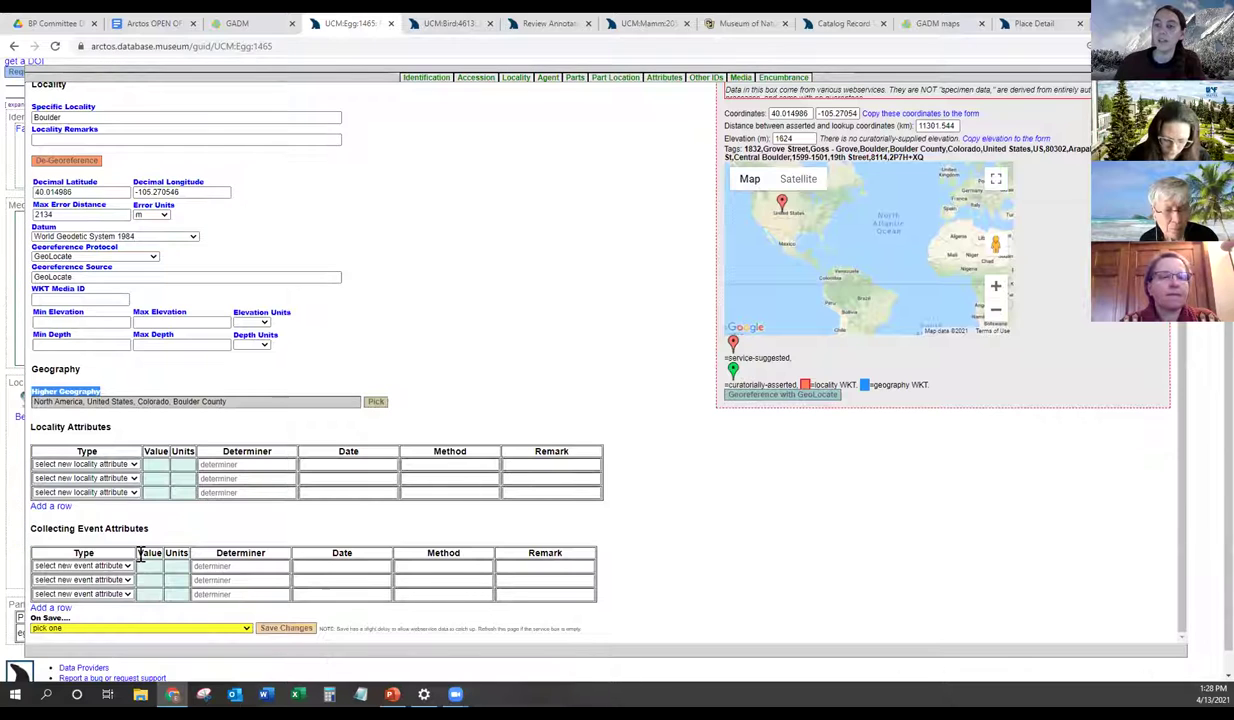
Step: Leave the On Save action unpicked and close the Locality overlay
click(70, 629)
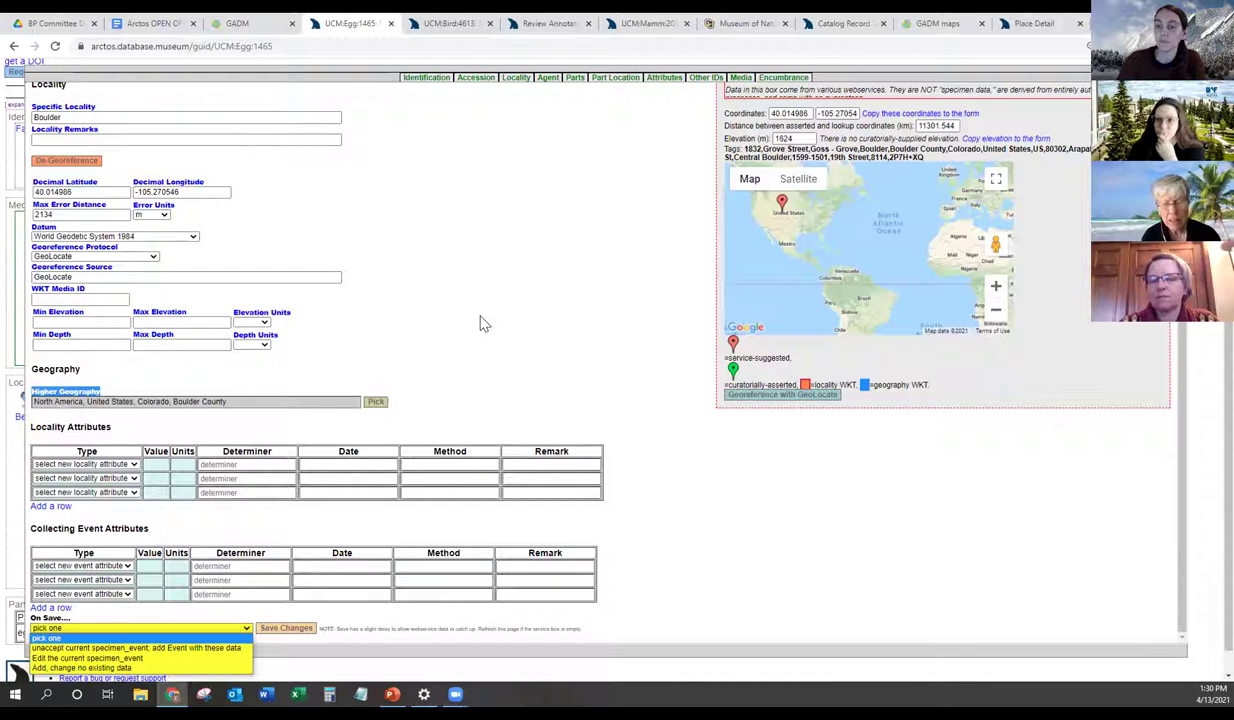
click(750, 178)
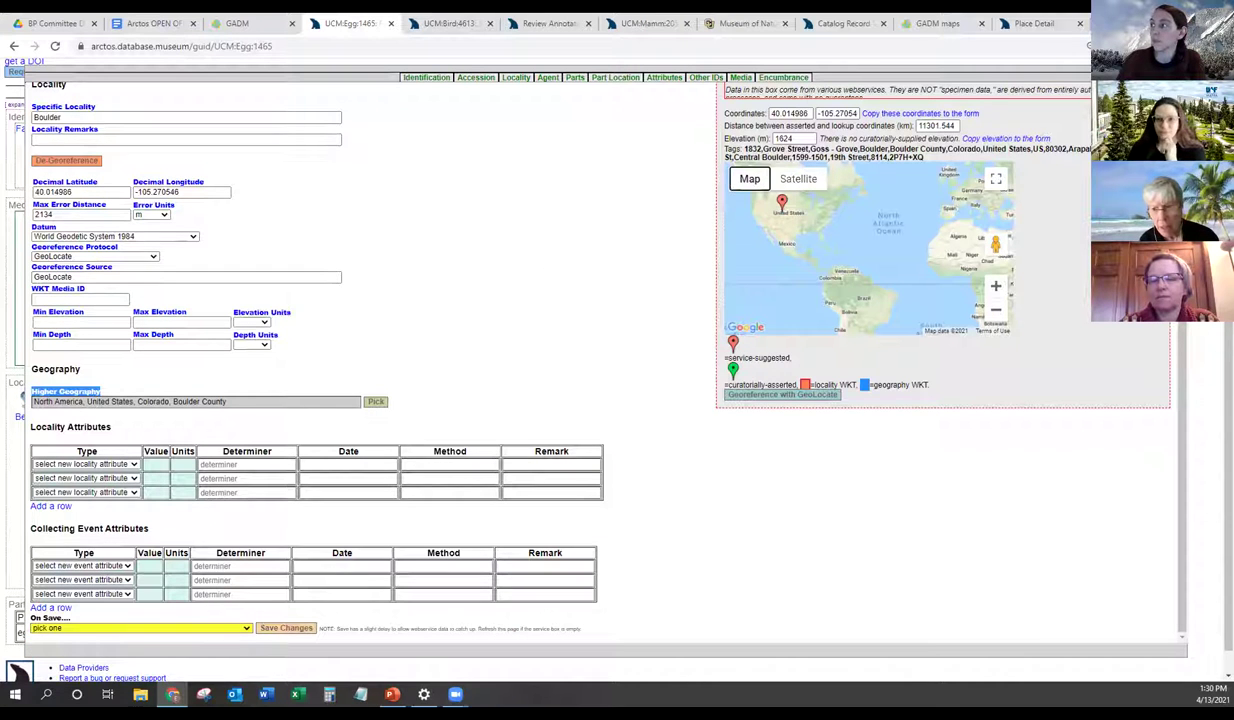
key(Escape)
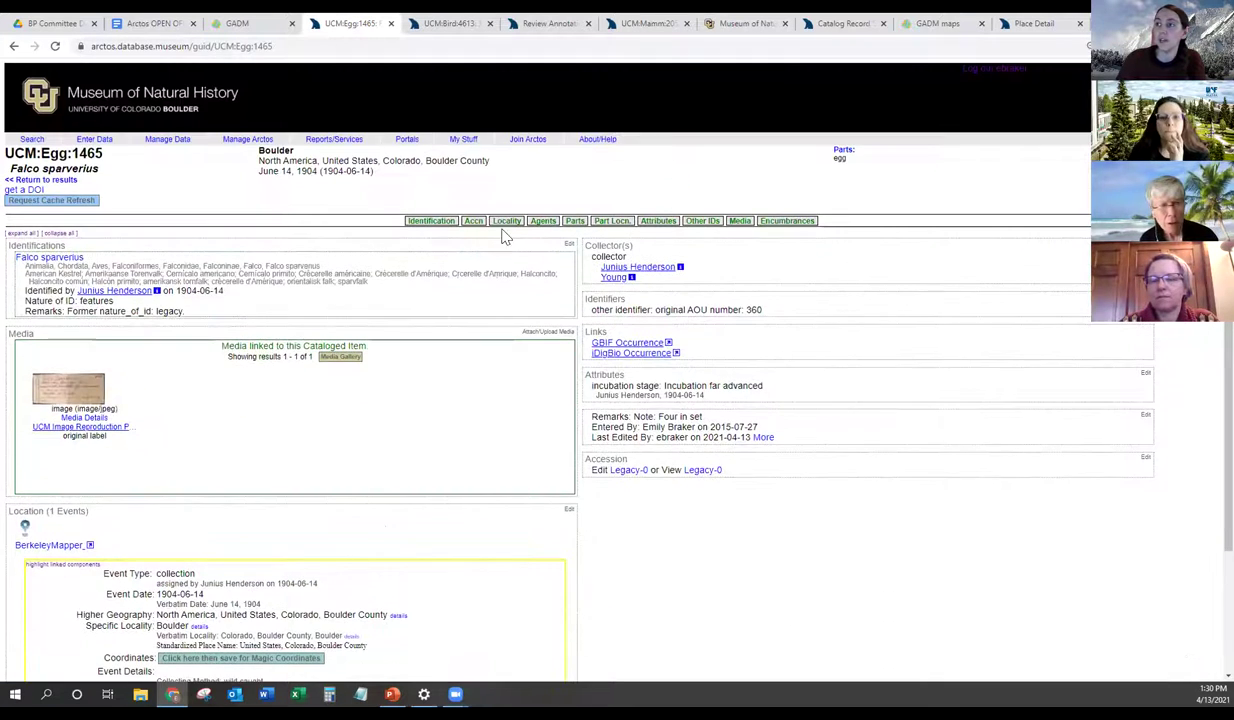
click(507, 221)
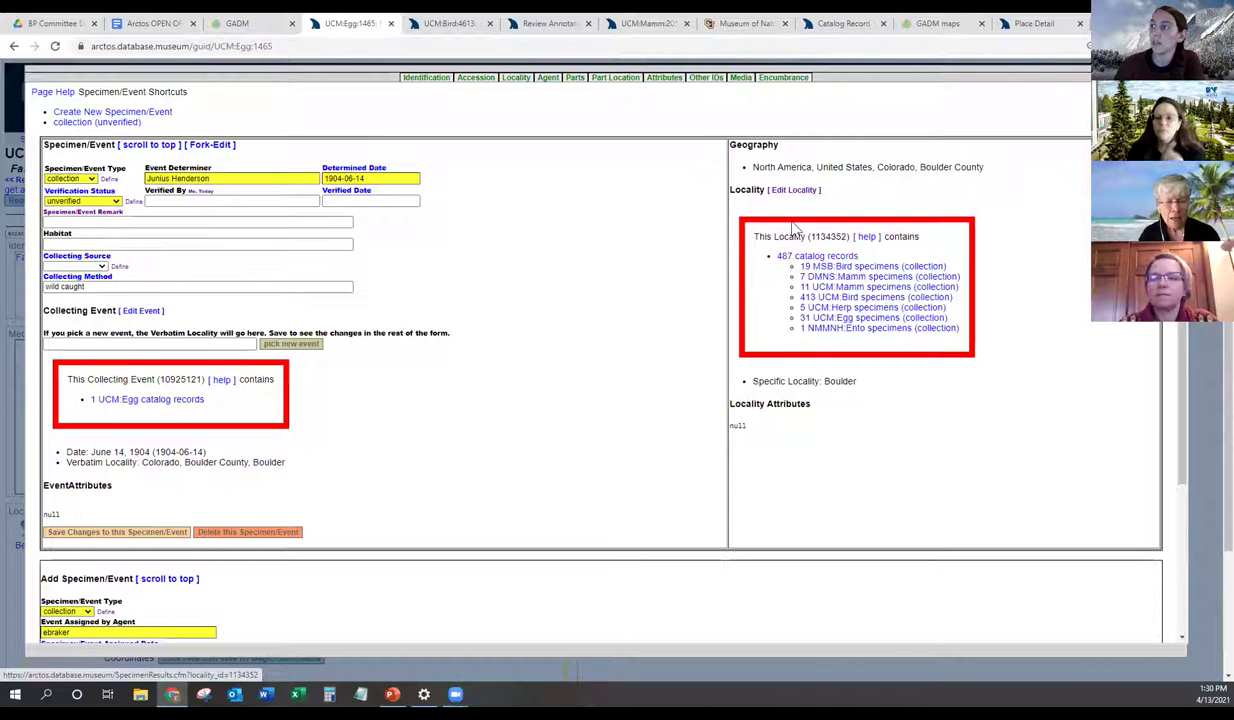
click(790, 190)
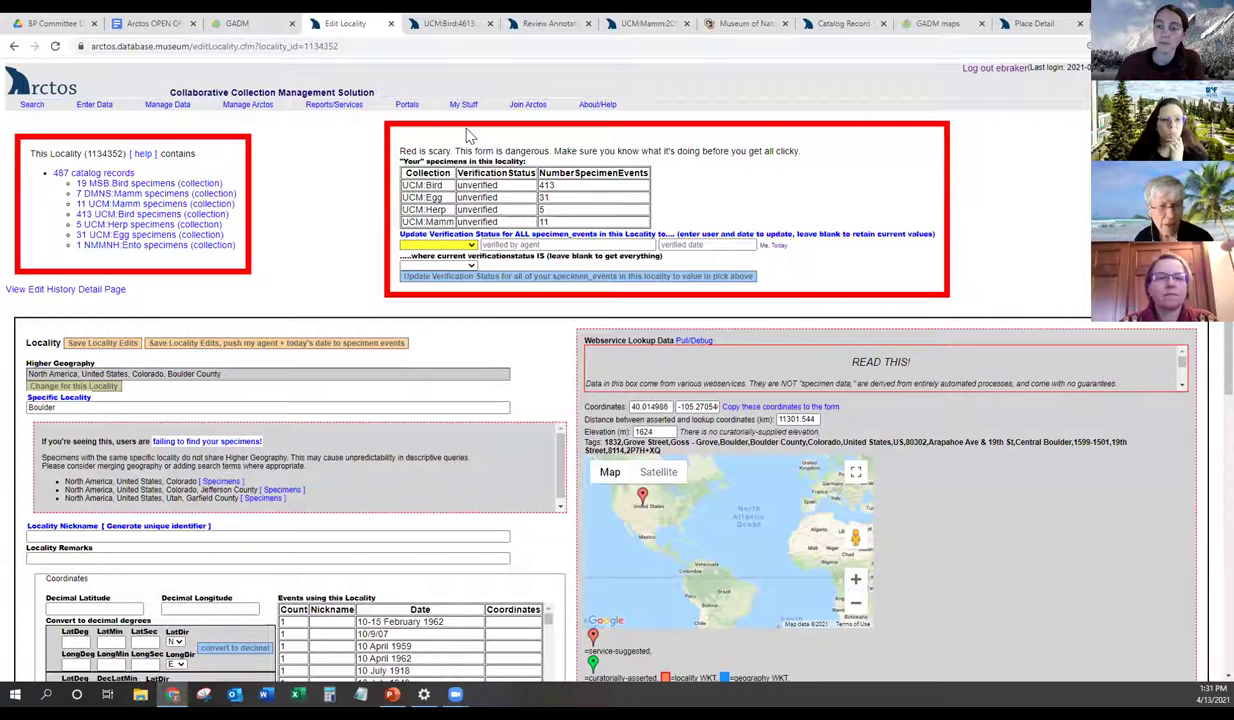
click(12, 50)
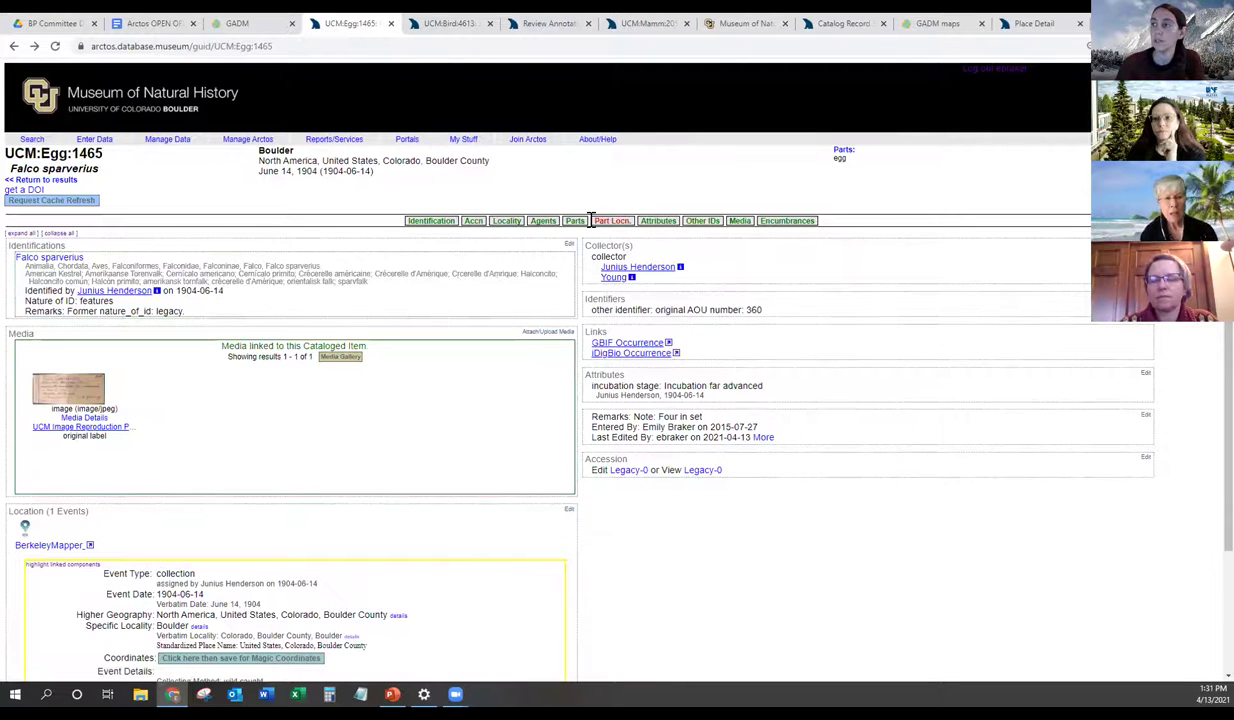
Step: Show the Specimen/Event overview with collecting event 10925121 and locality 1134352
click(496, 220)
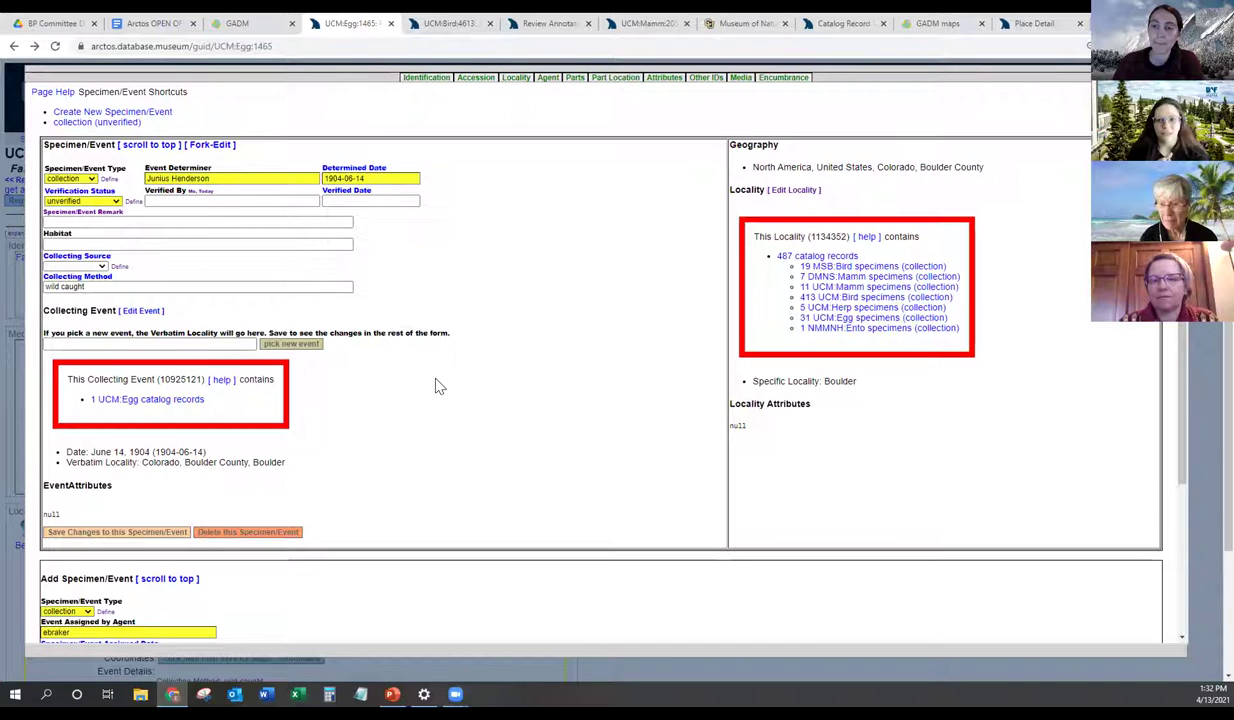
Step: Open the Fork-Edit place-time form and keep the Specimen/Event Type as collection
click(210, 145)
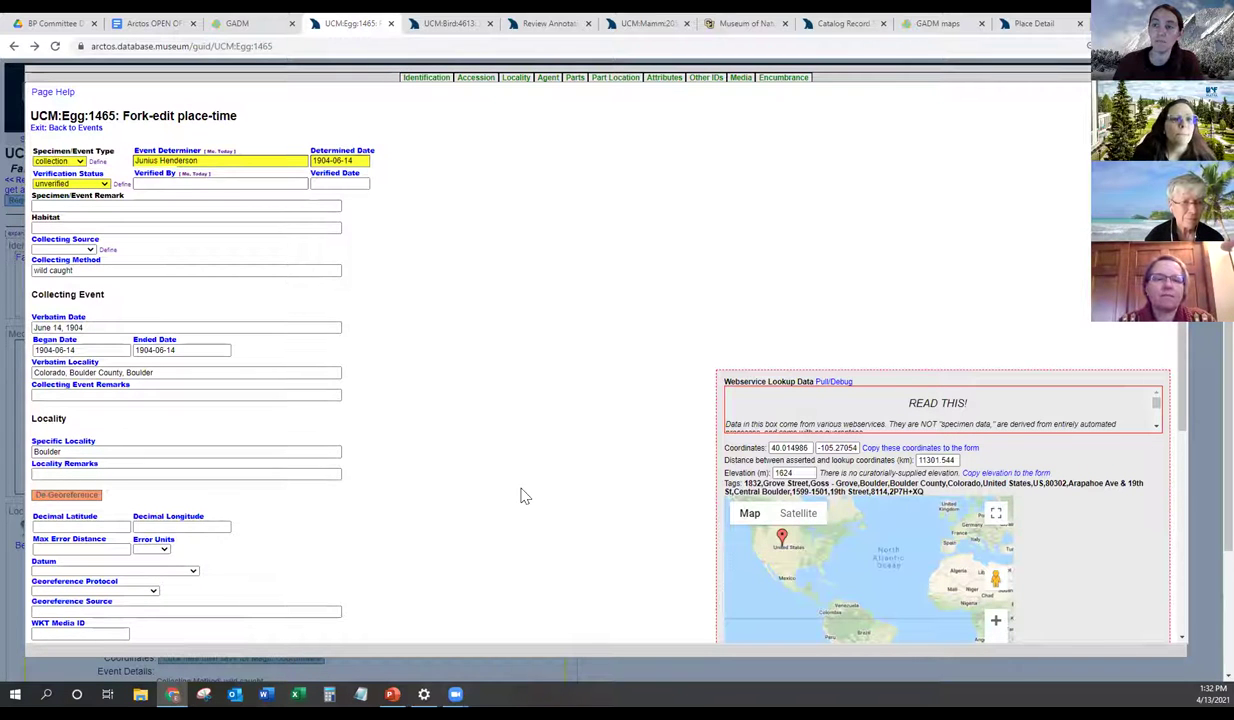
scroll(519, 468, down, 2)
scroll(519, 468, up, 2)
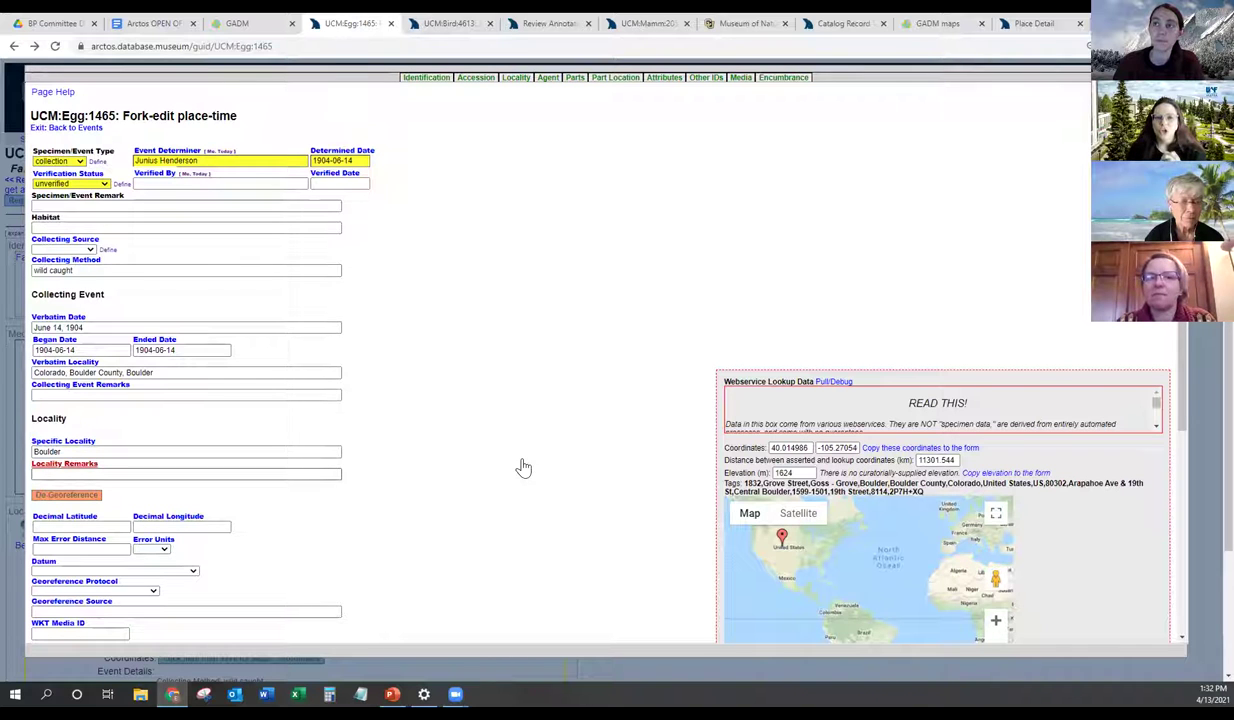
click(72, 161)
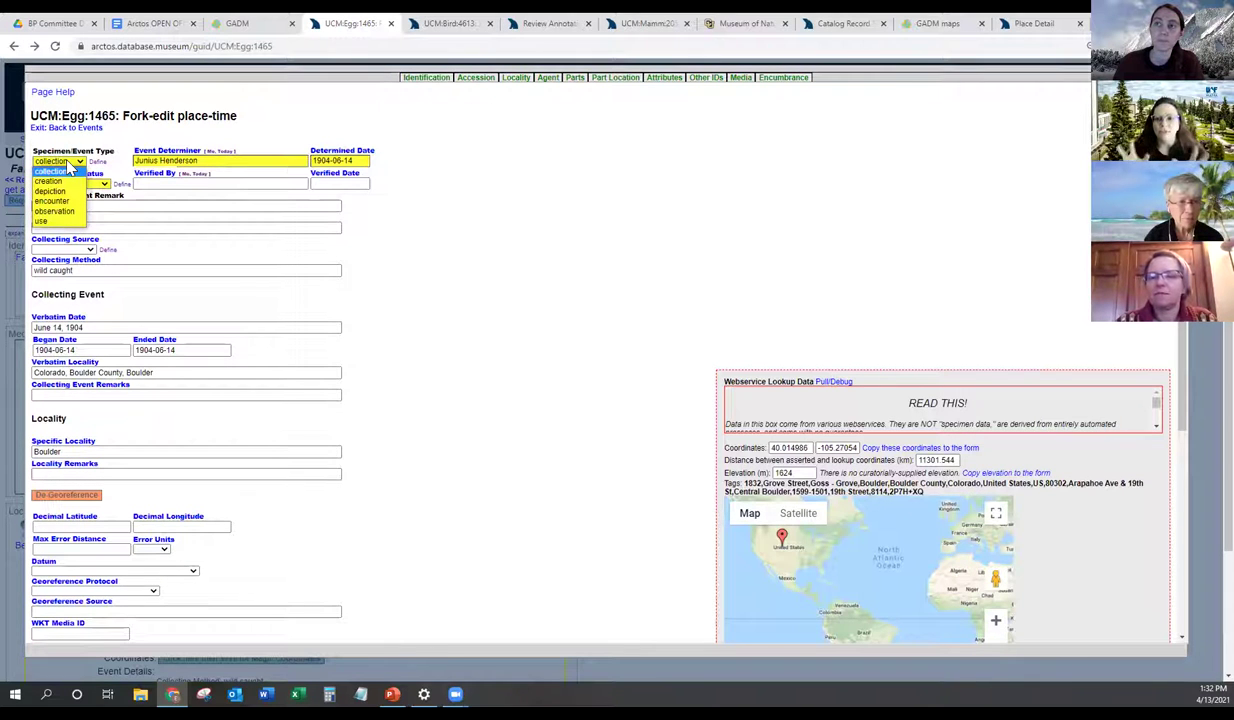
click(75, 172)
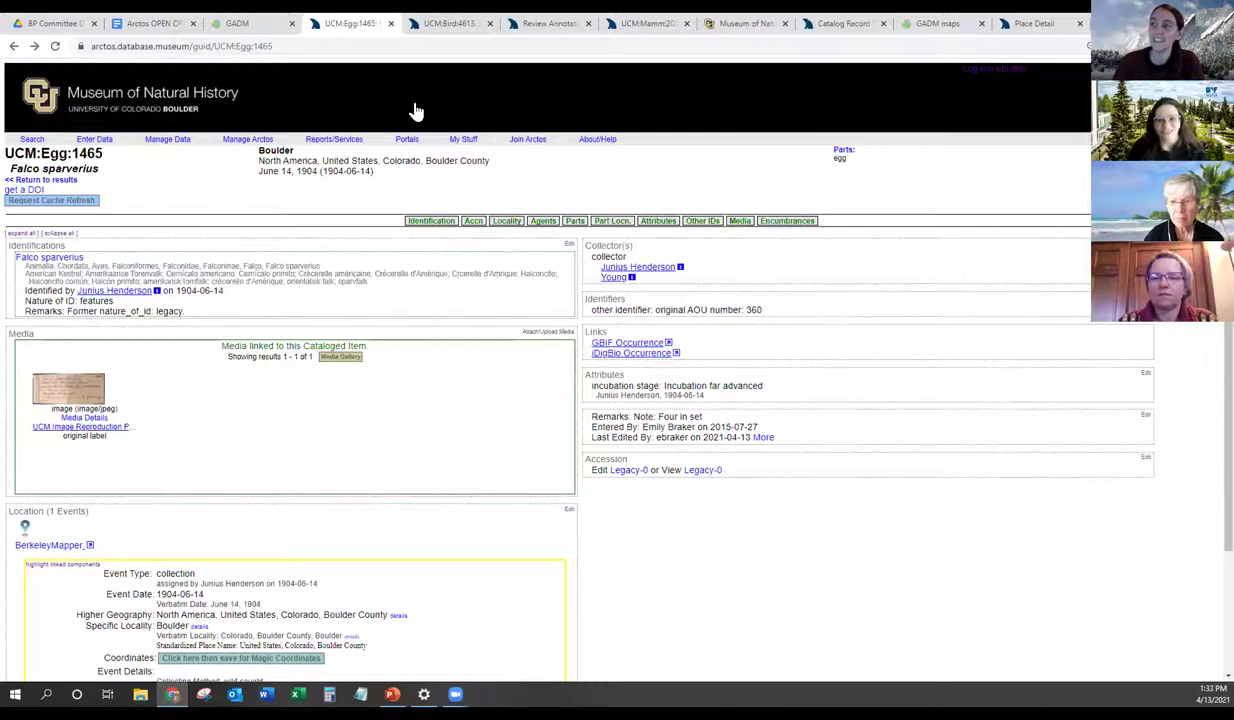
click(507, 222)
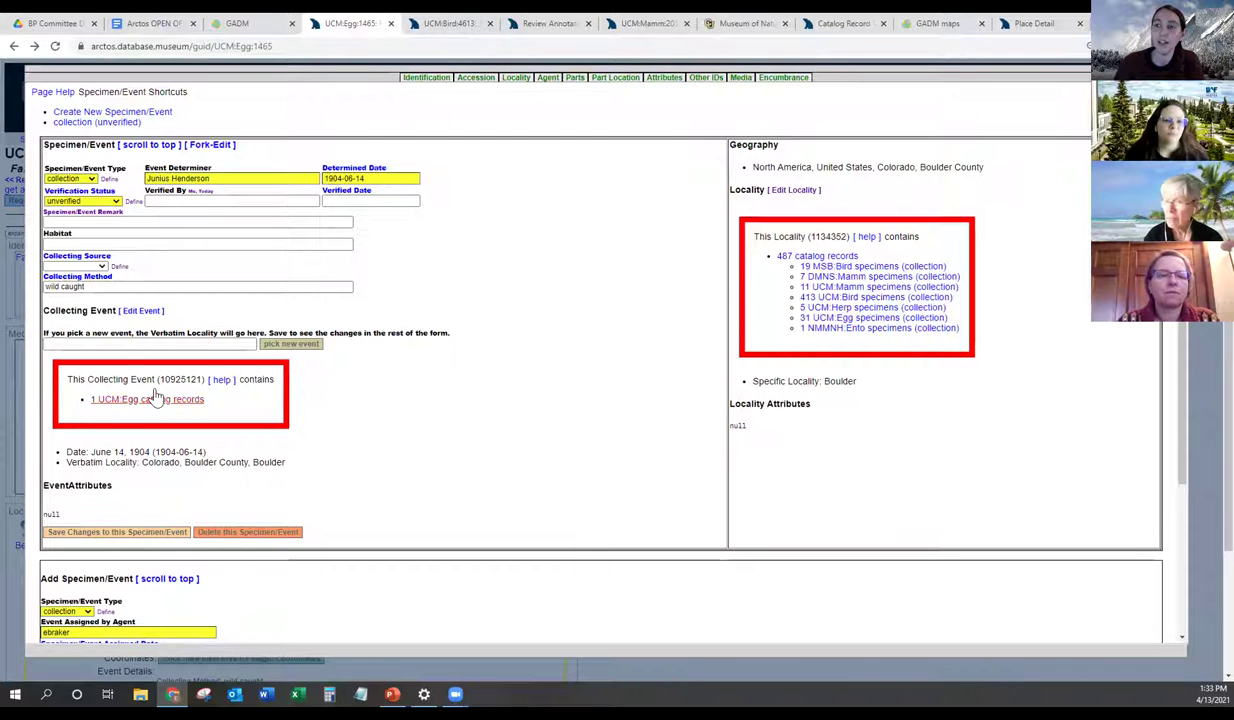
click(139, 311)
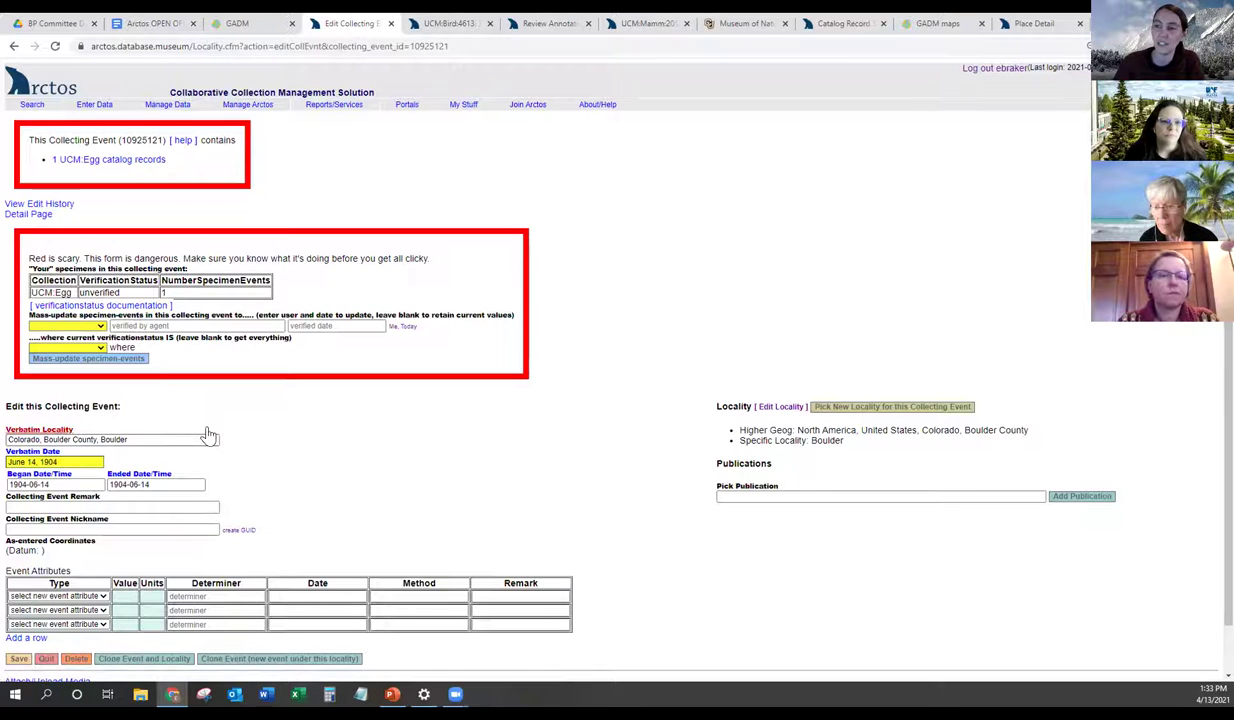
scroll(425, 506, down, 1)
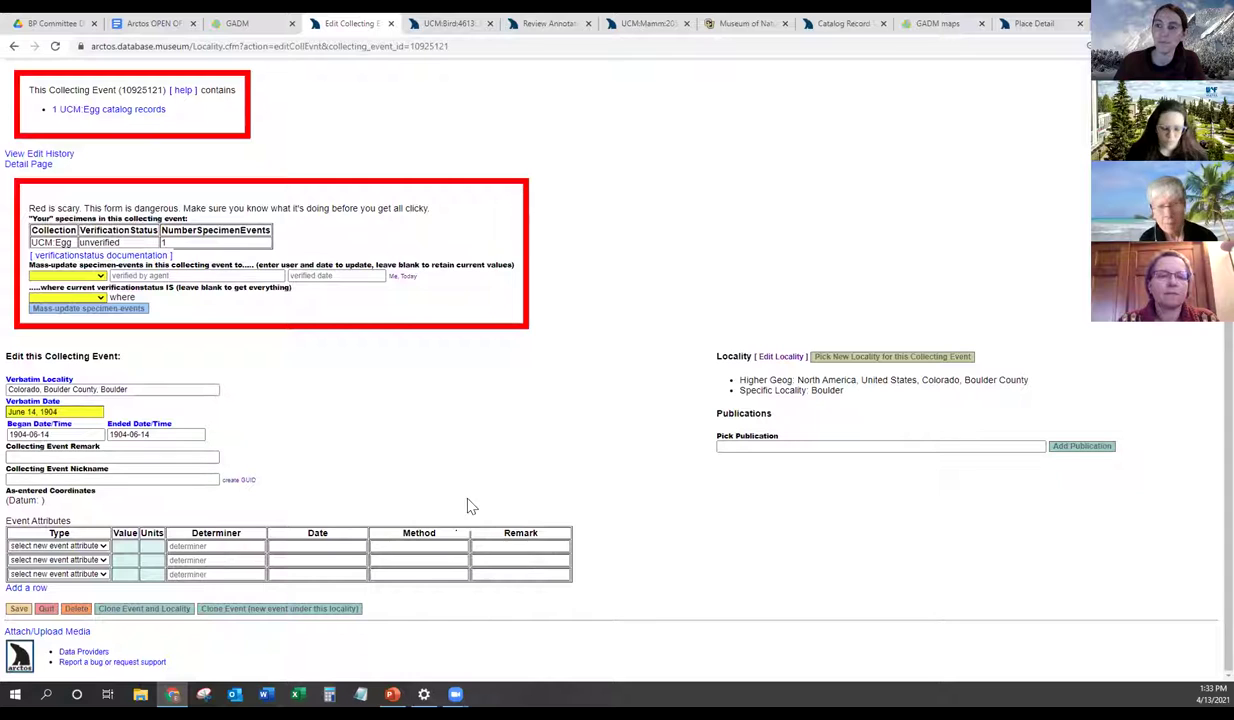
scroll(440, 342, up, 1)
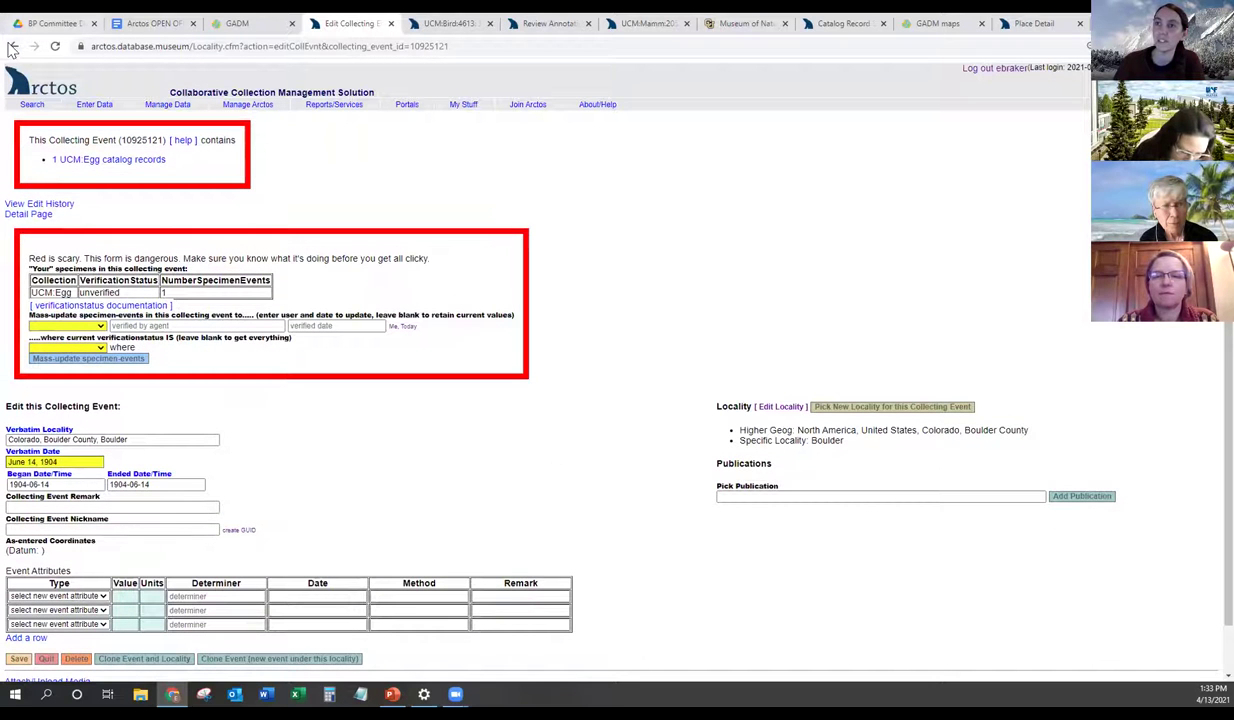
click(12, 48)
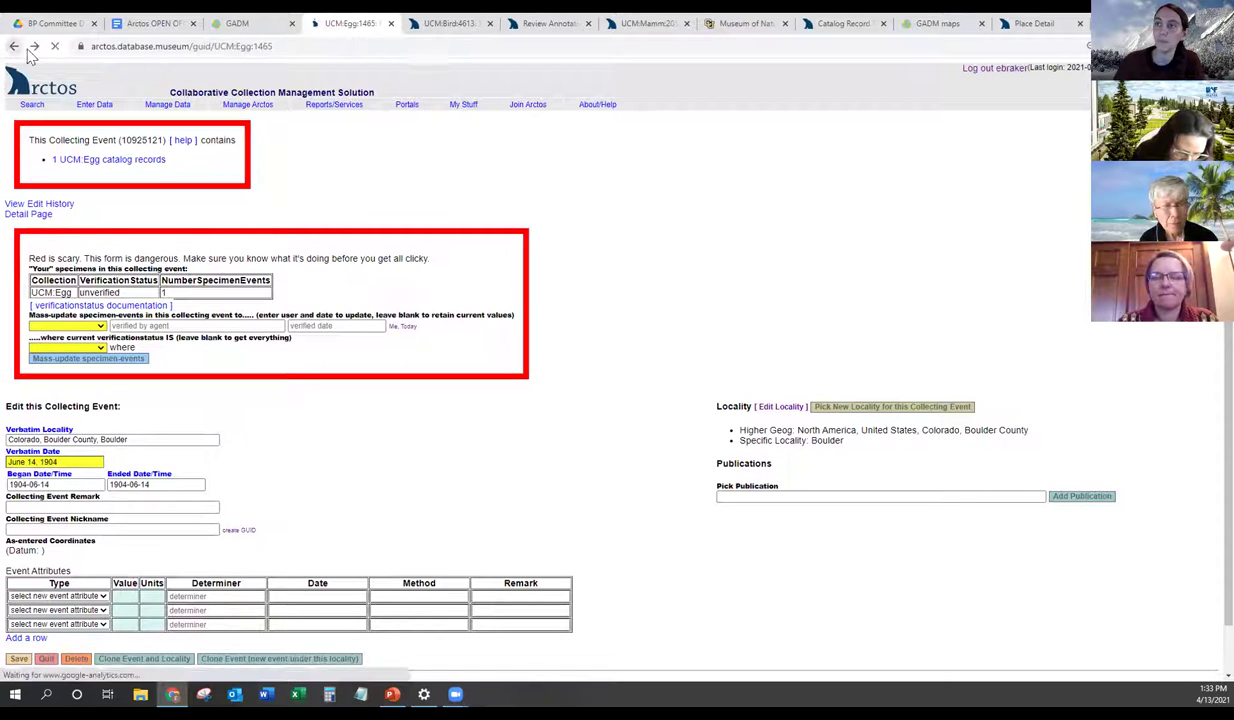
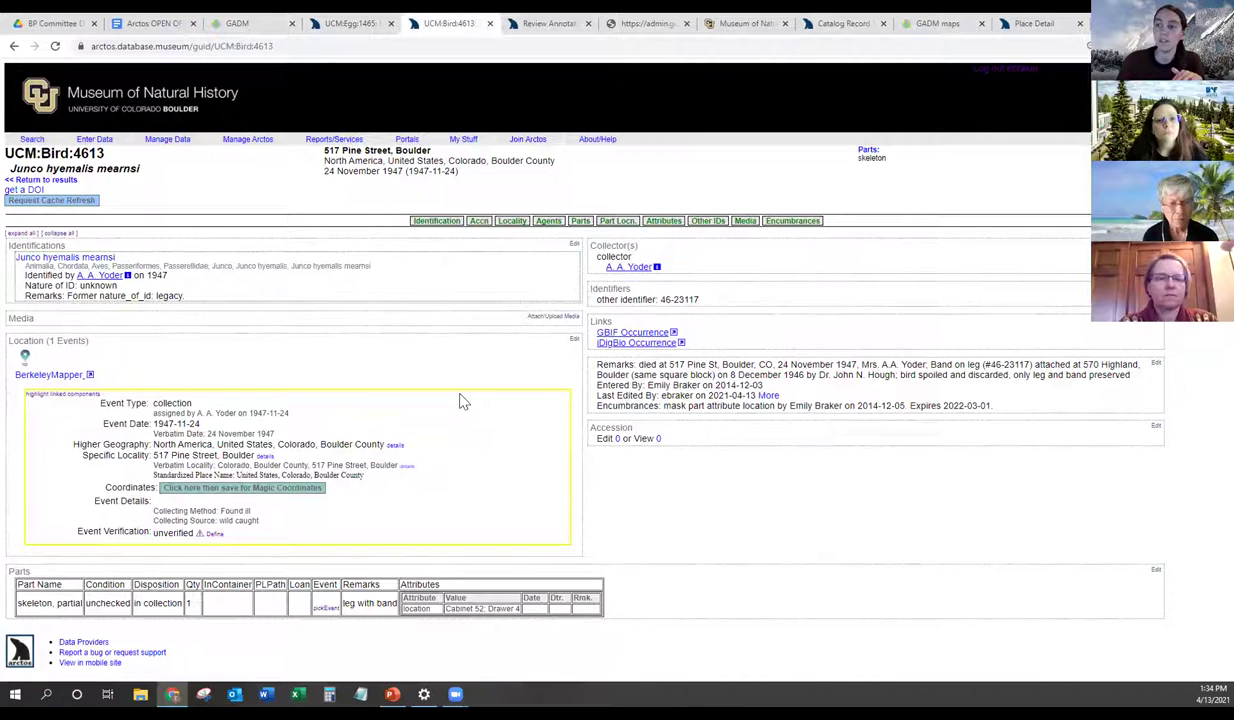
Step: Select UCM:Bird:4613's specific locality and open its locality editor with the coordinate lookup map
drag(153, 454, 230, 450)
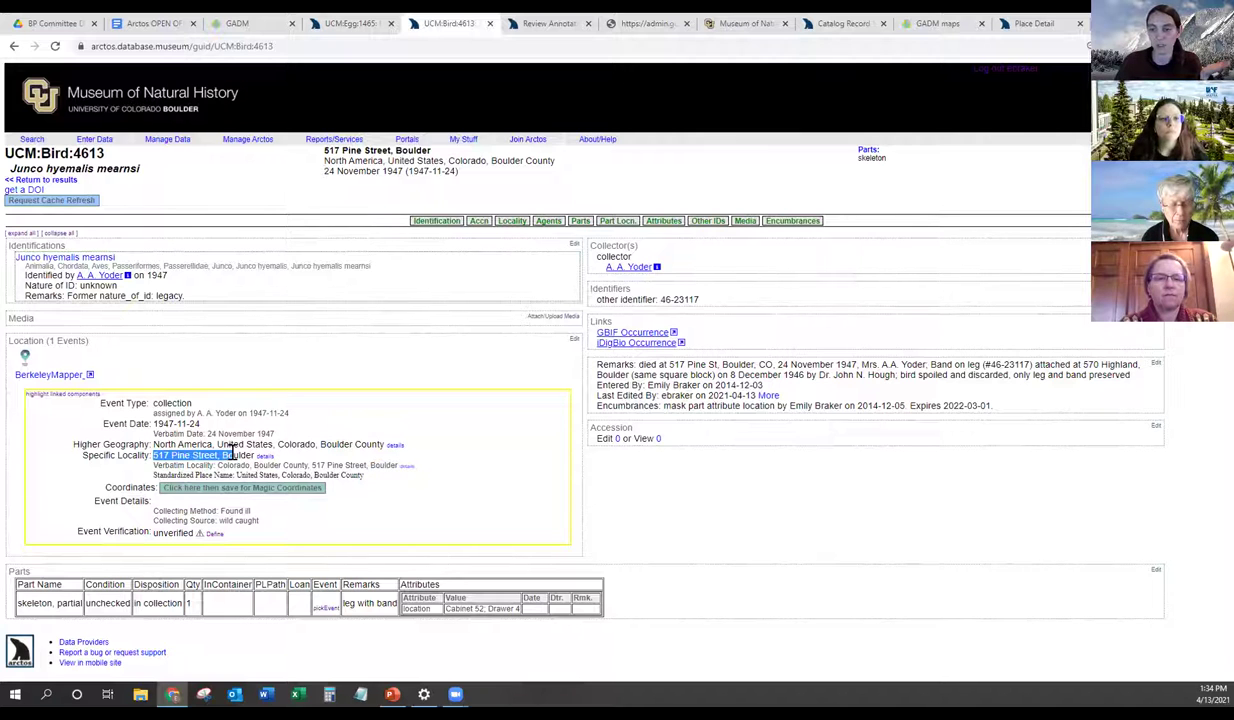
click(224, 488)
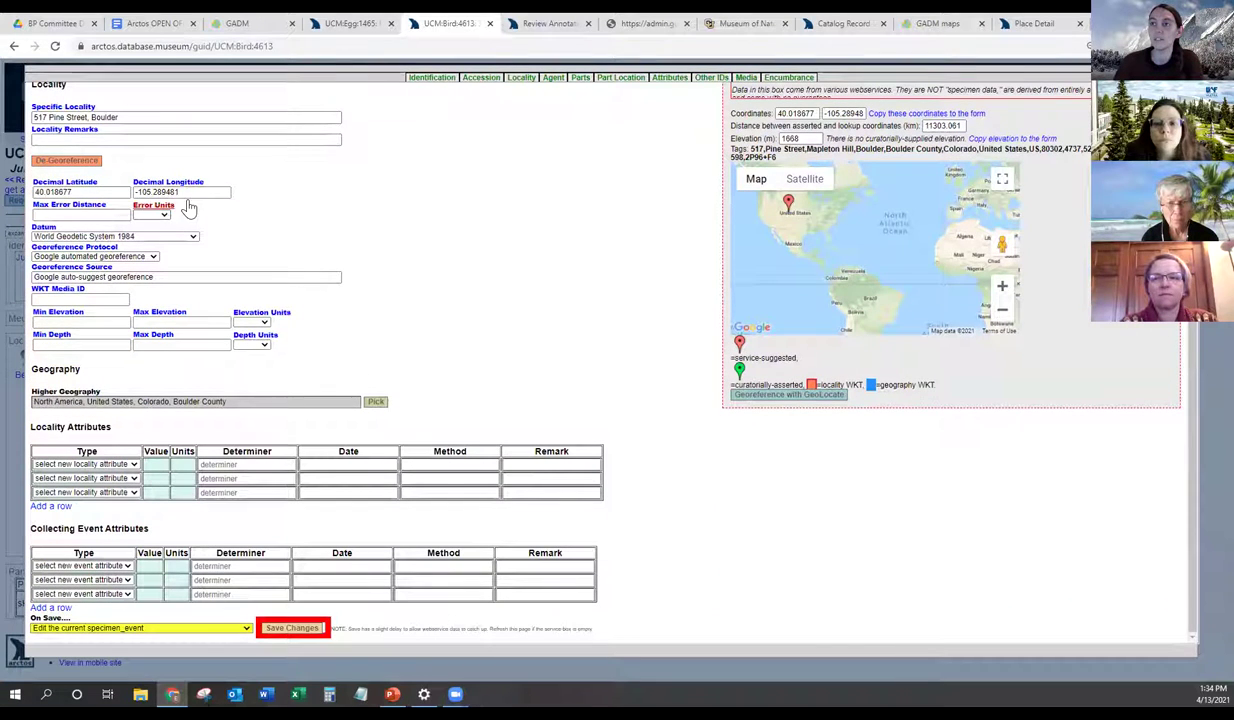
Step: Show the lookup map full screen and zoom from the world view to the Boulder marker
click(1002, 178)
scroll(563, 335, up, 5)
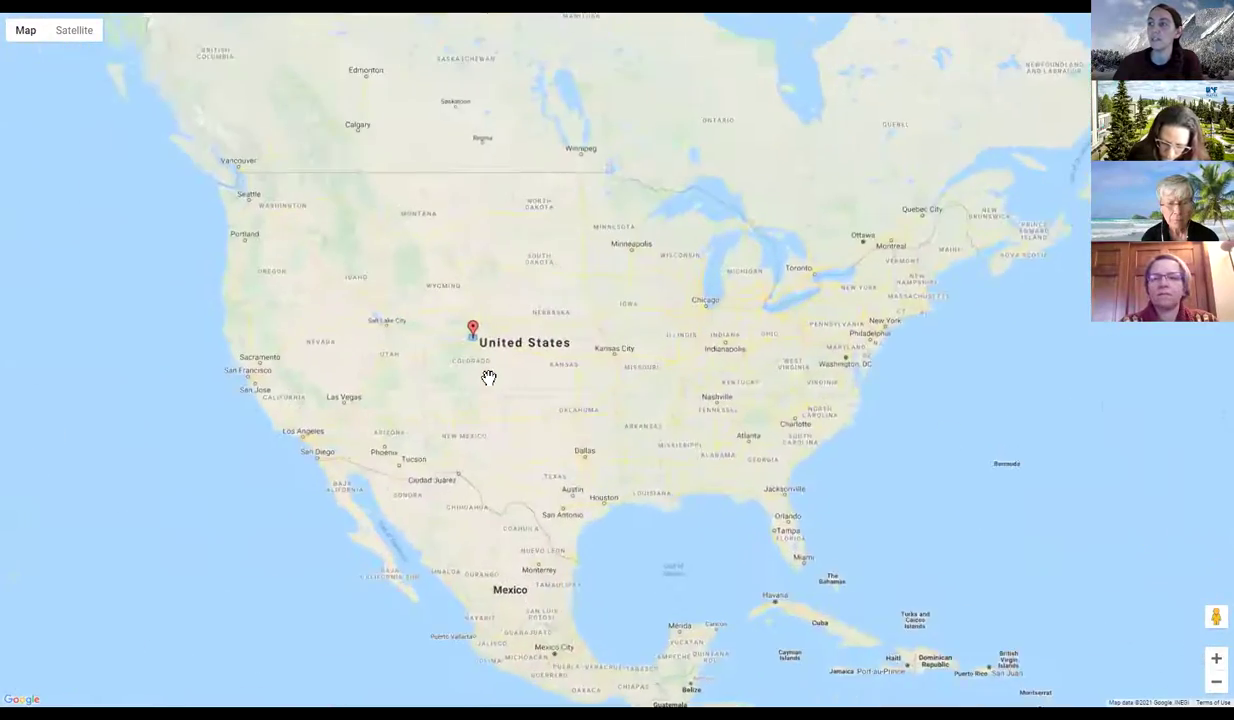
scroll(487, 377, up, 4)
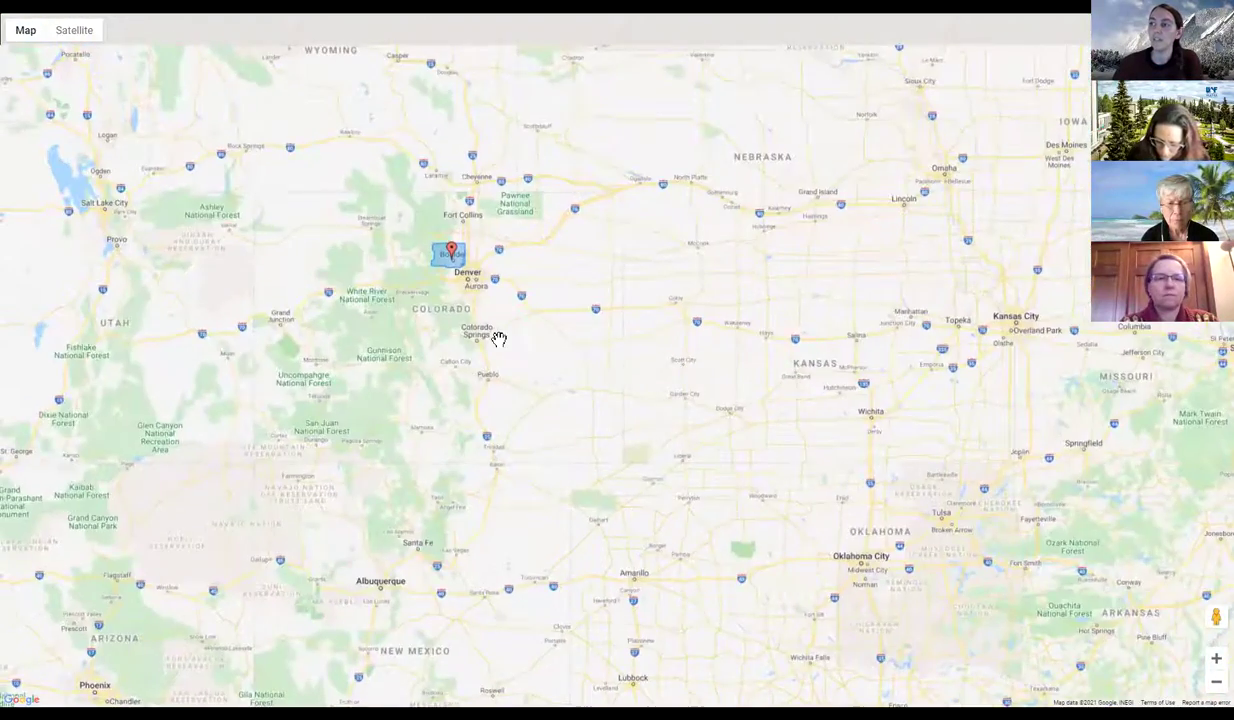
scroll(499, 336, up, 3)
scroll(522, 415, up, 2)
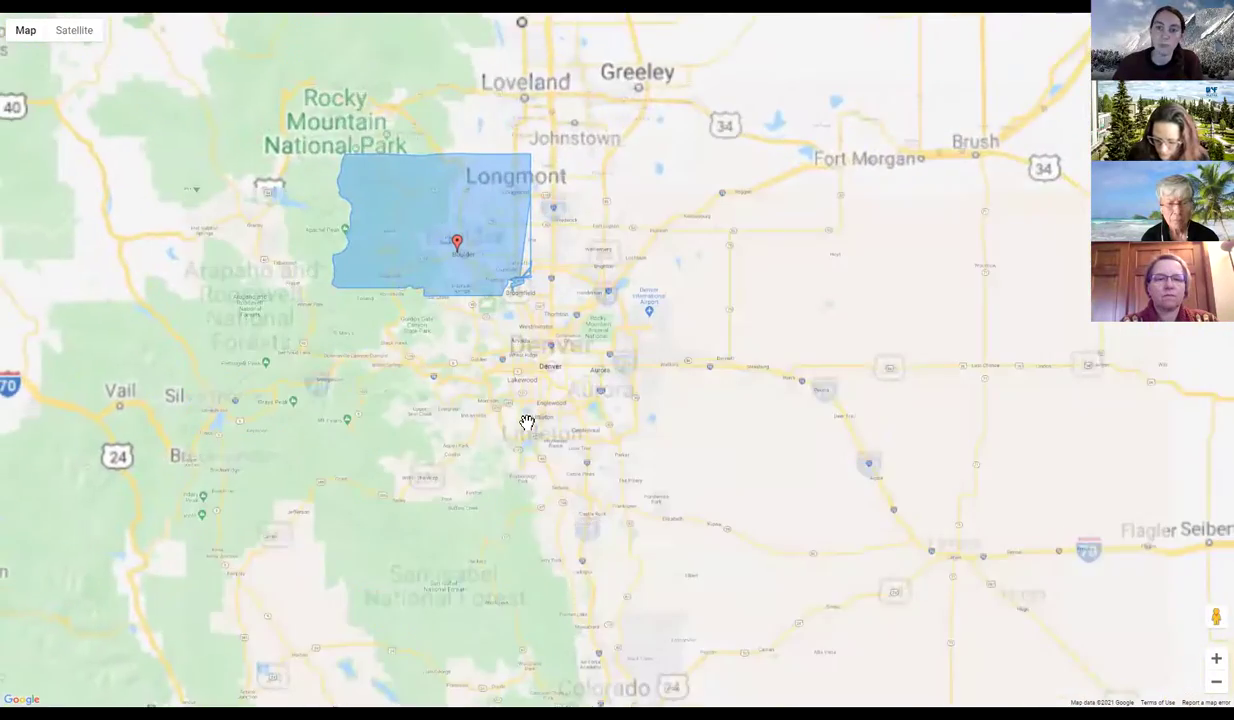
drag(419, 328, 509, 403)
scroll(503, 387, up, 1)
scroll(503, 387, up, 3)
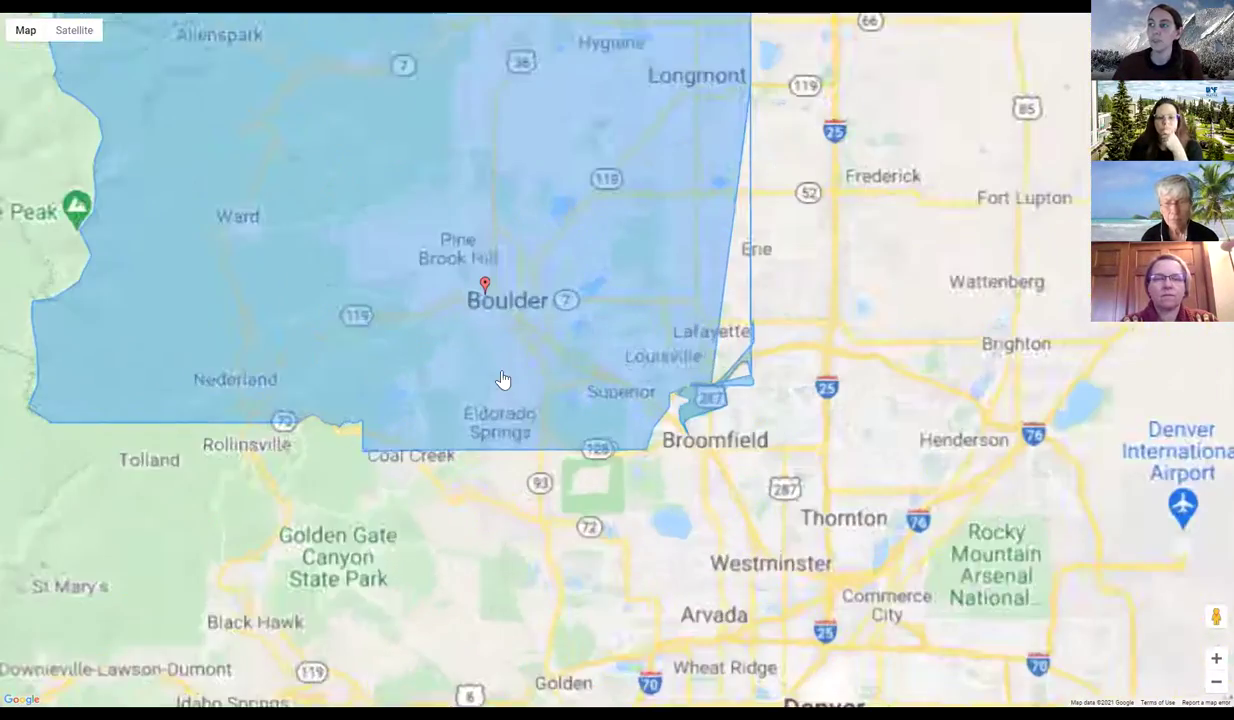
drag(510, 320, 542, 442)
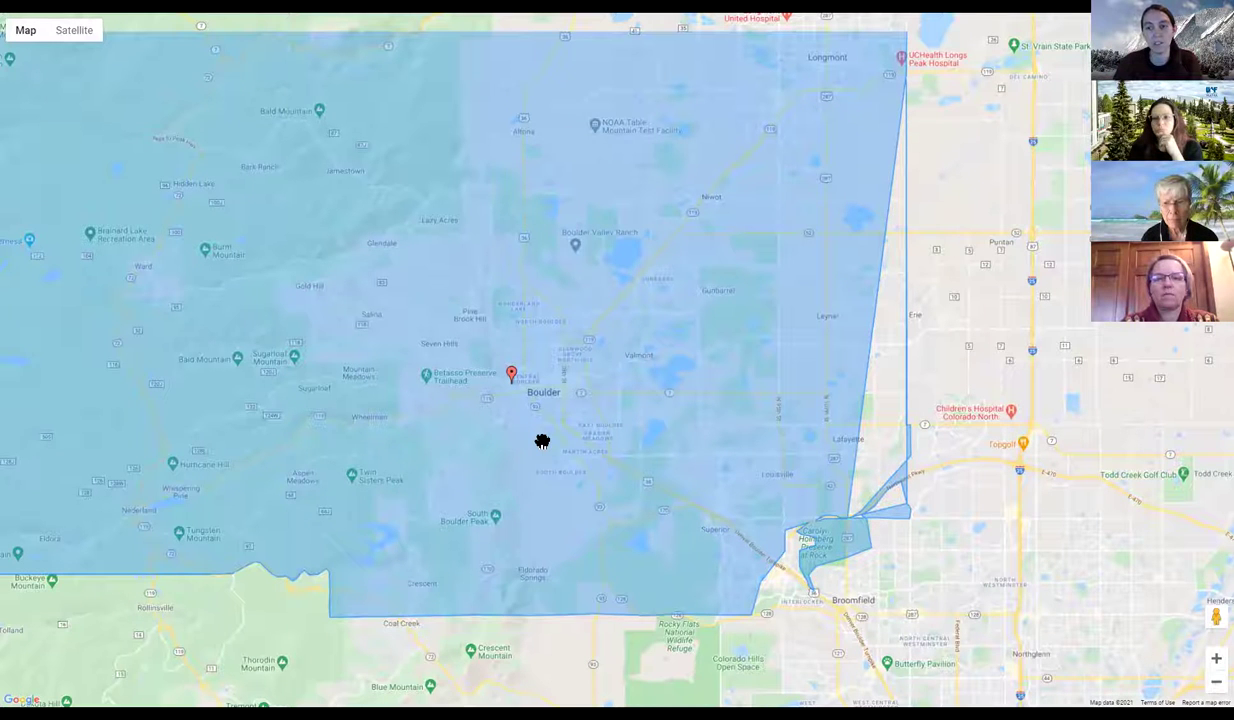
Step: Zoom in to the marker at Pine St and 5th St, then exit full screen
scroll(620, 500, up, 3)
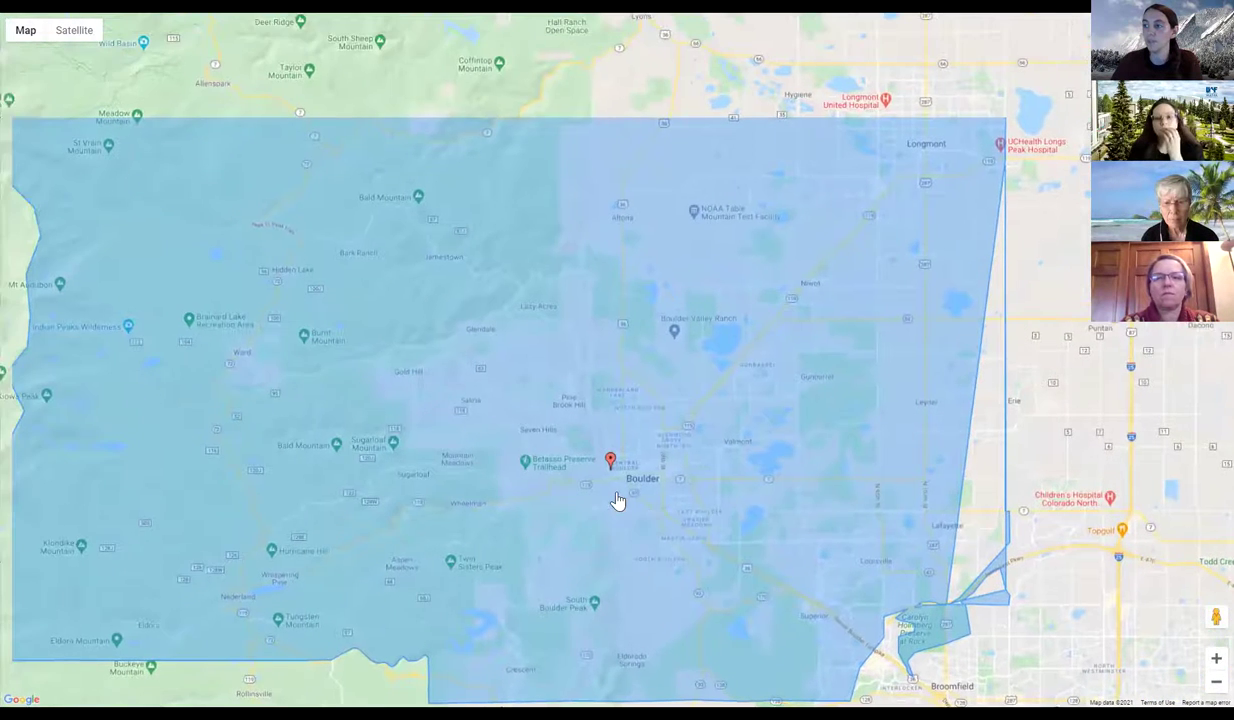
scroll(620, 500, up, 5)
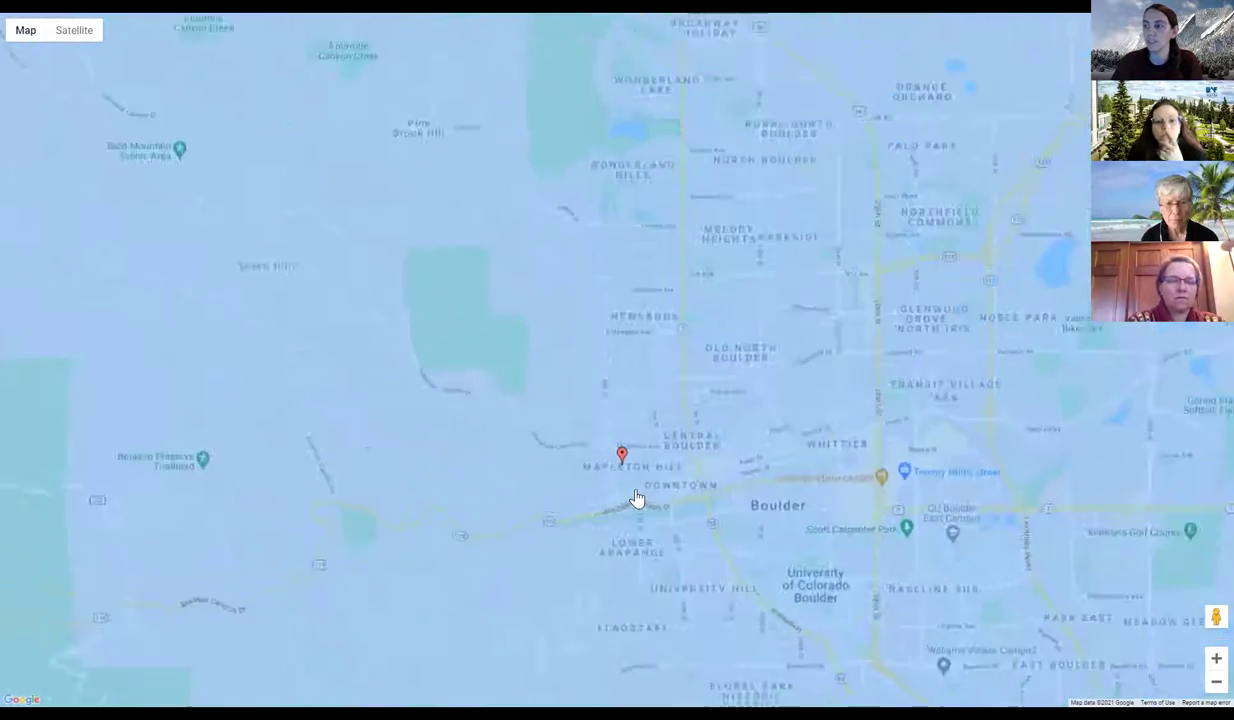
scroll(637, 499, up, 3)
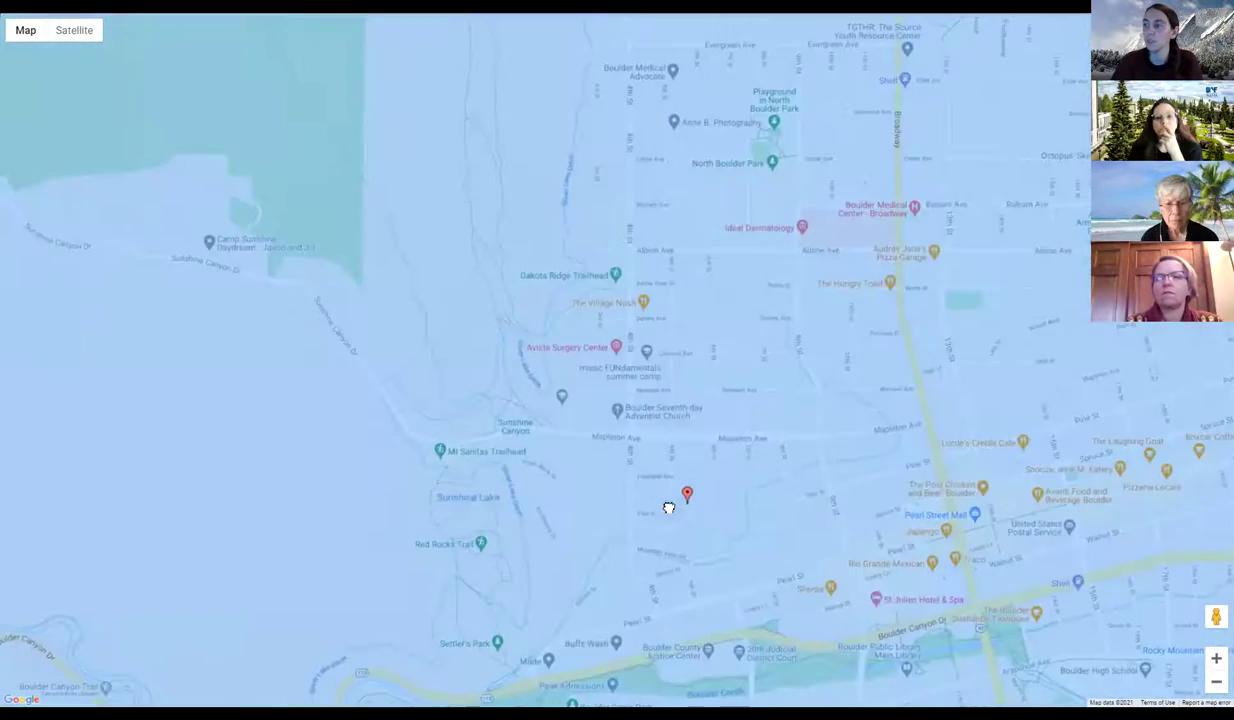
scroll(668, 515, up, 4)
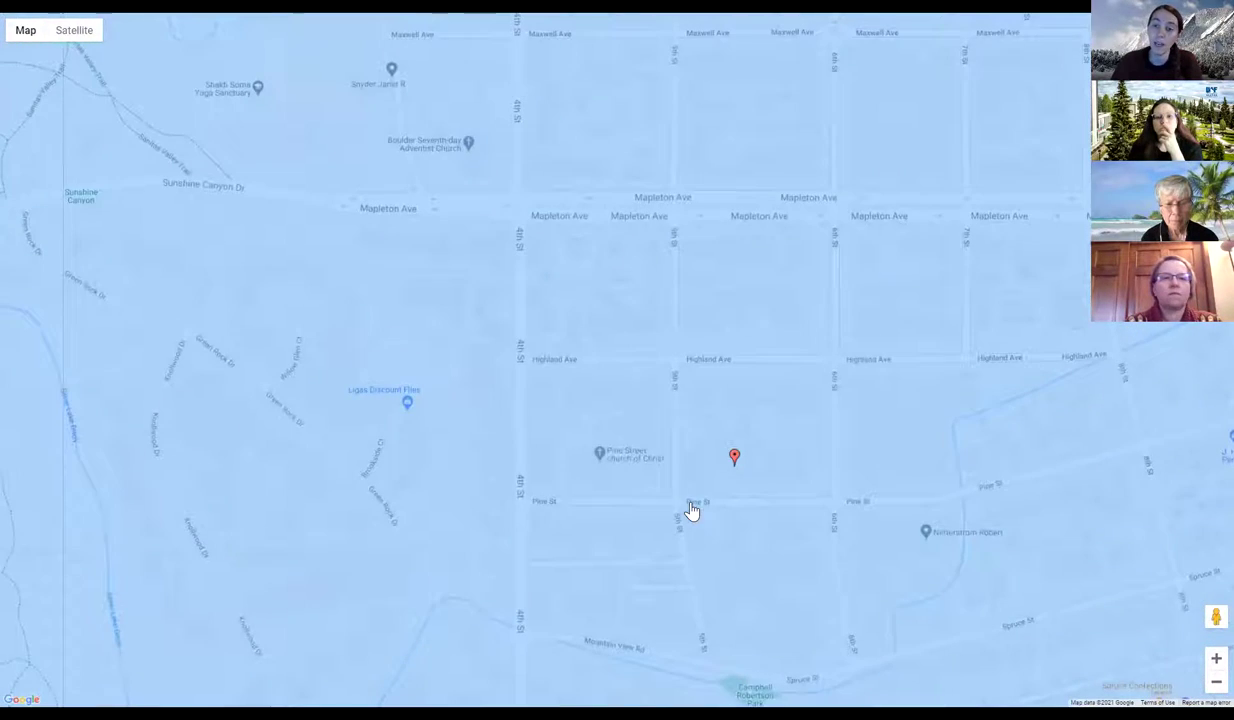
scroll(708, 490, up, 3)
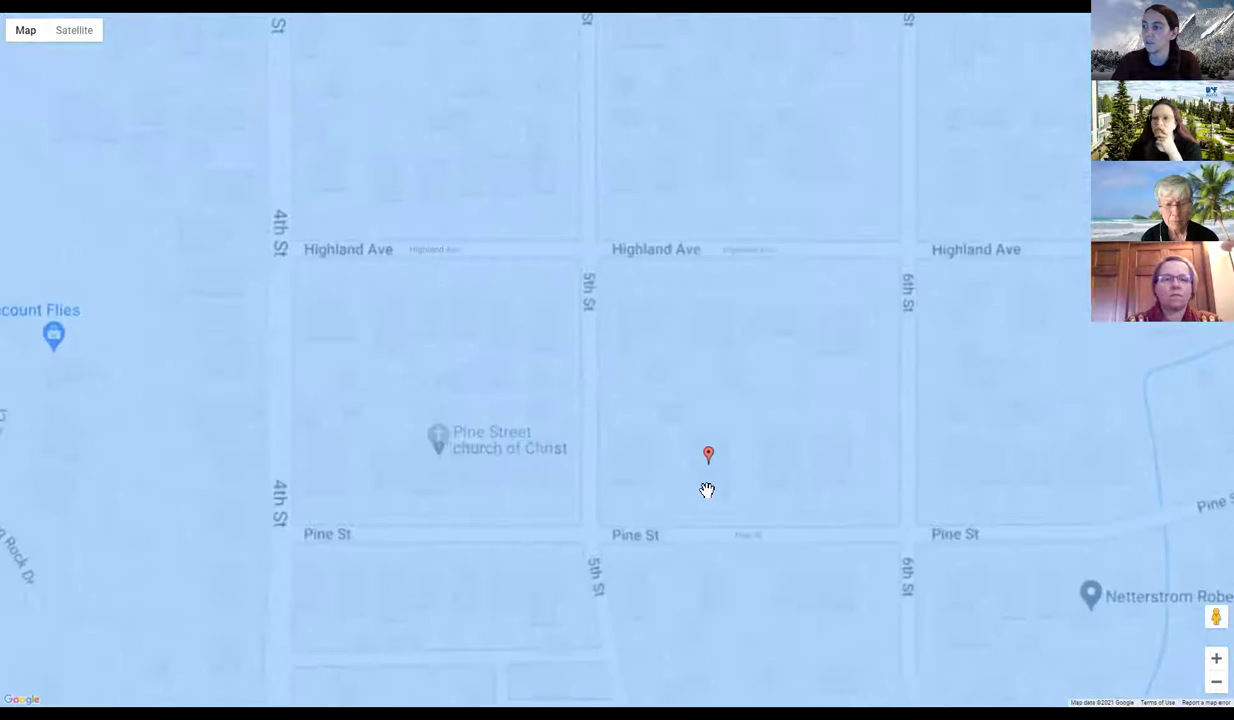
scroll(707, 490, up, 2)
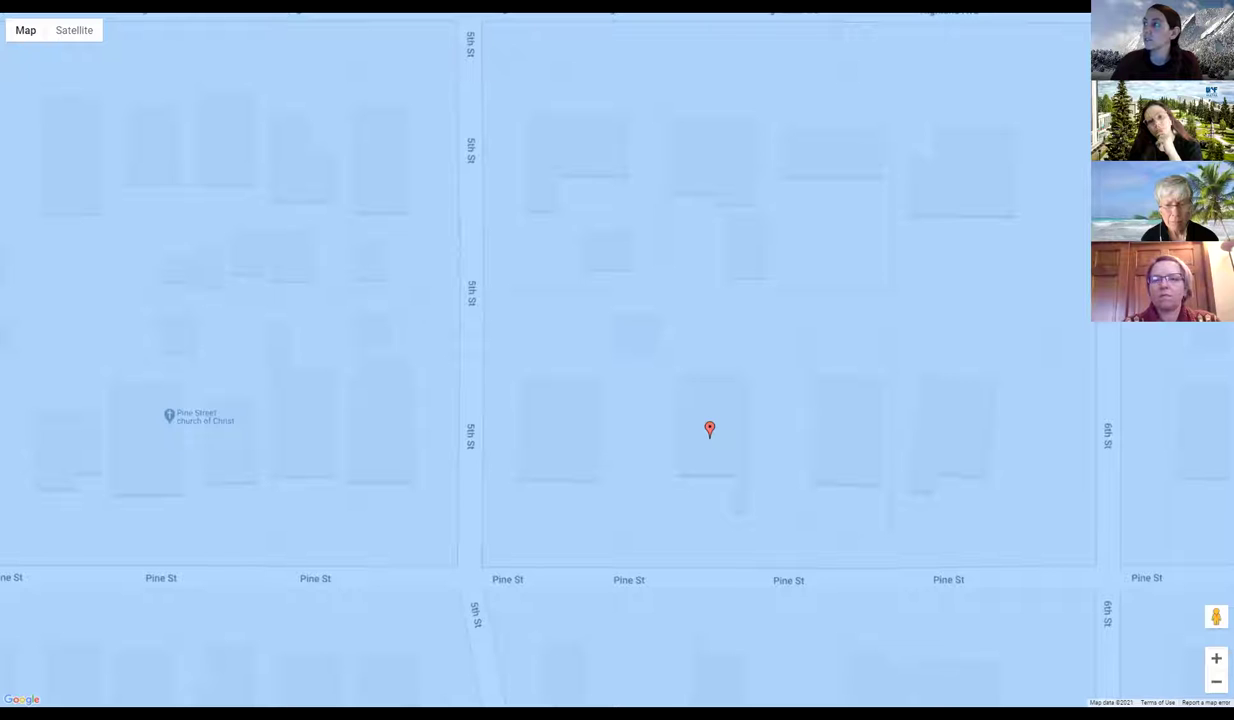
key(Escape)
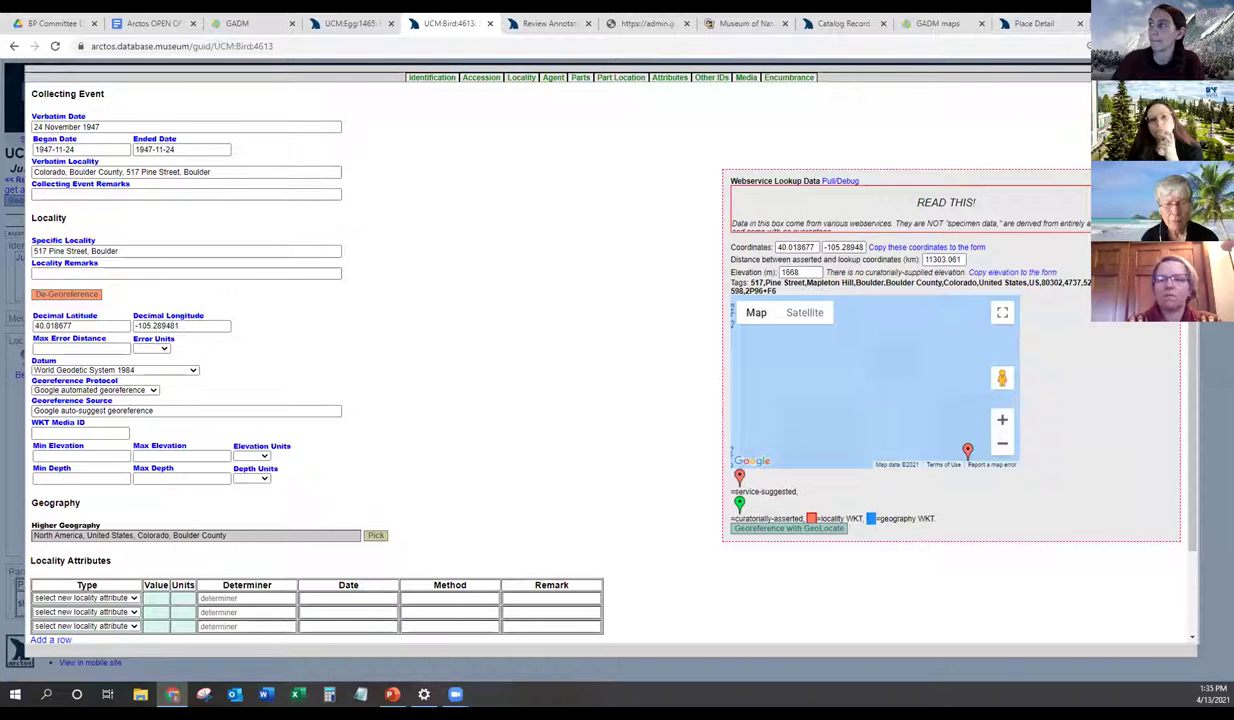
Step: Close the locality edit form and switch to the 'Arctos OPEN OFFICE HOURS IV' Google Doc
key(Escape)
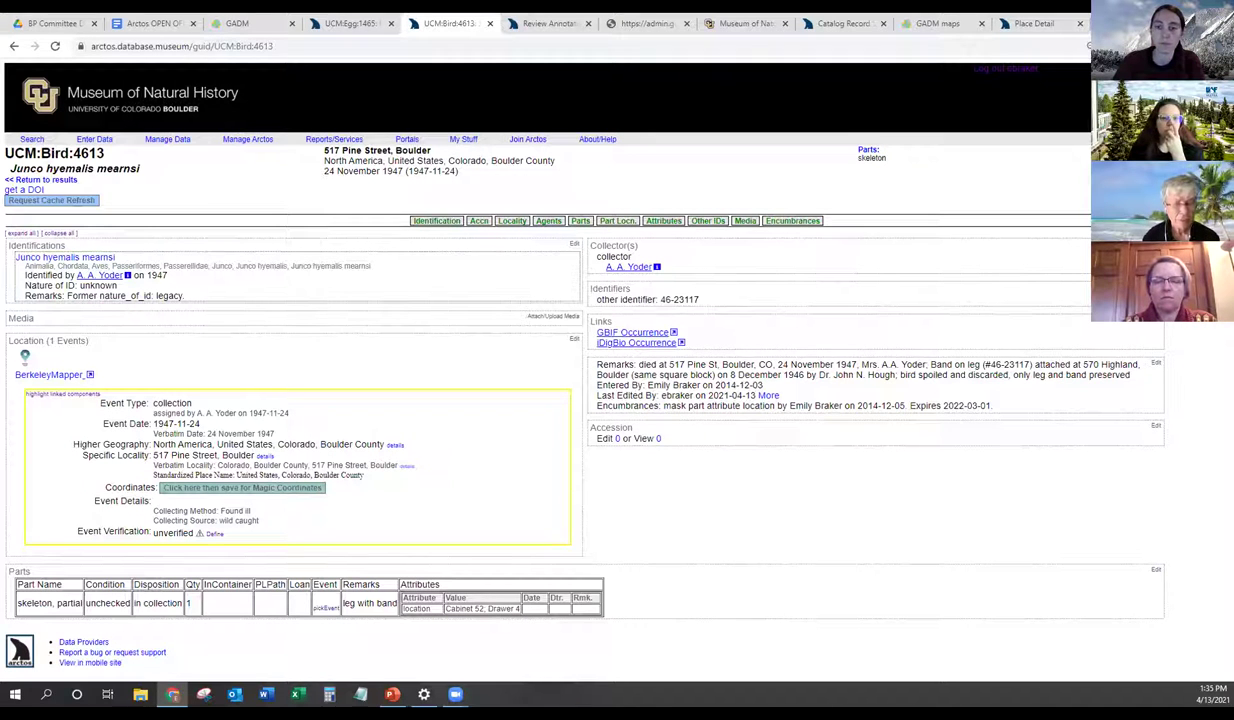
click(392, 694)
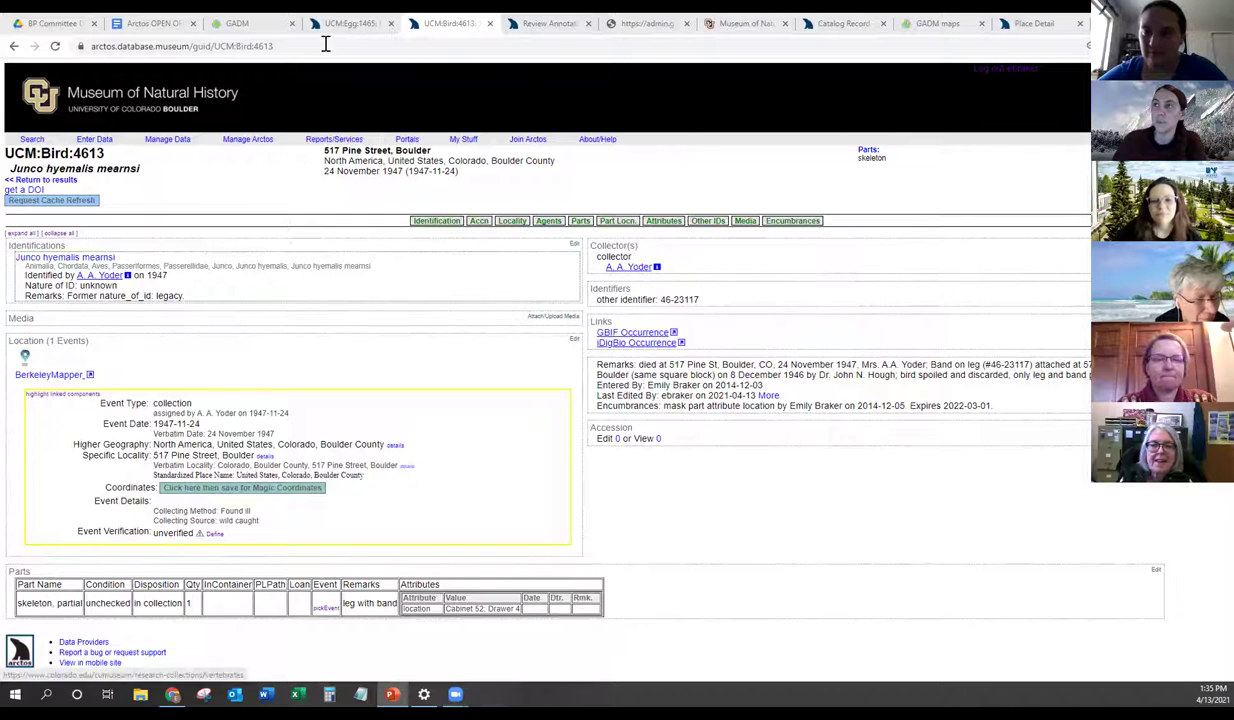
click(148, 23)
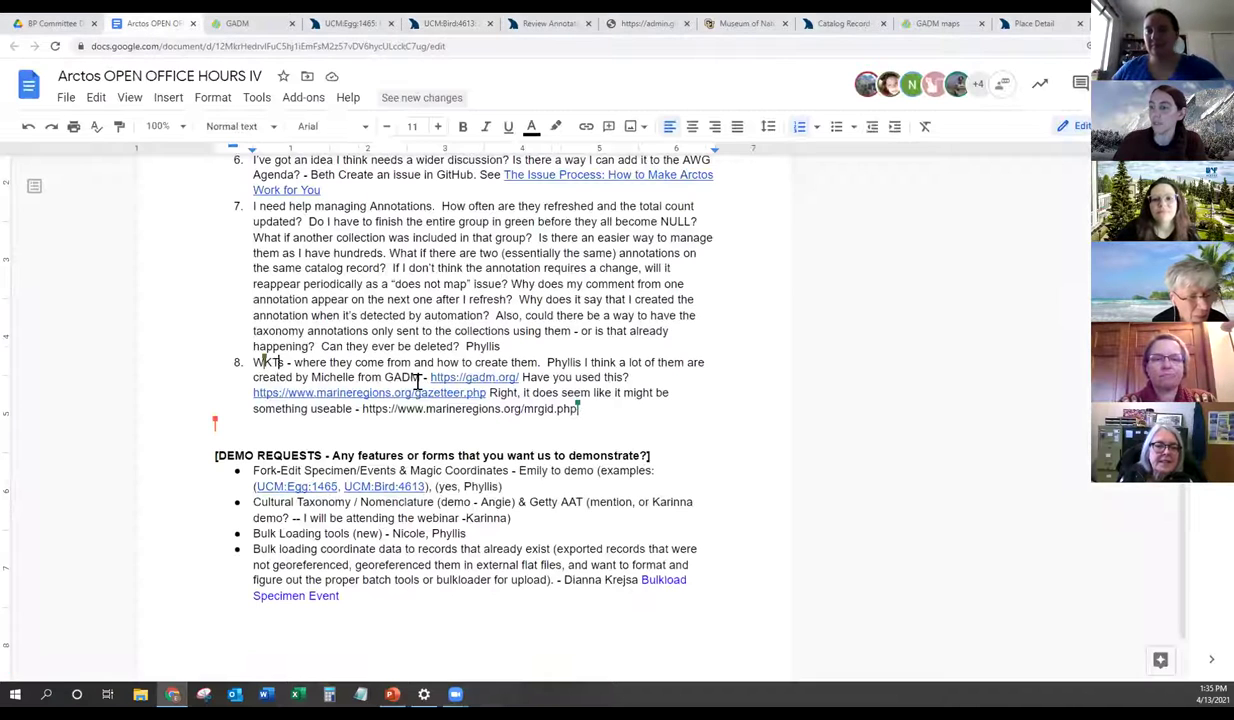
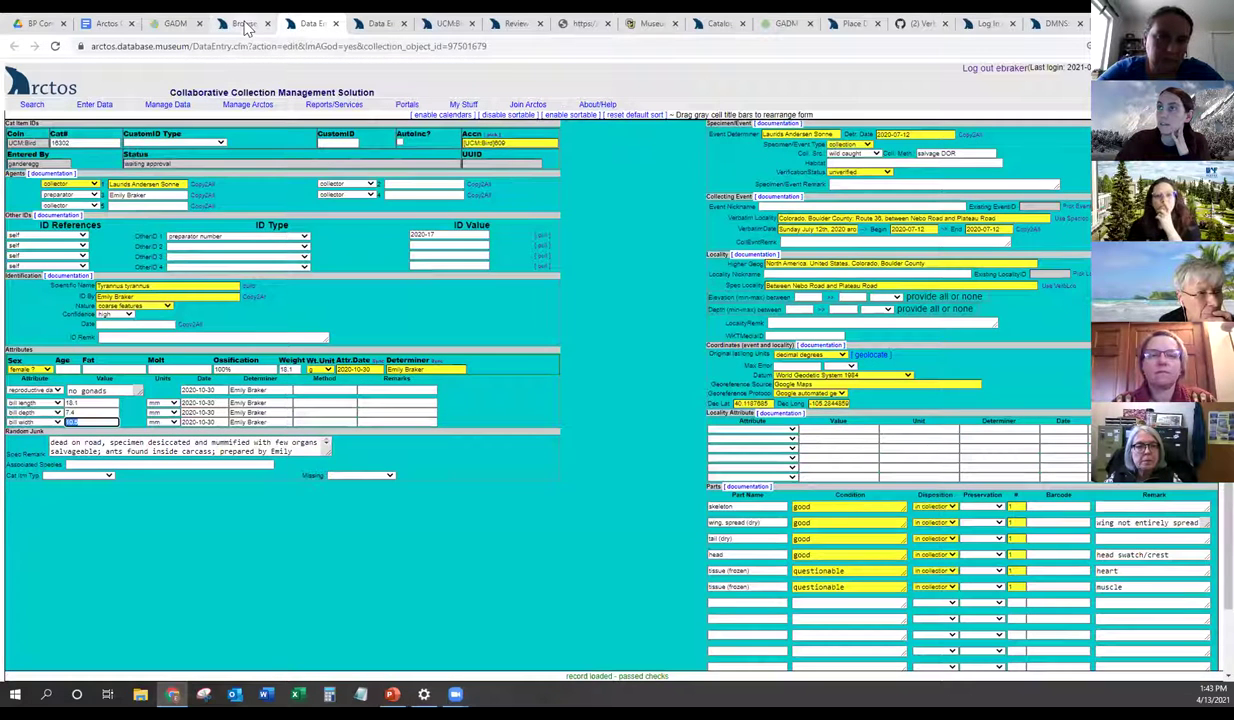
Step: Show the Browse Bulkloader table and inspect the guid_prefix and catalog numbers 16302 and 16305
click(244, 24)
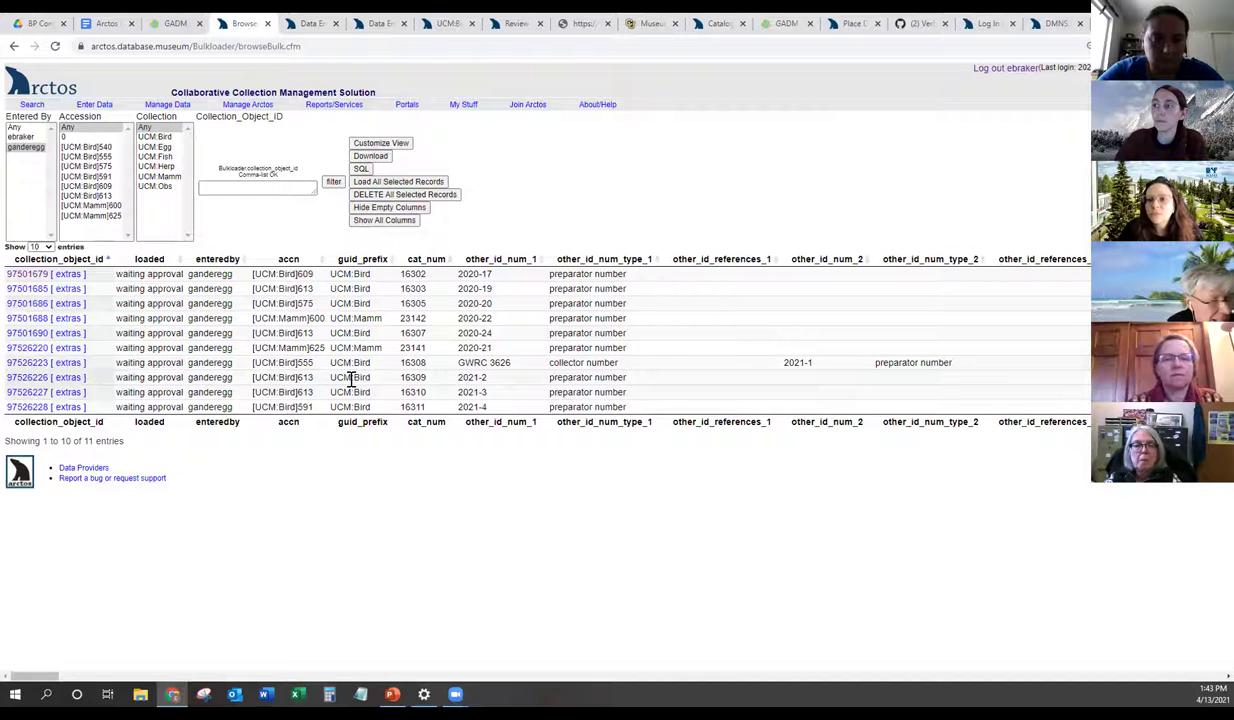
click(360, 273)
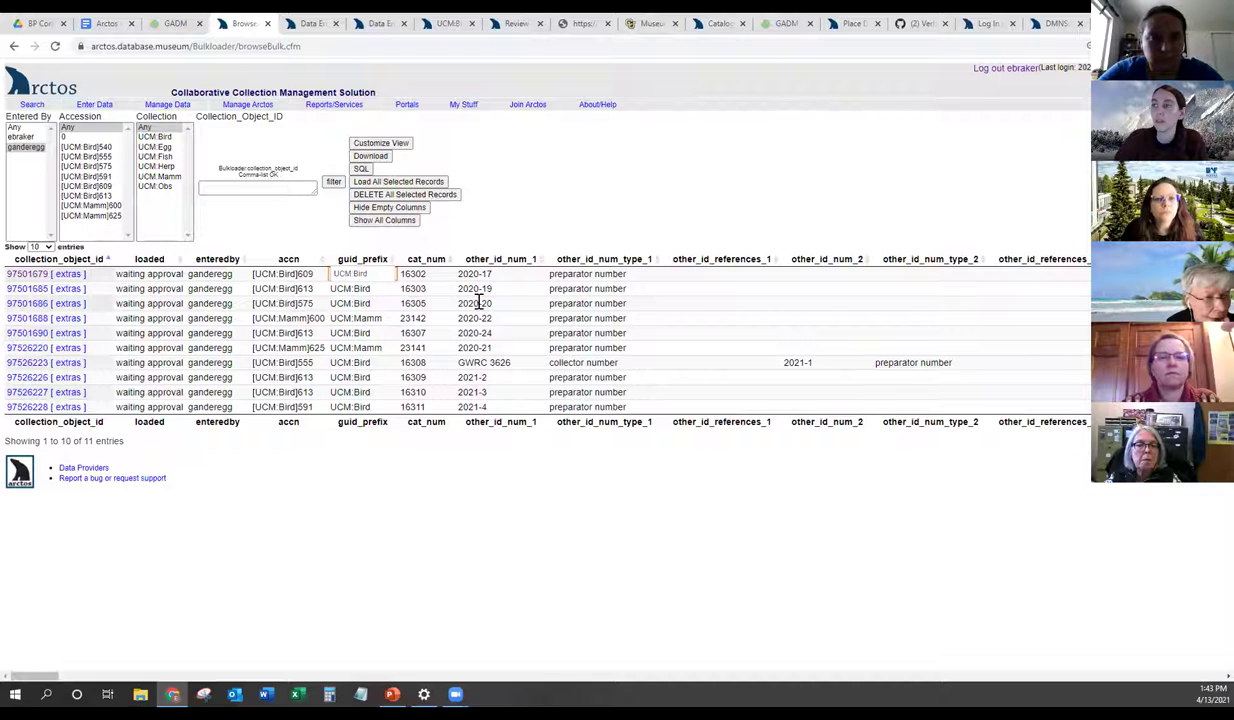
click(434, 275)
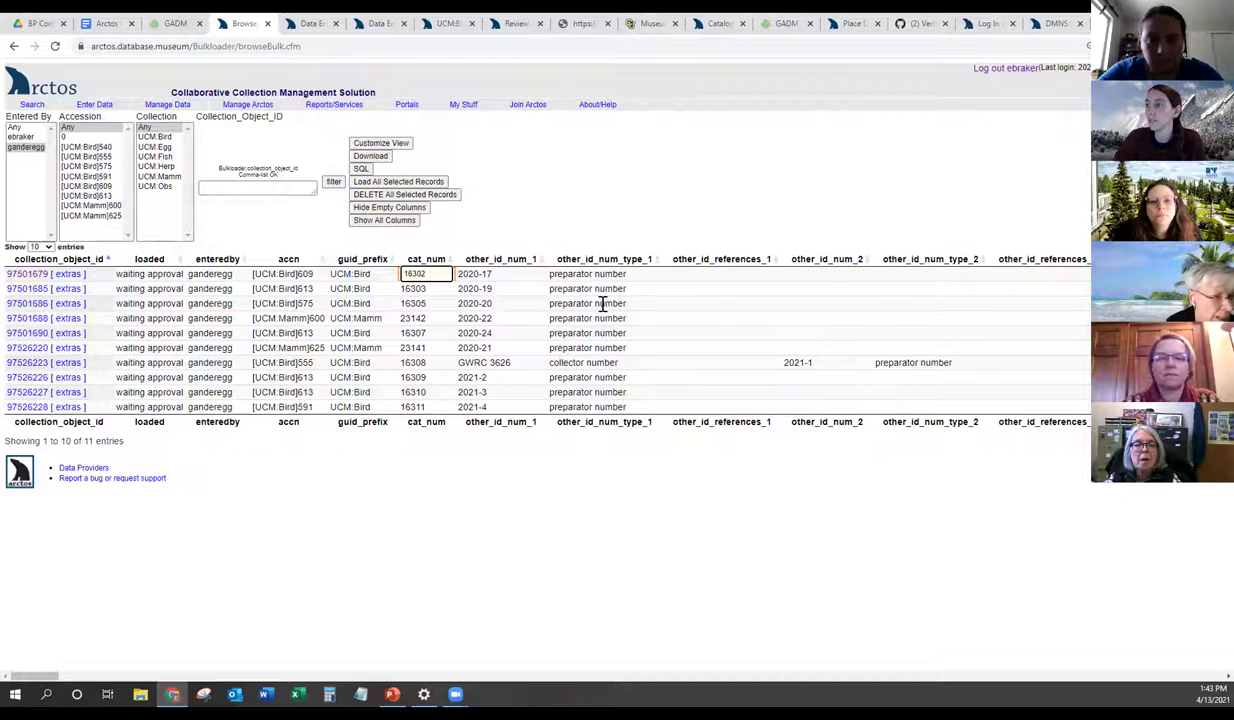
click(425, 303)
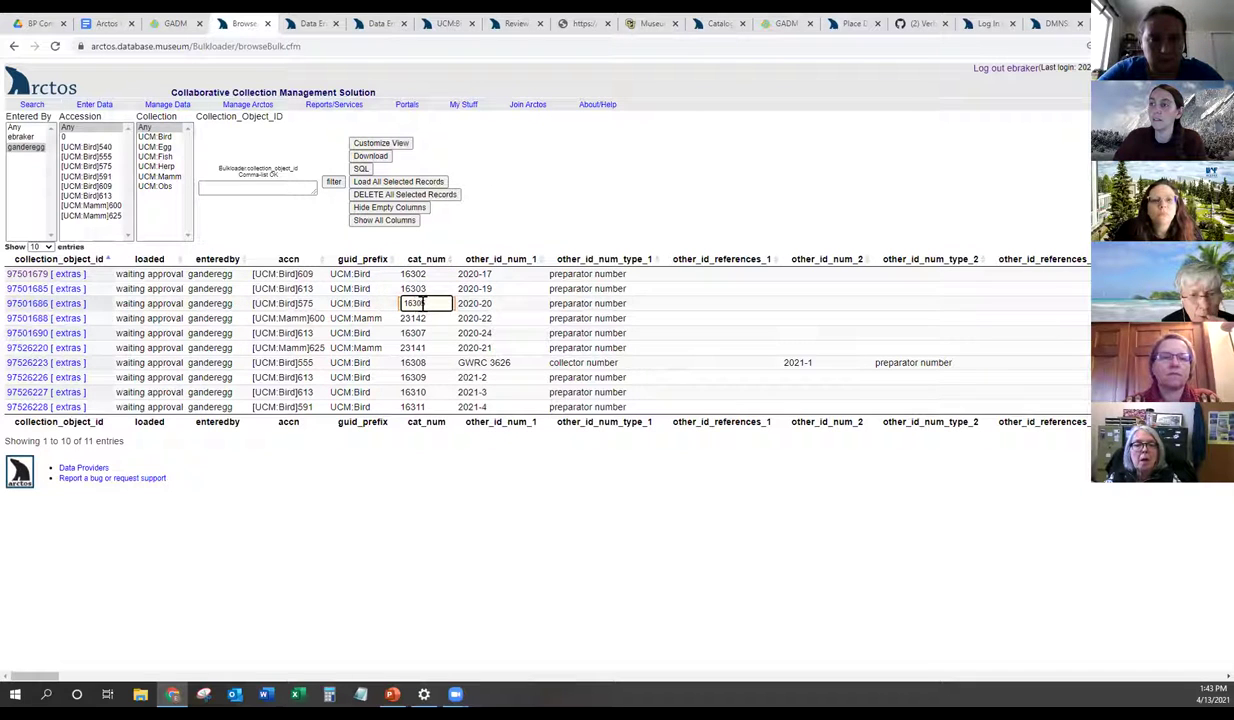
click(440, 276)
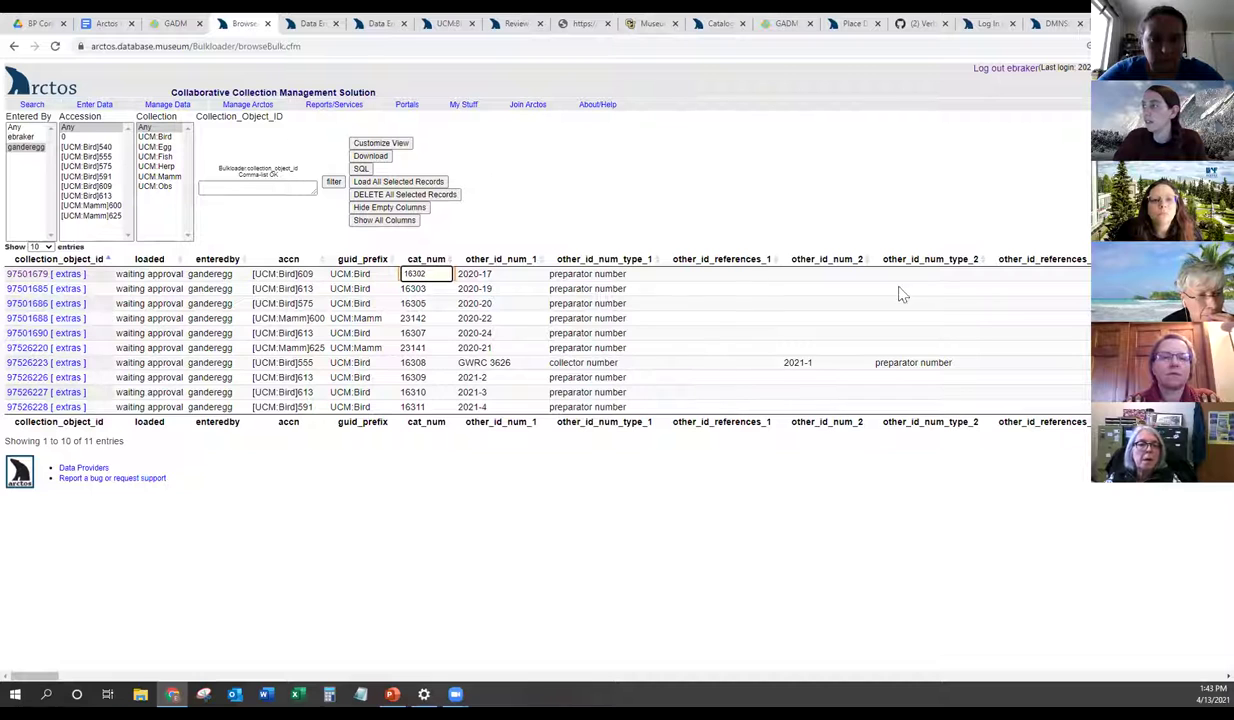
click(1100, 274)
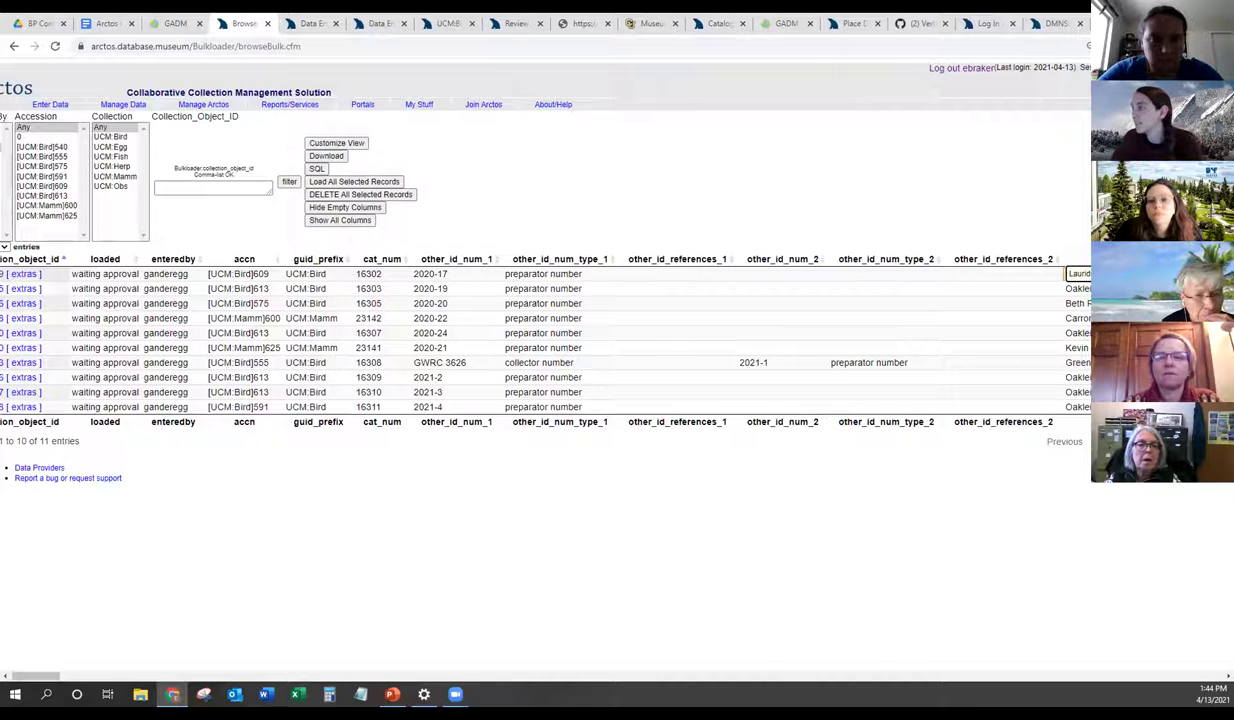
Step: Correct the Neotoma mexicana record's made_date to 2020-05-28
drag(50, 676, 102, 683)
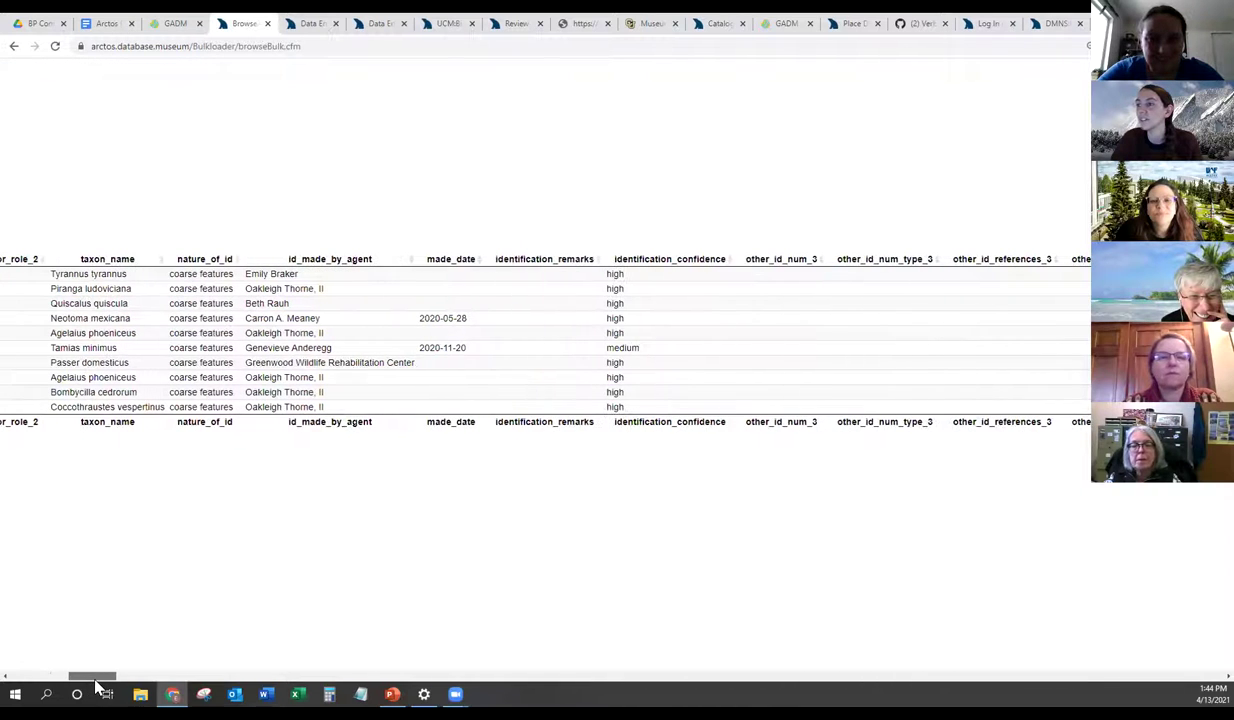
click(462, 318)
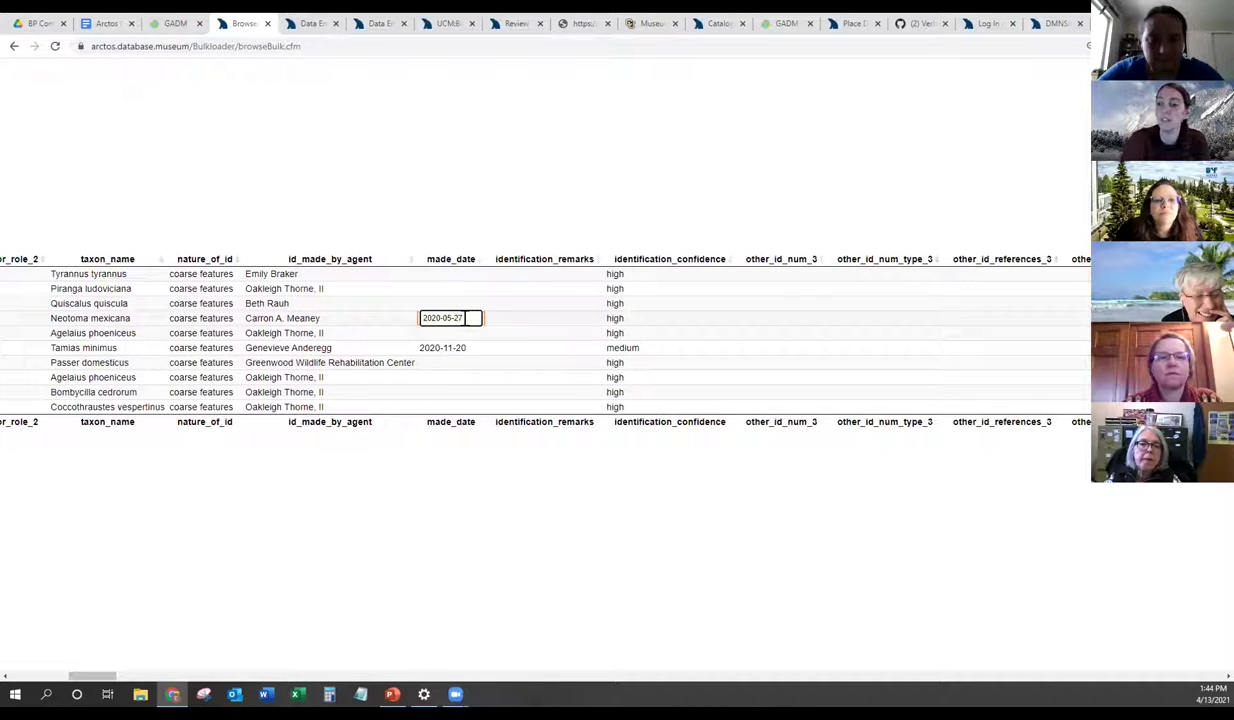
click(452, 347)
click(452, 333)
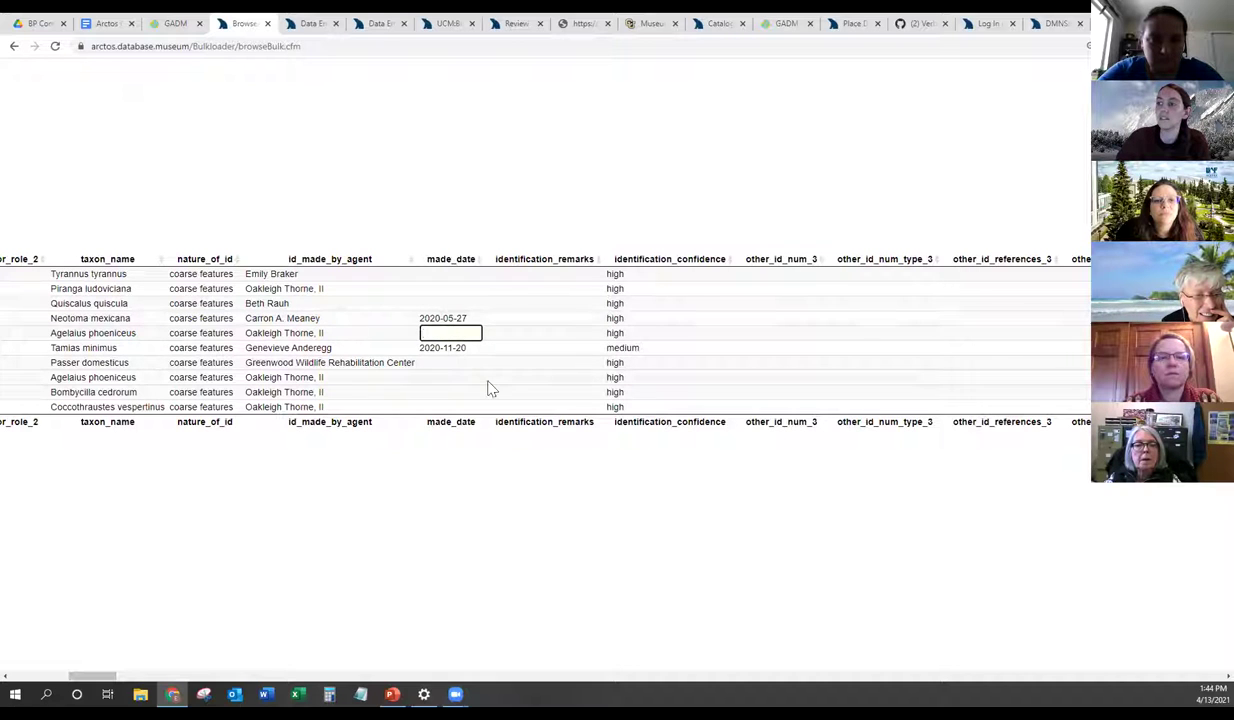
click(463, 318)
click(470, 333)
click(464, 317)
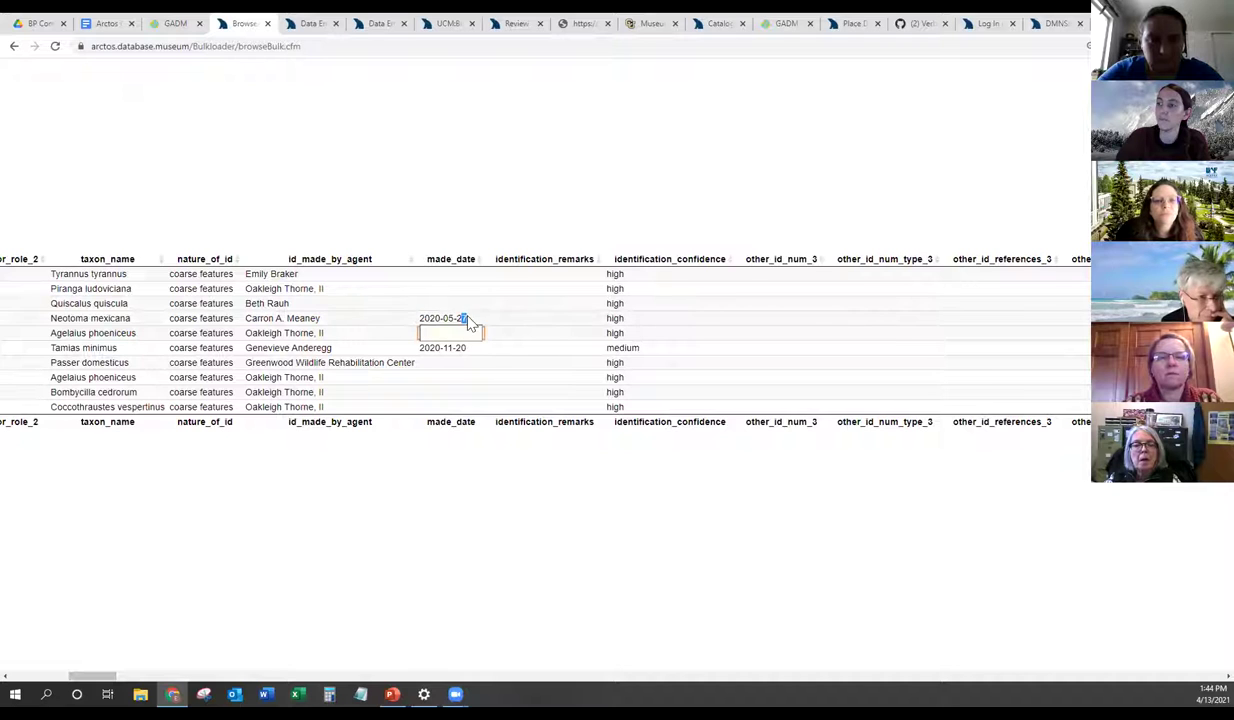
key(BackSpace)
key(BackSpace)
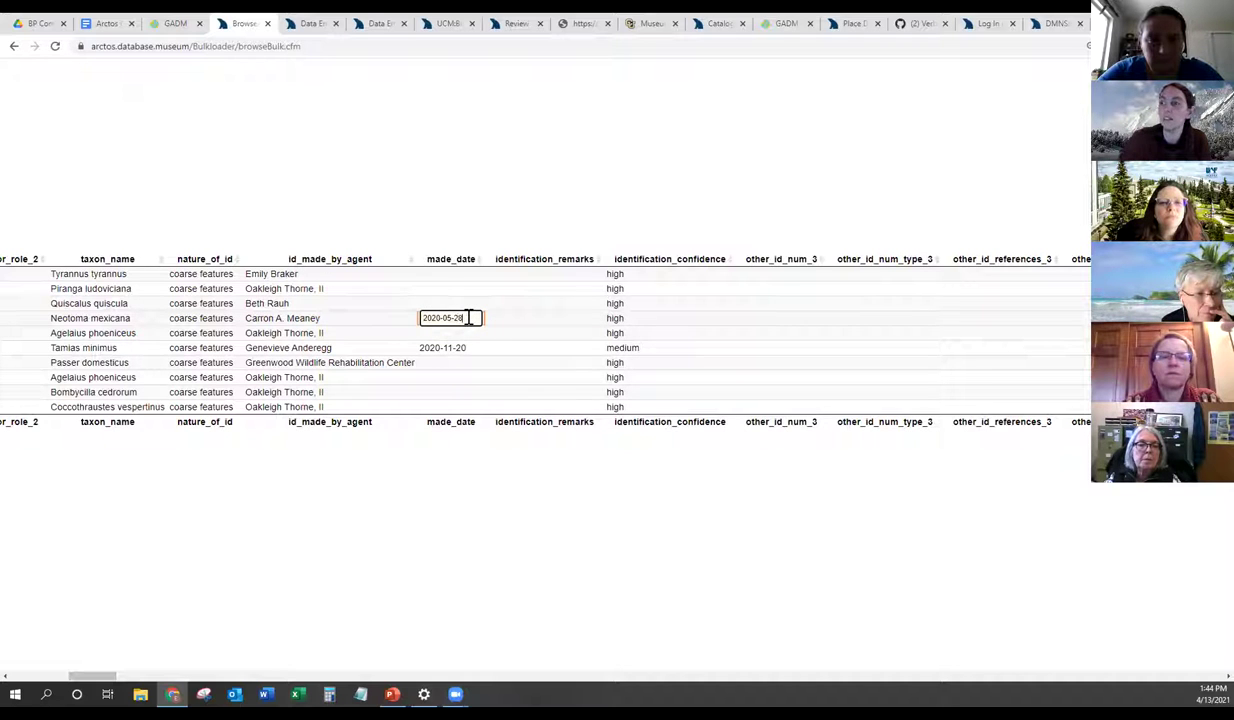
click(415, 437)
Step: Scroll the grid back left and pick an enterer in the Entered By filter
drag(92, 676, 8, 677)
click(28, 148)
click(333, 181)
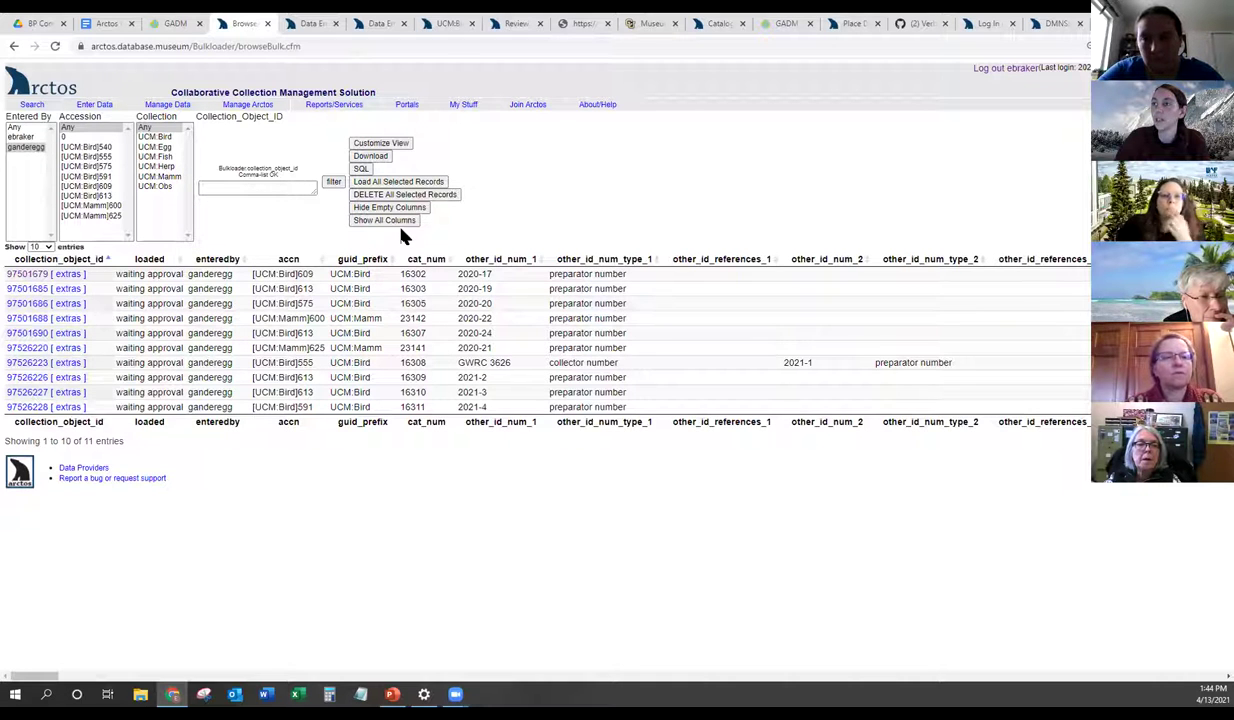
Step: Load the selected records, go back, and list records entered by Any to show 12 entries
click(384, 180)
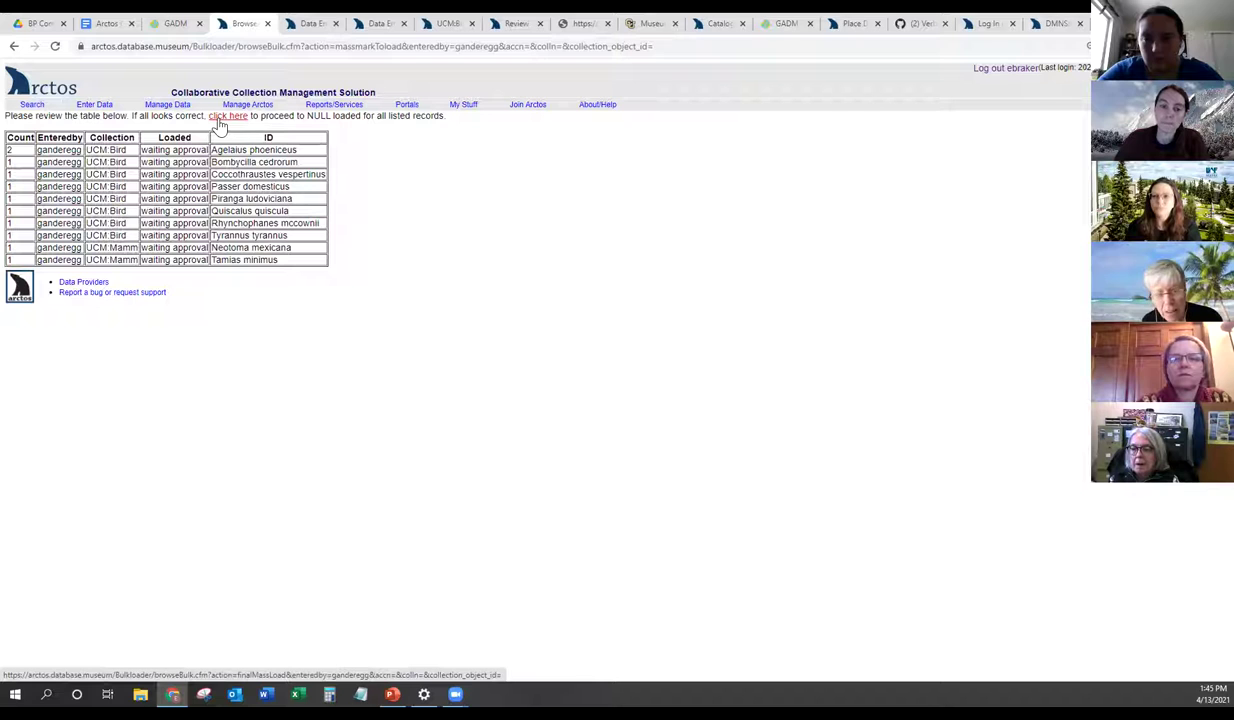
click(13, 47)
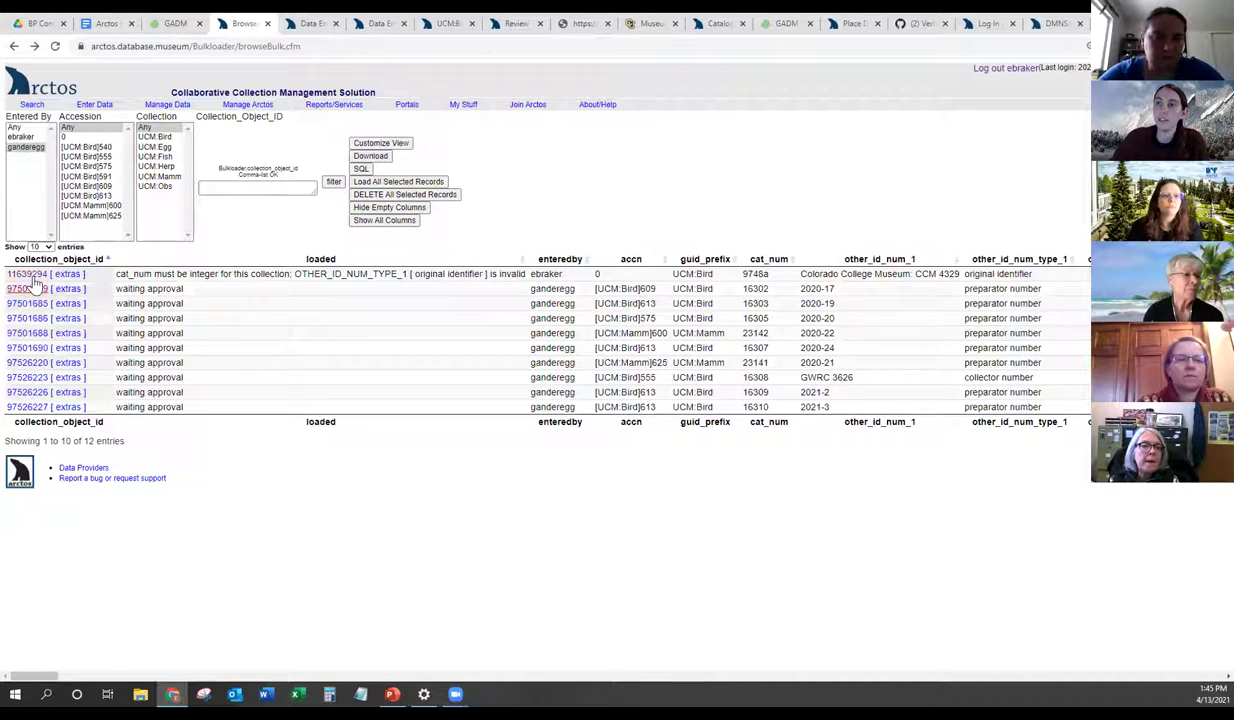
click(14, 129)
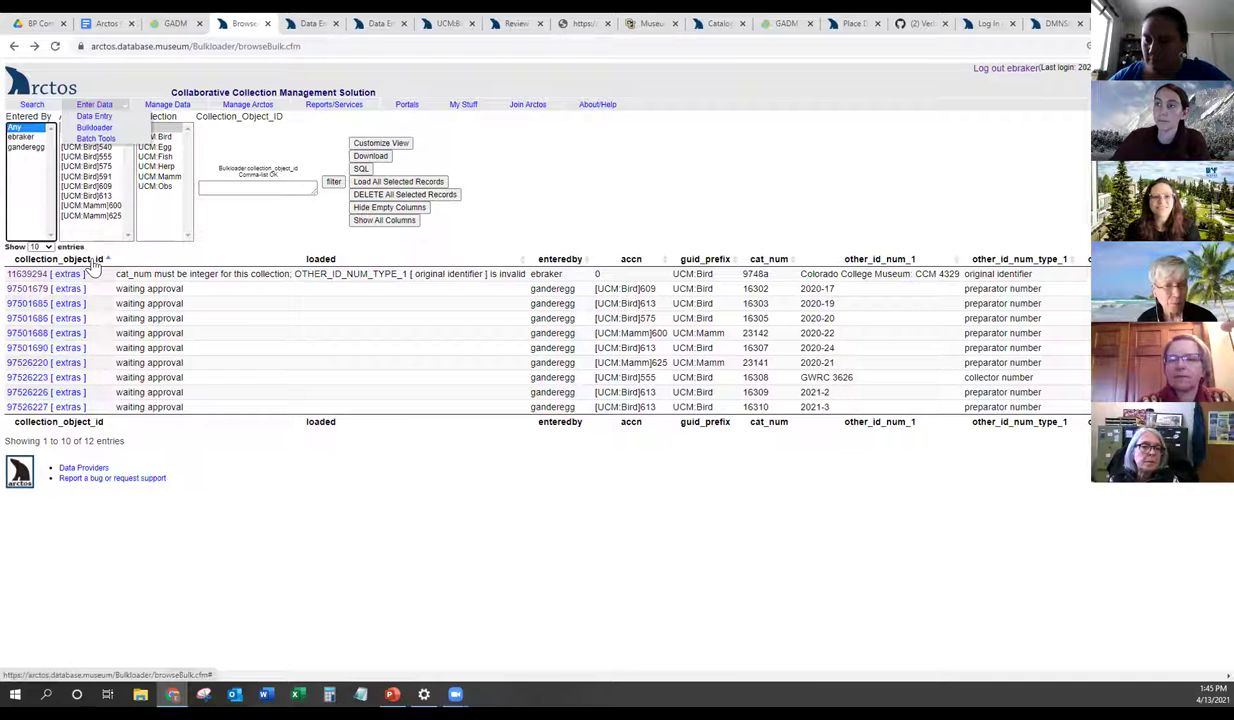
Step: Scroll through the OPEN OFFICE HOURS IV questions on loan reminders, portal headers and annotations
click(113, 23)
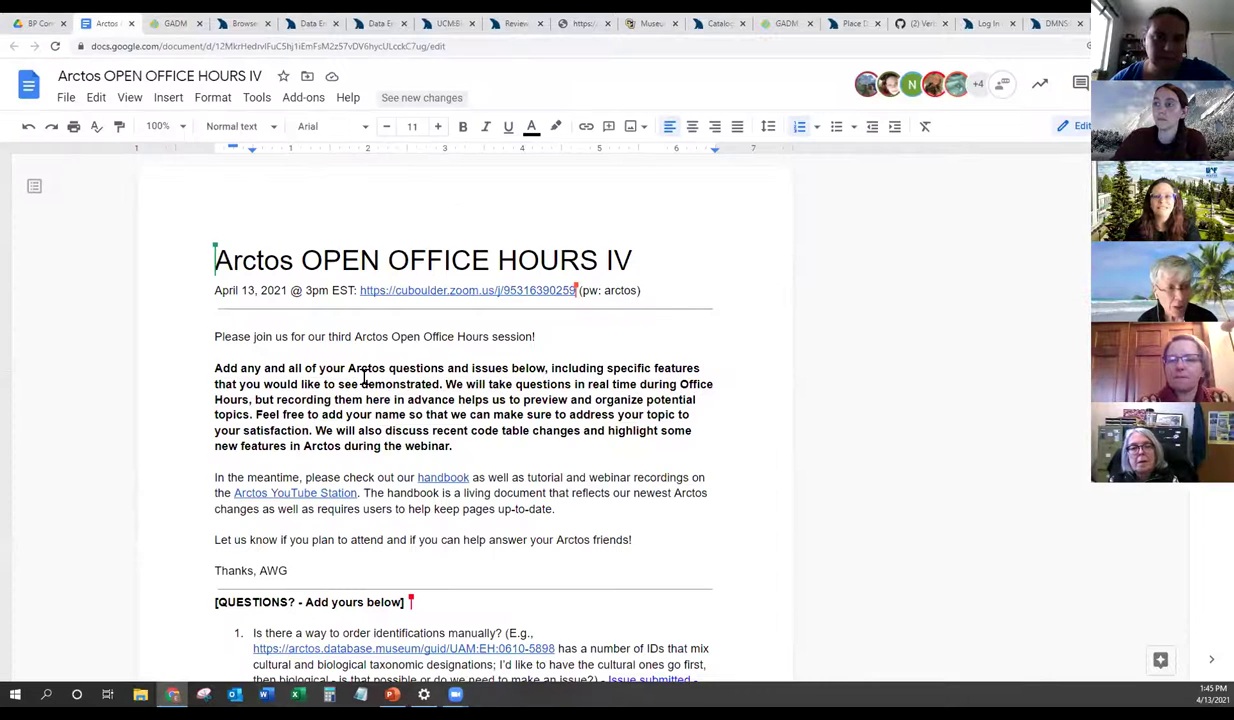
scroll(365, 378, down, 2)
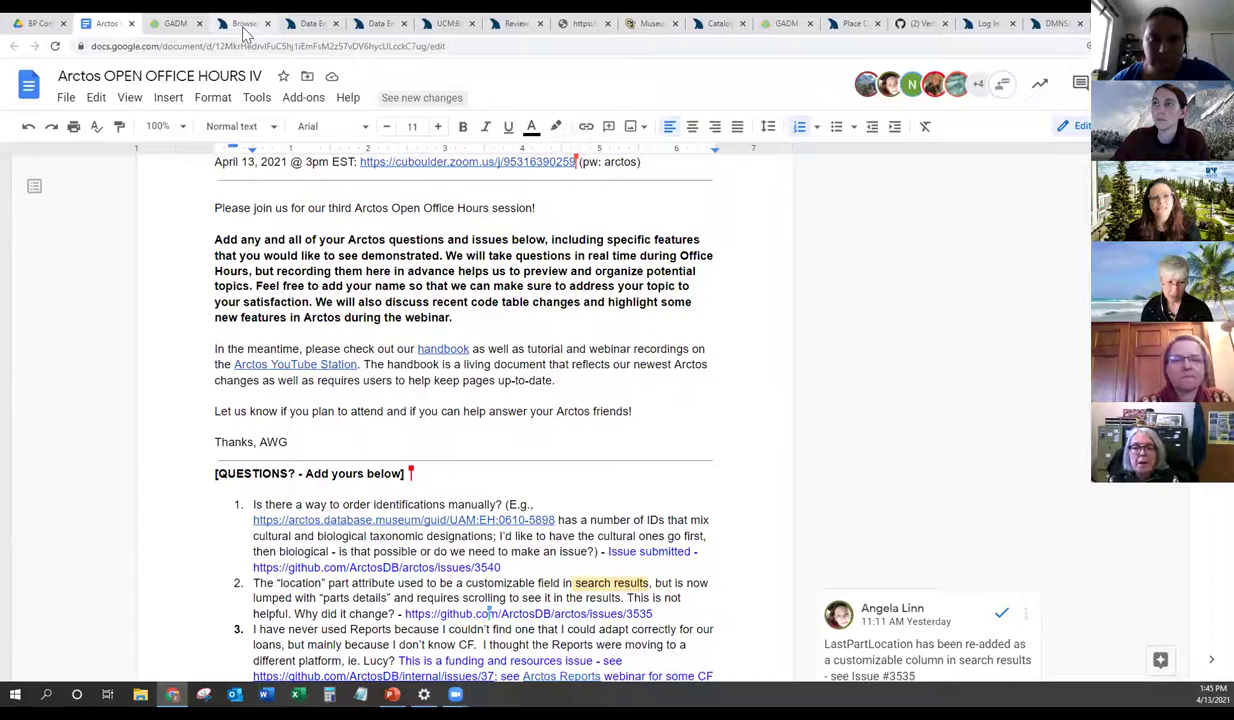
scroll(308, 394, down, 3)
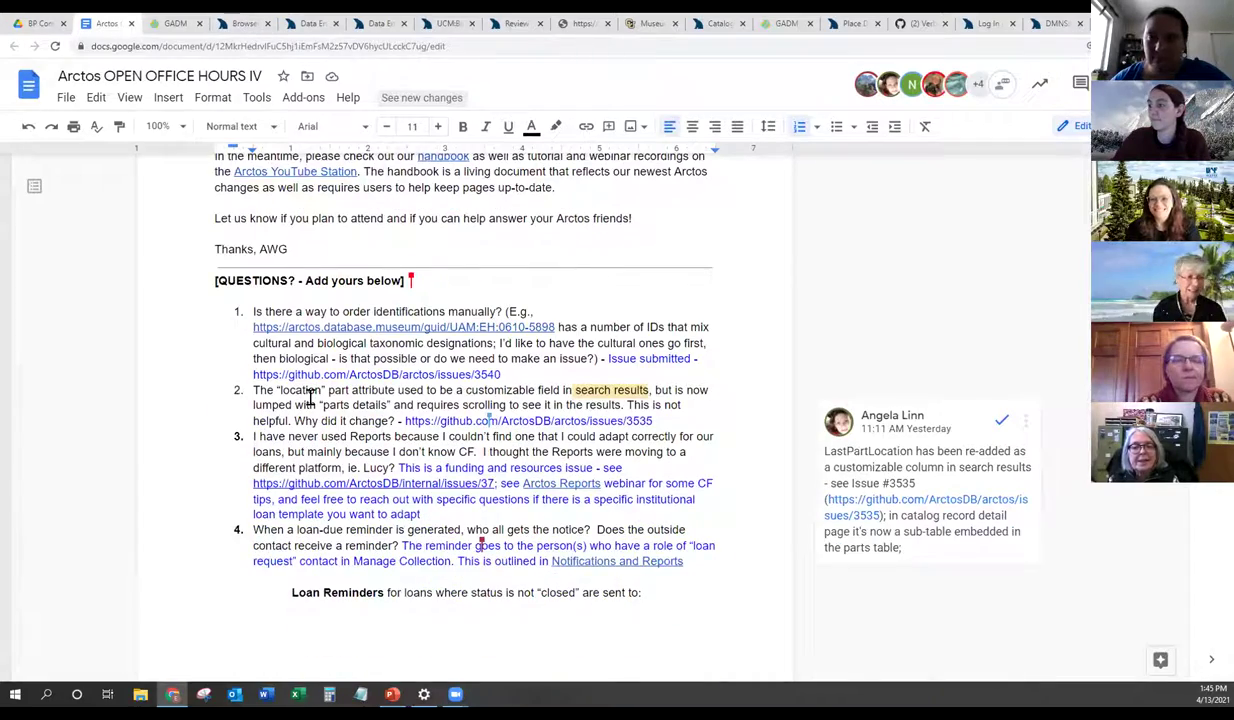
scroll(308, 394, down, 2)
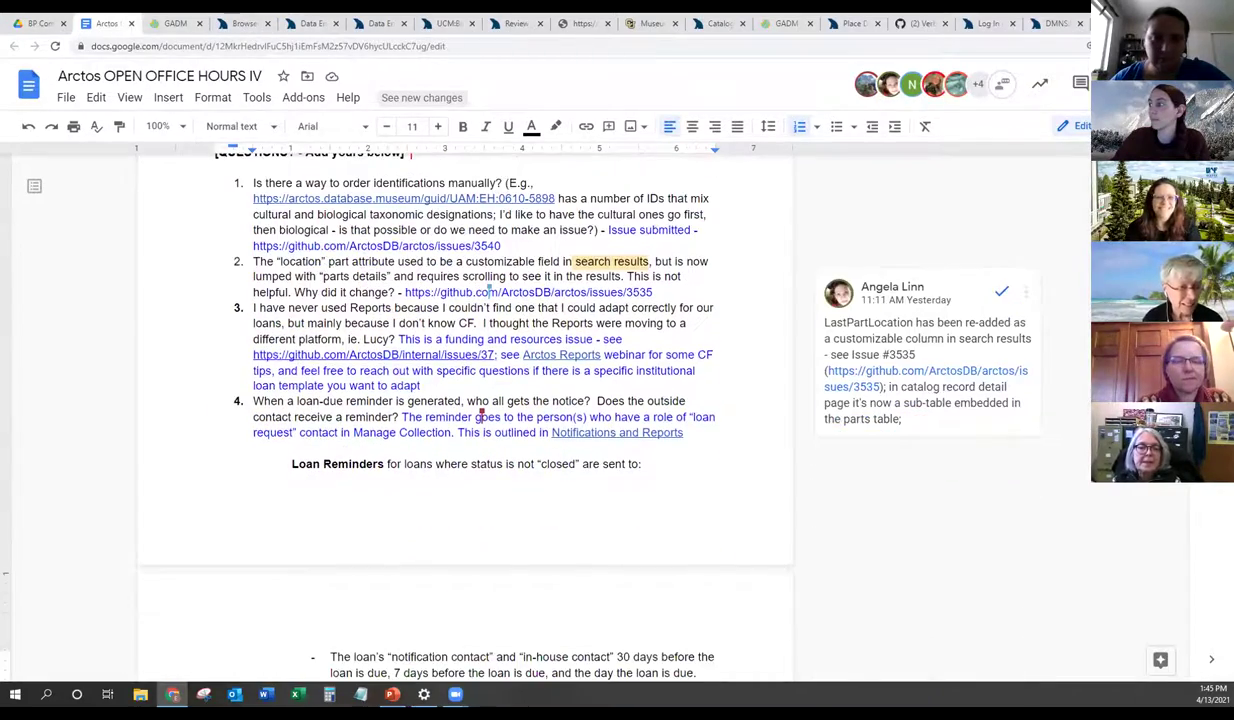
scroll(489, 292, down, 5)
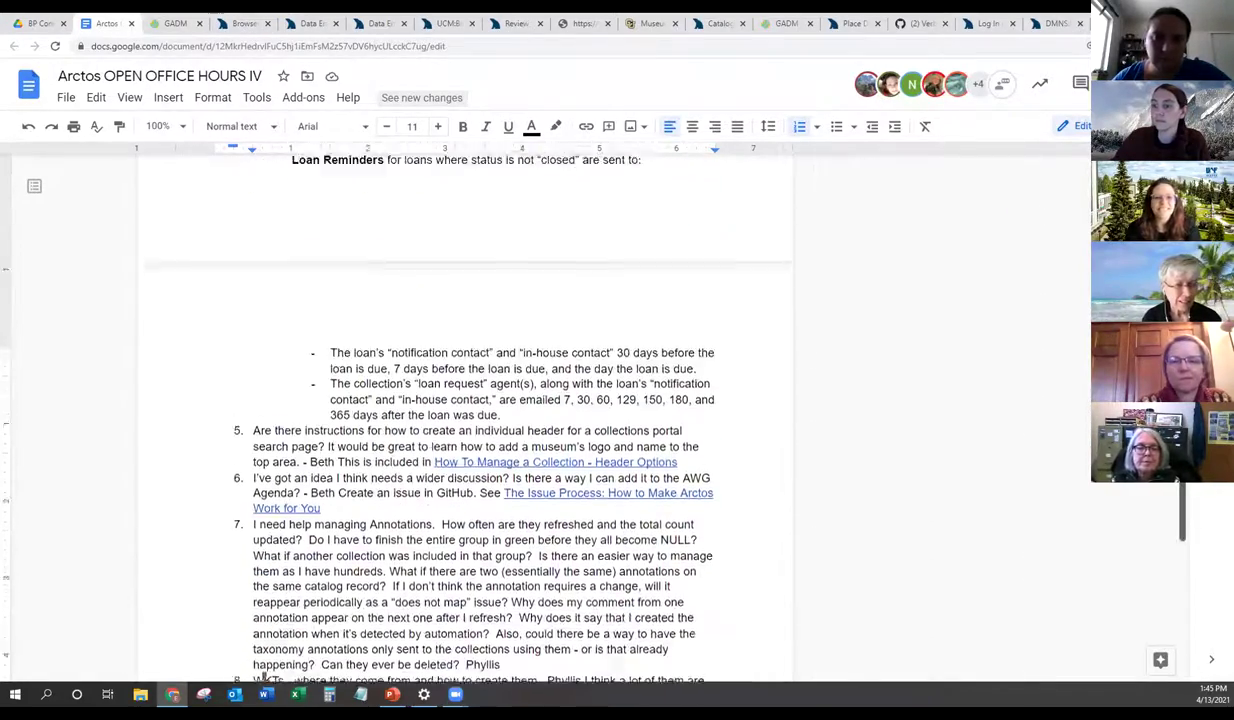
scroll(1188, 543, down, 5)
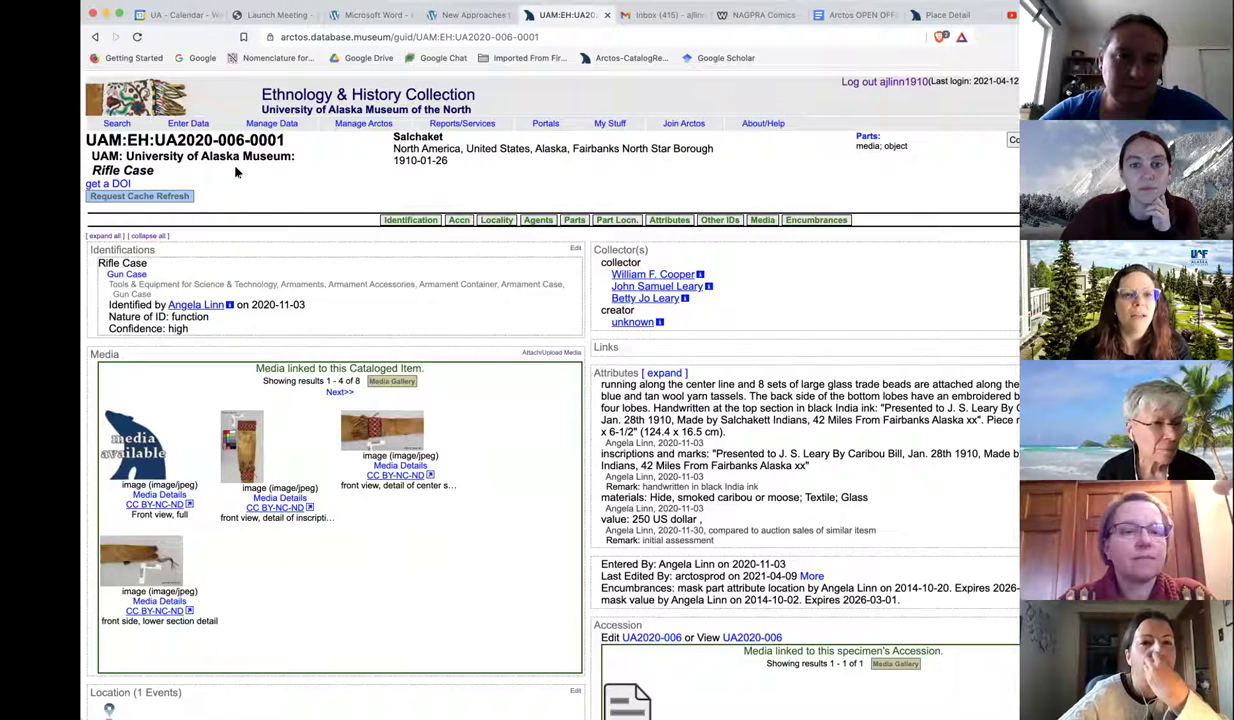
Step: Run an Arctos taxonomy search restricted to the cultural name type
mouse_move(117, 124)
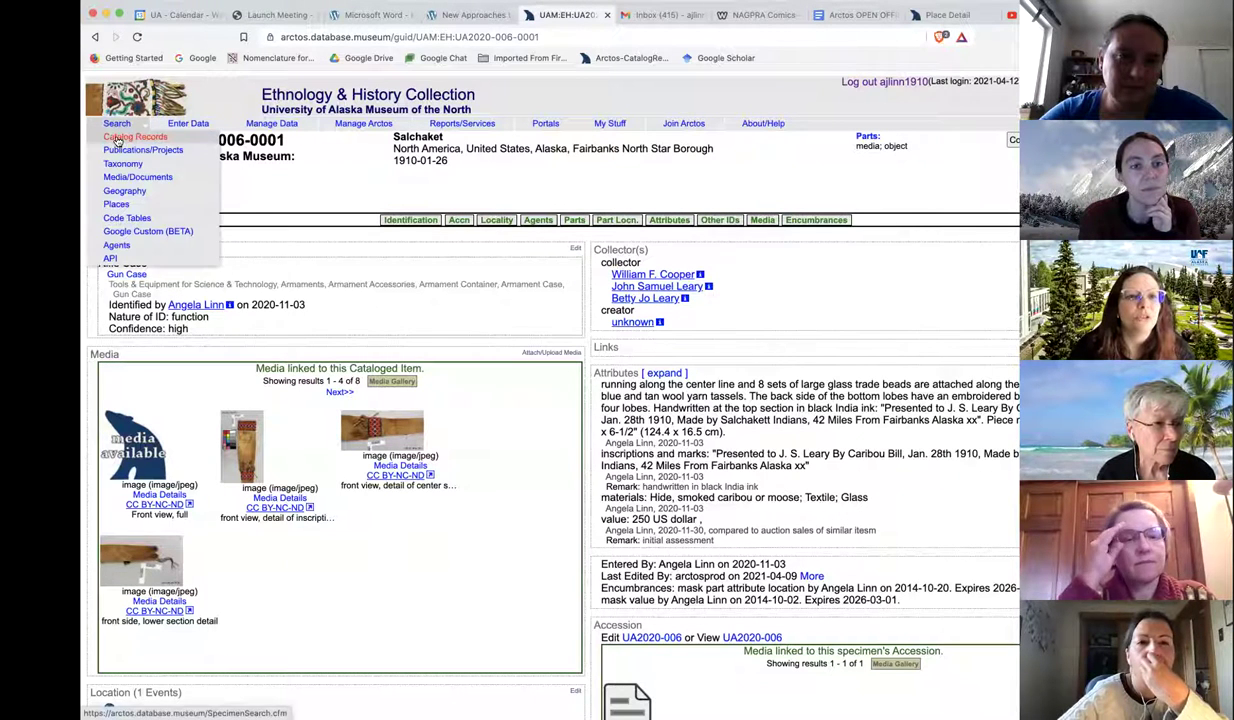
click(116, 164)
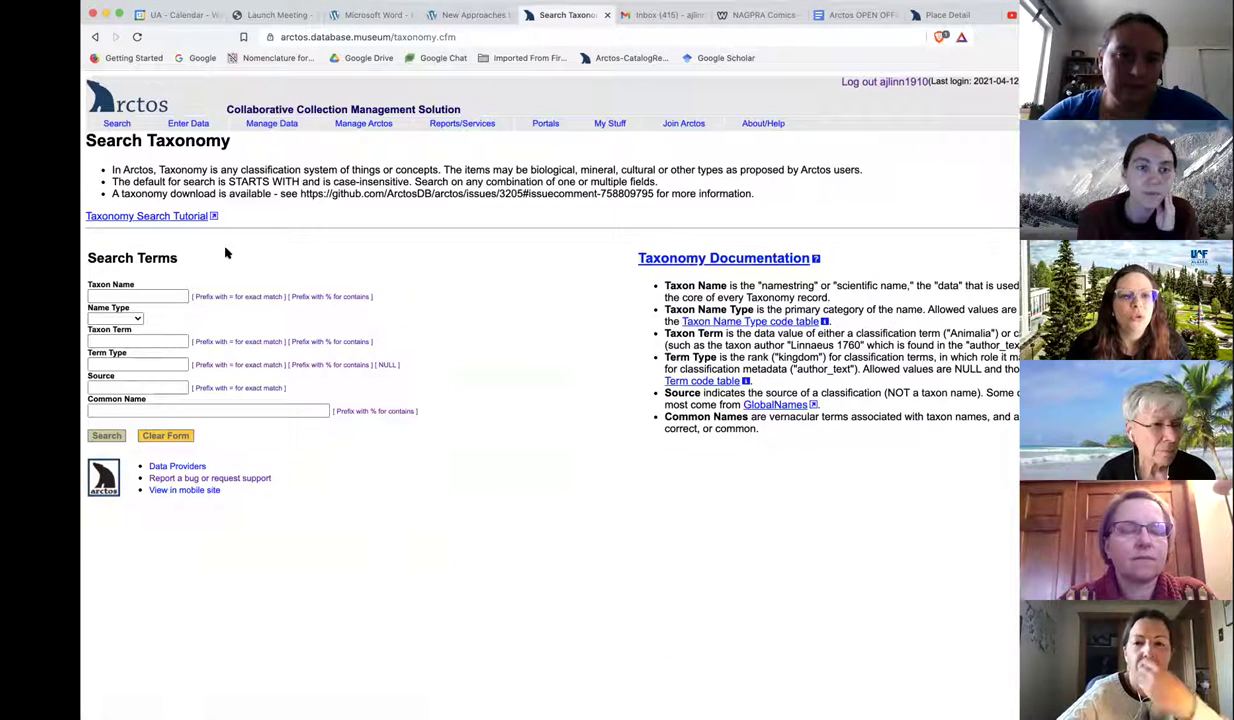
click(136, 318)
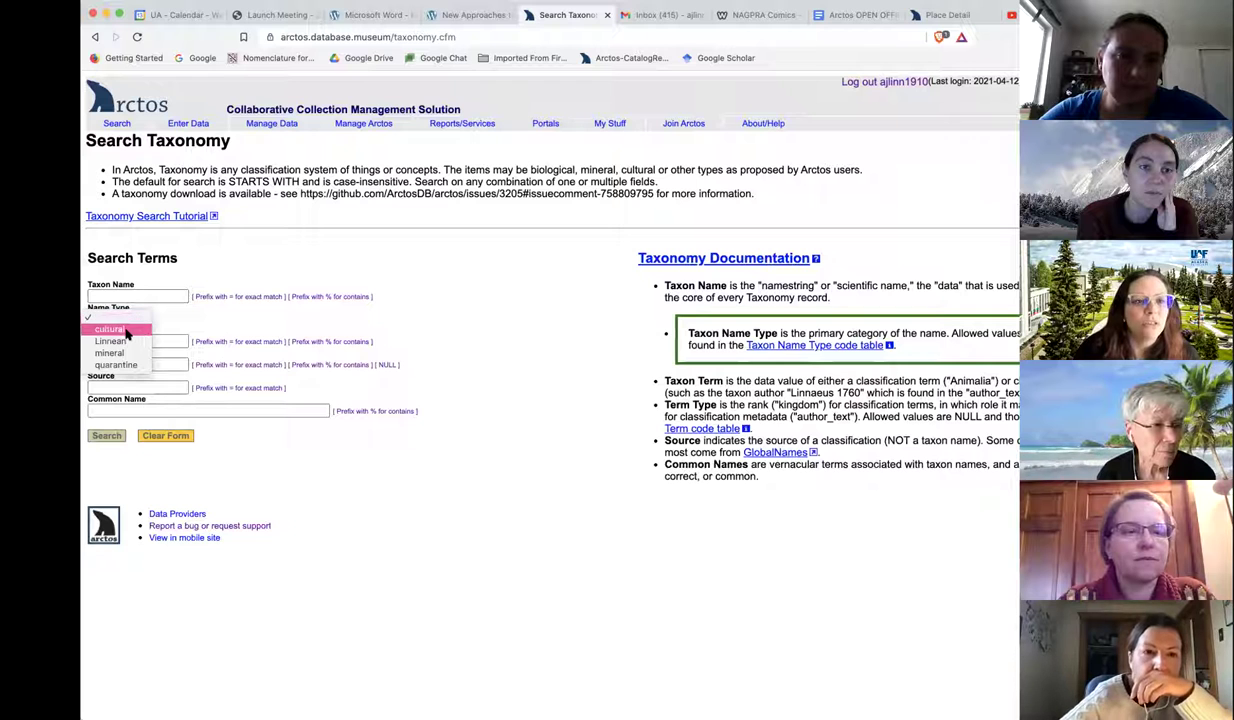
click(125, 330)
click(105, 436)
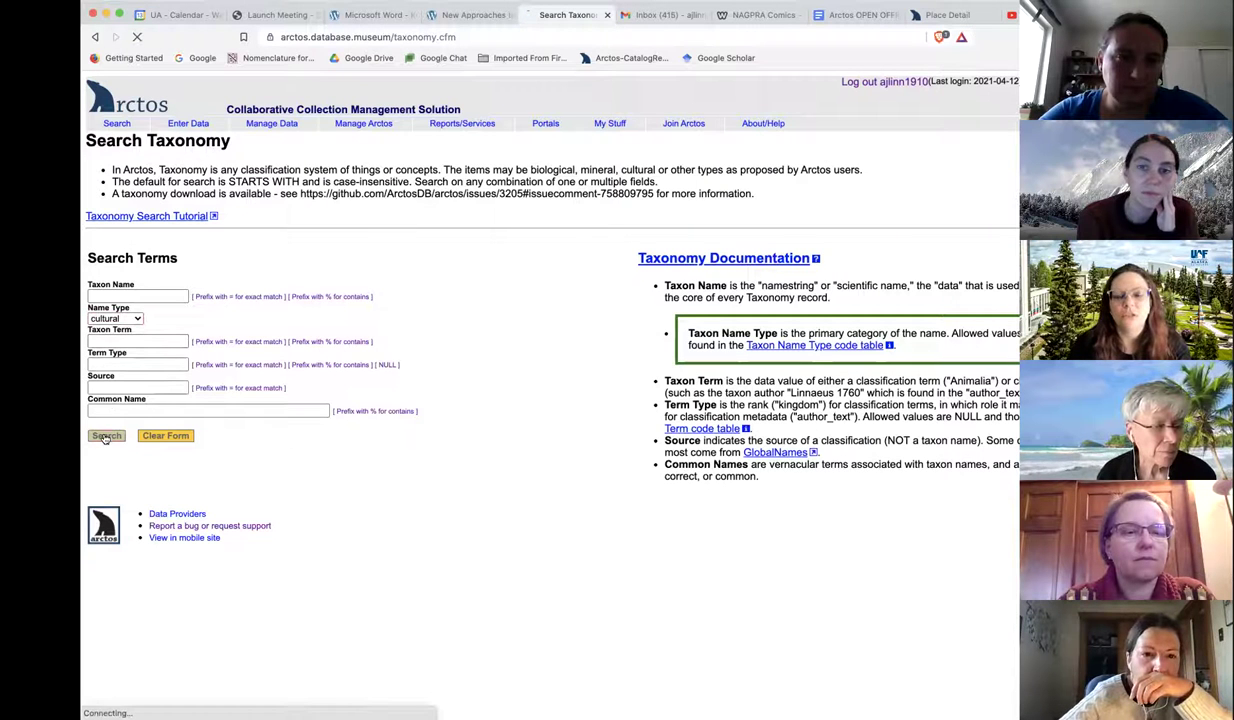
Step: Review Aerial Rigging's Nomenclature 4.0 classification and open the Nomenclature site in a new tab
scroll(350, 533, down, 7)
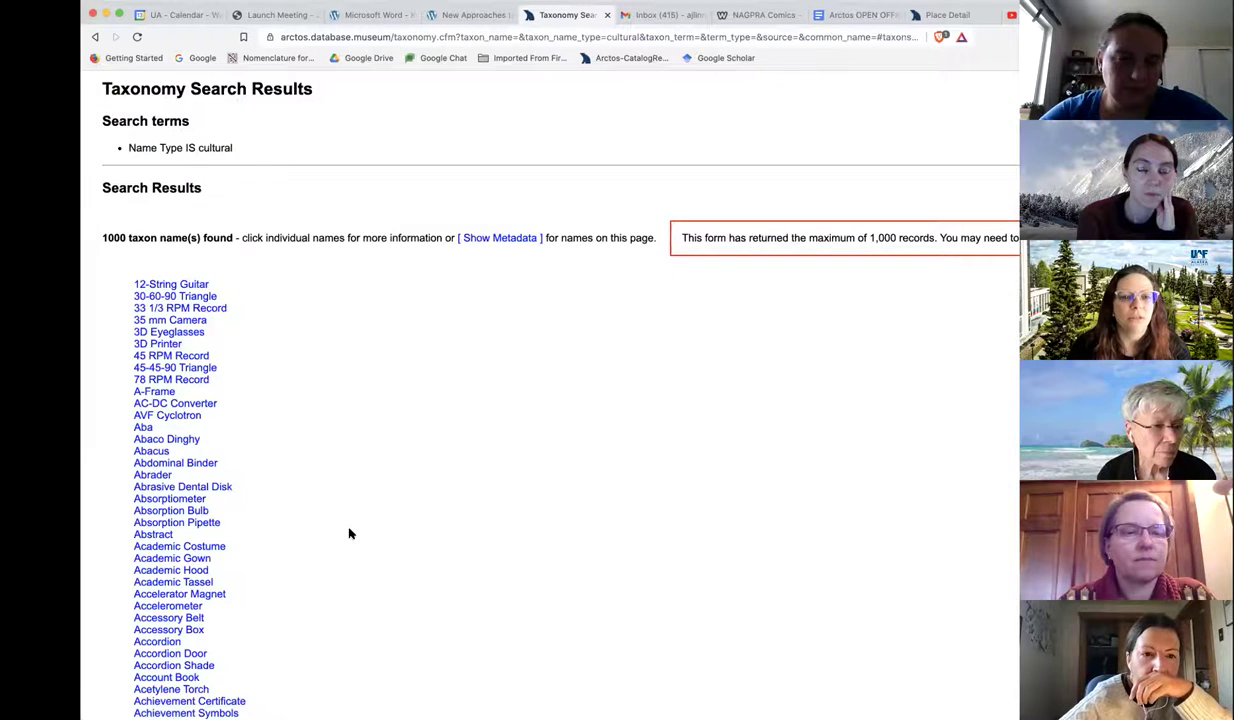
scroll(349, 533, down, 10)
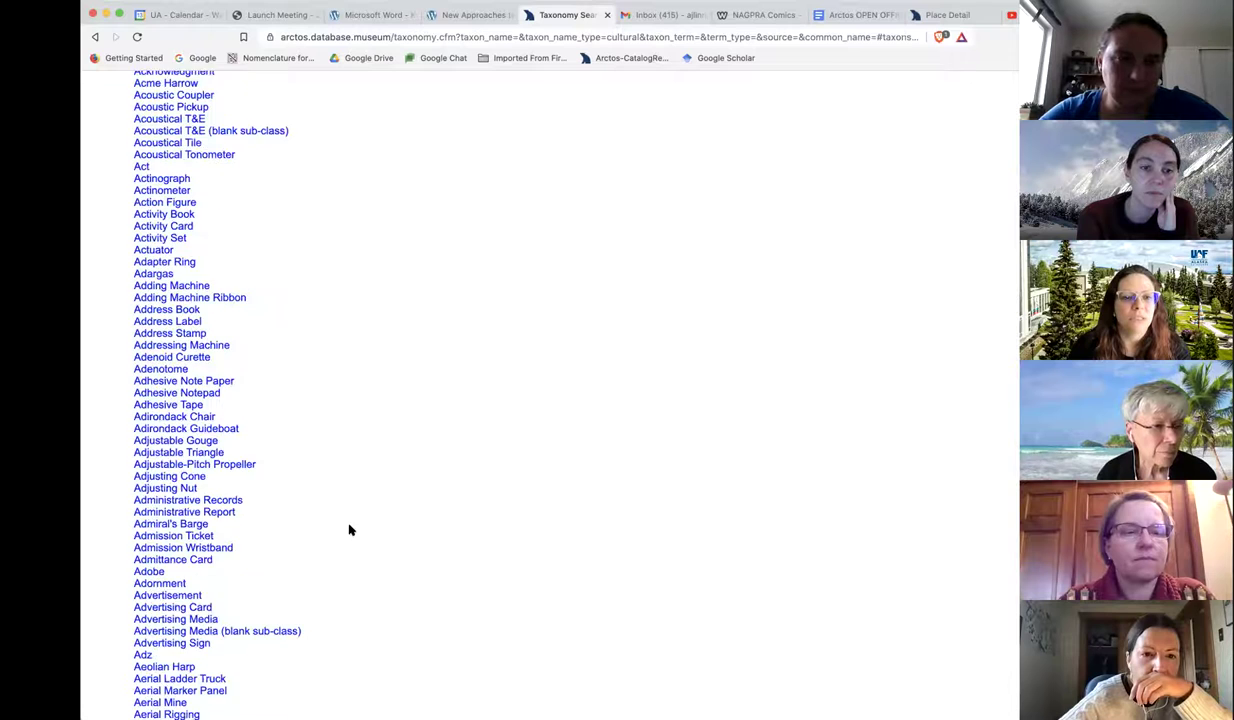
scroll(335, 160, down, 1)
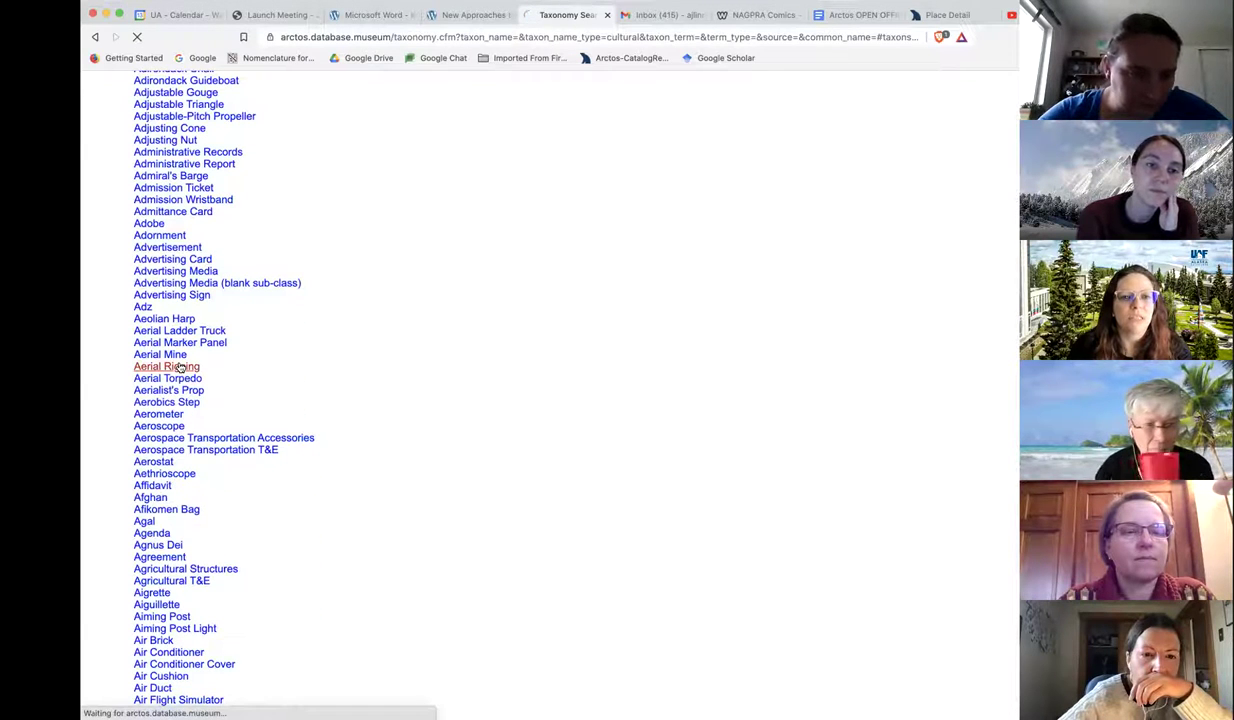
scroll(436, 477, down, 3)
scroll(436, 477, down, 5)
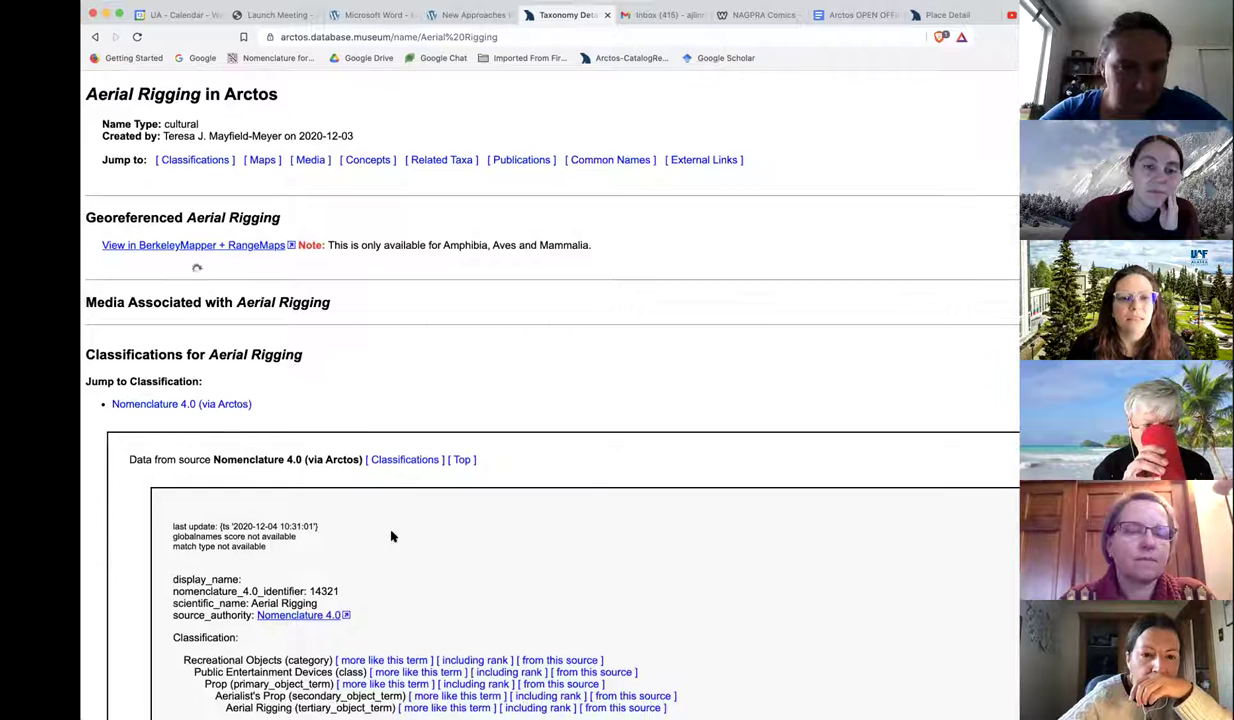
scroll(476, 557, down, 3)
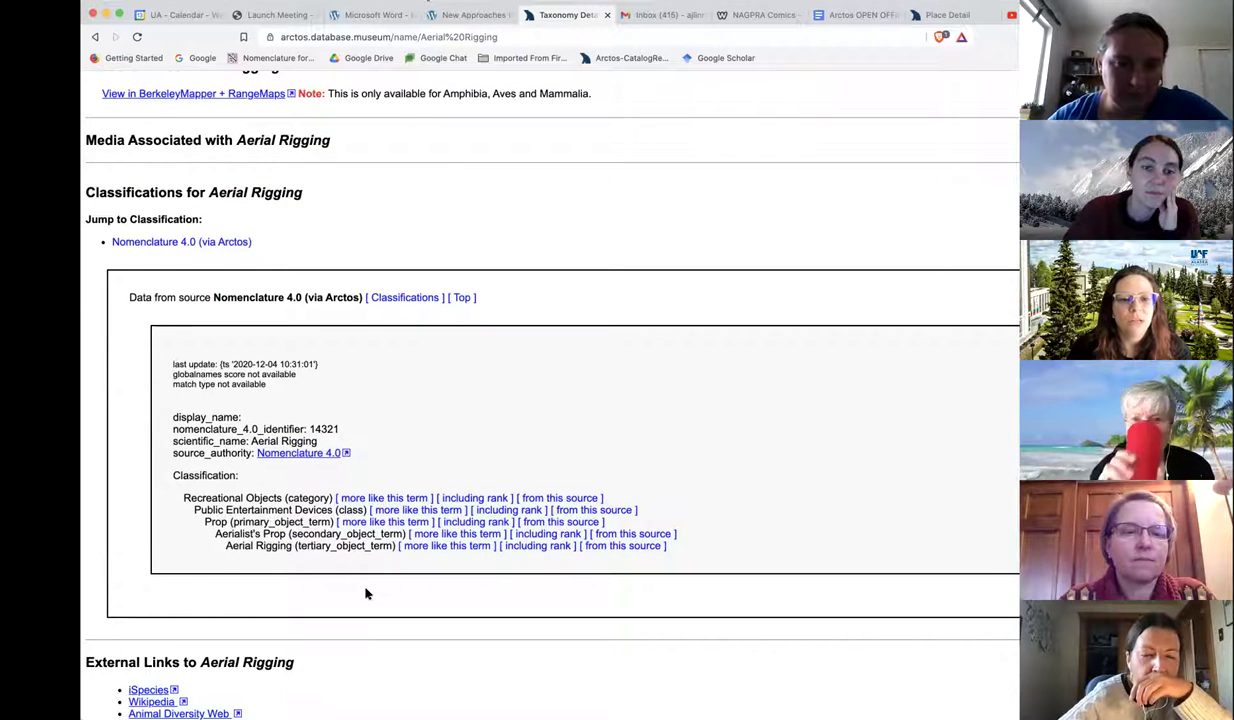
scroll(366, 594, down, 2)
scroll(366, 594, up, 2)
scroll(366, 594, up, 10)
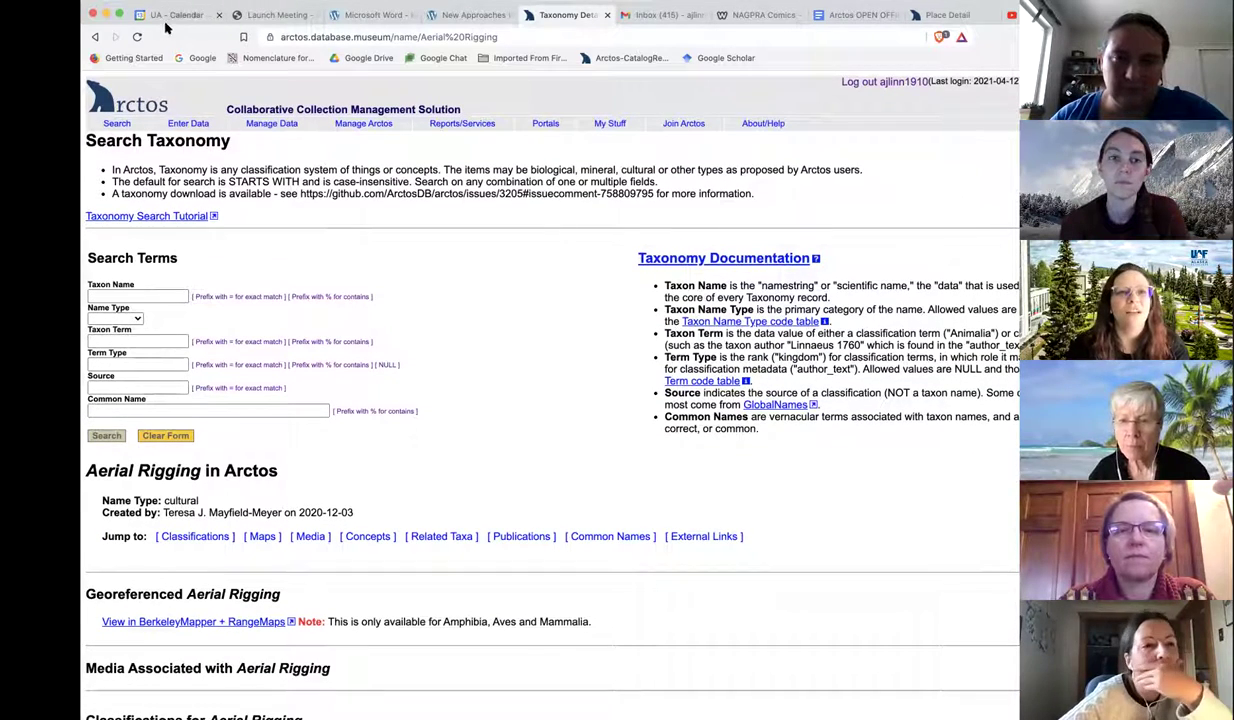
right_click(267, 60)
click(293, 70)
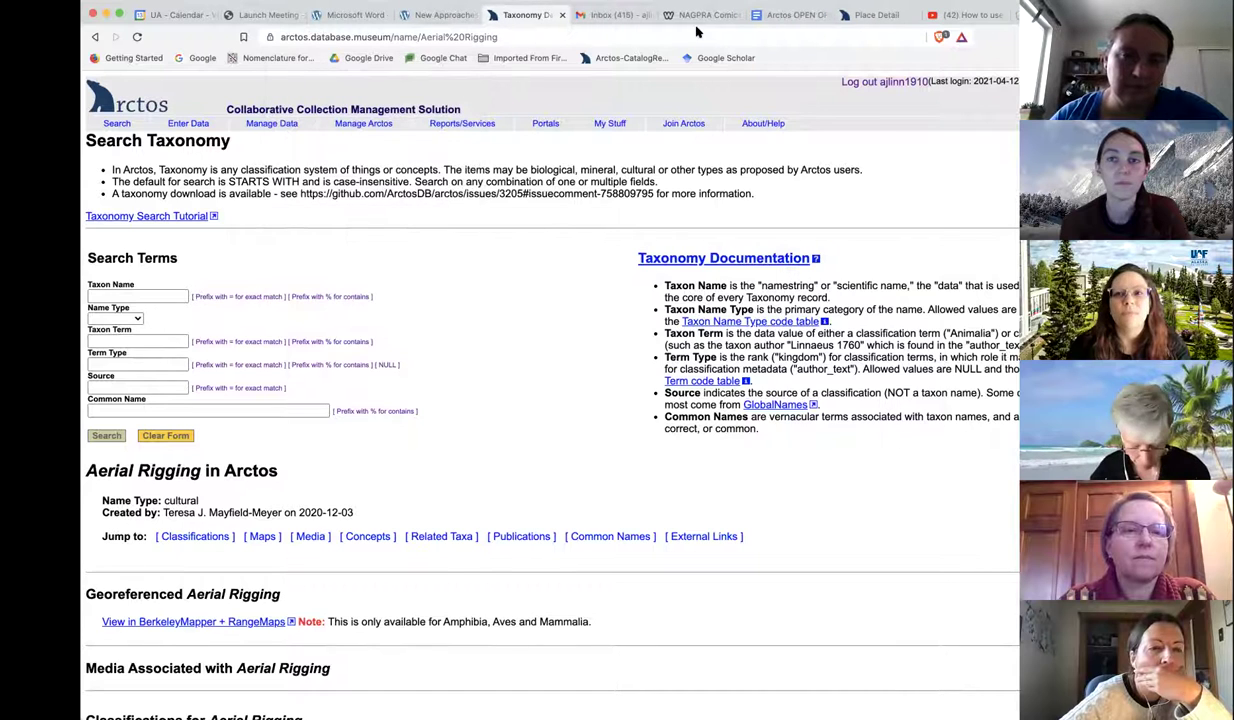
Step: Search Nomenclature terms for 'dreamcatcher' and 'dream catcher', both returning no matches
click(1017, 14)
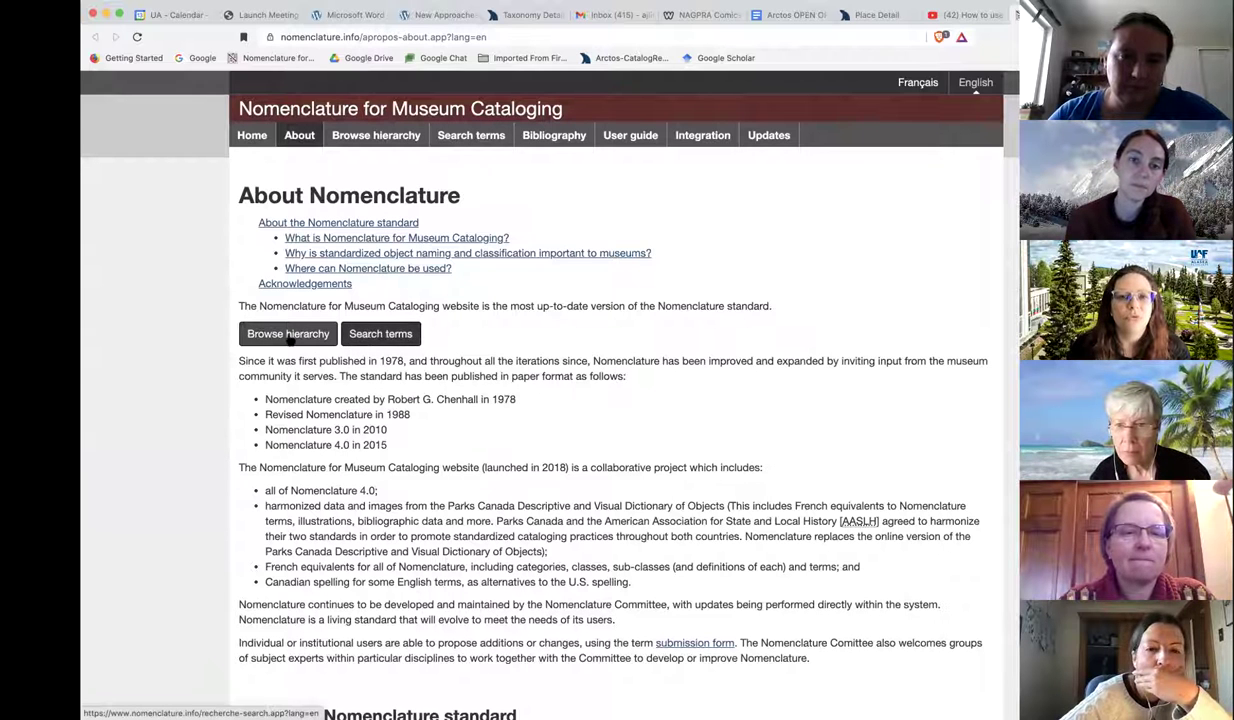
click(289, 336)
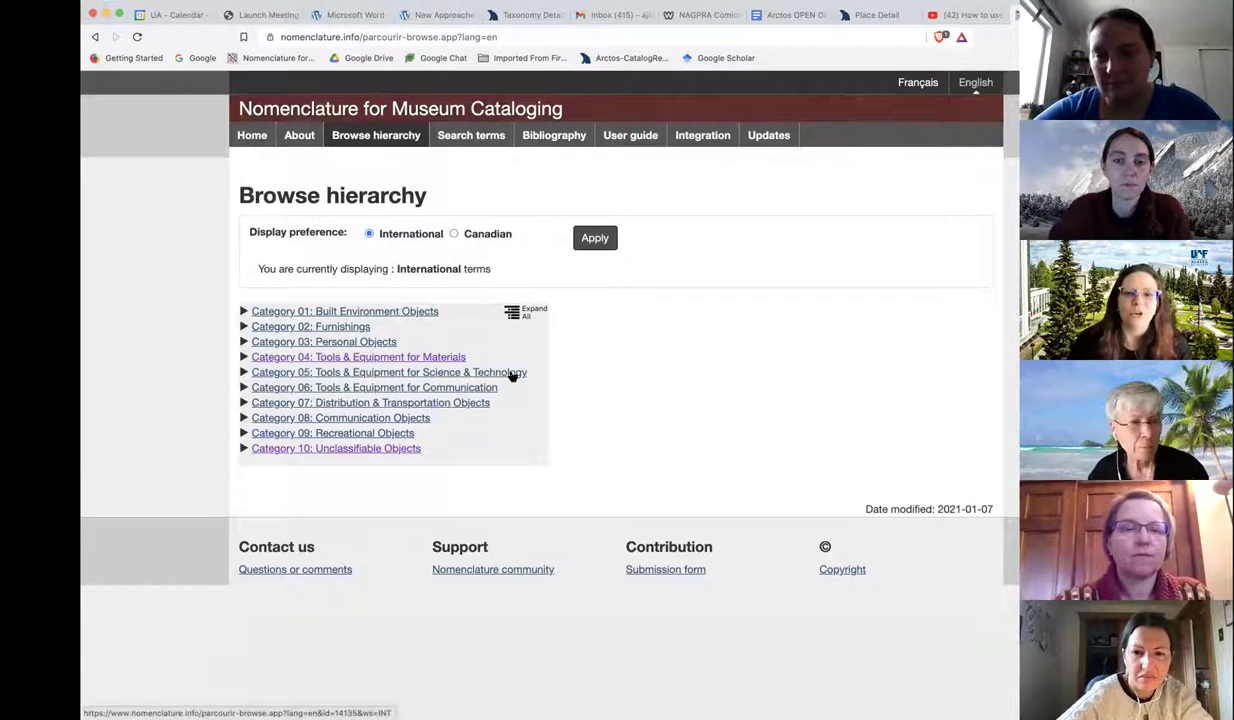
click(472, 135)
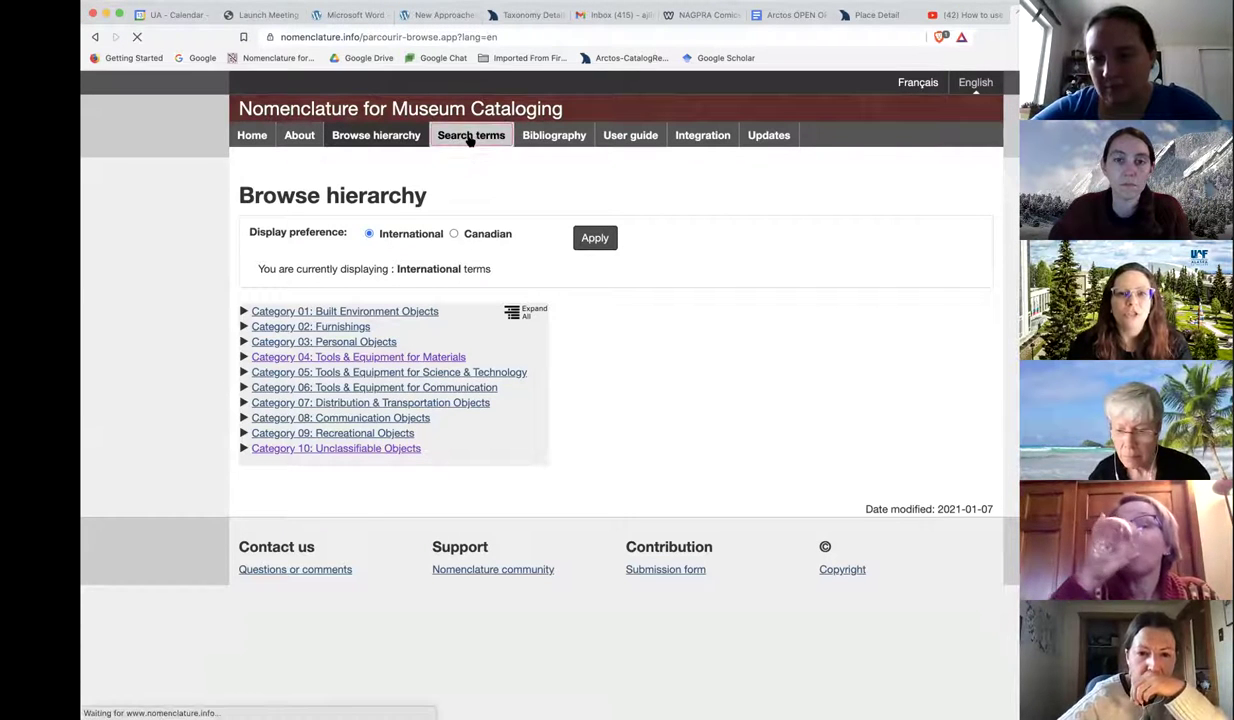
text(dreamcatcher)
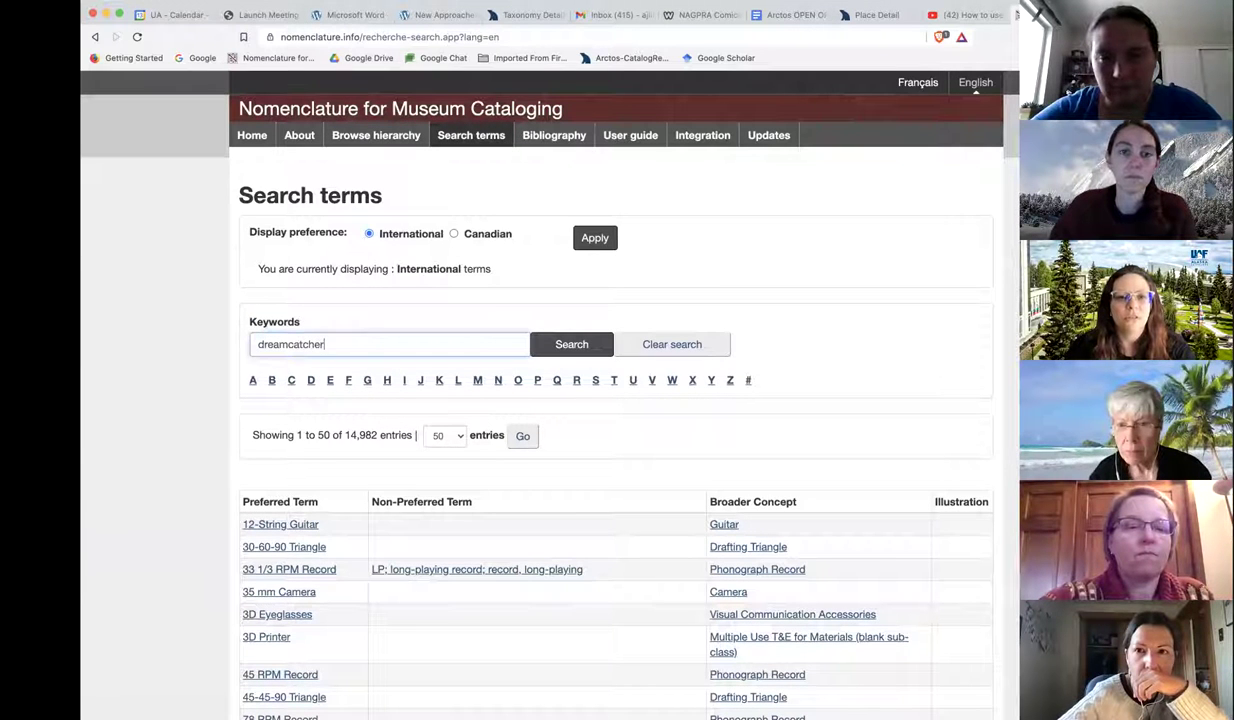
click(560, 343)
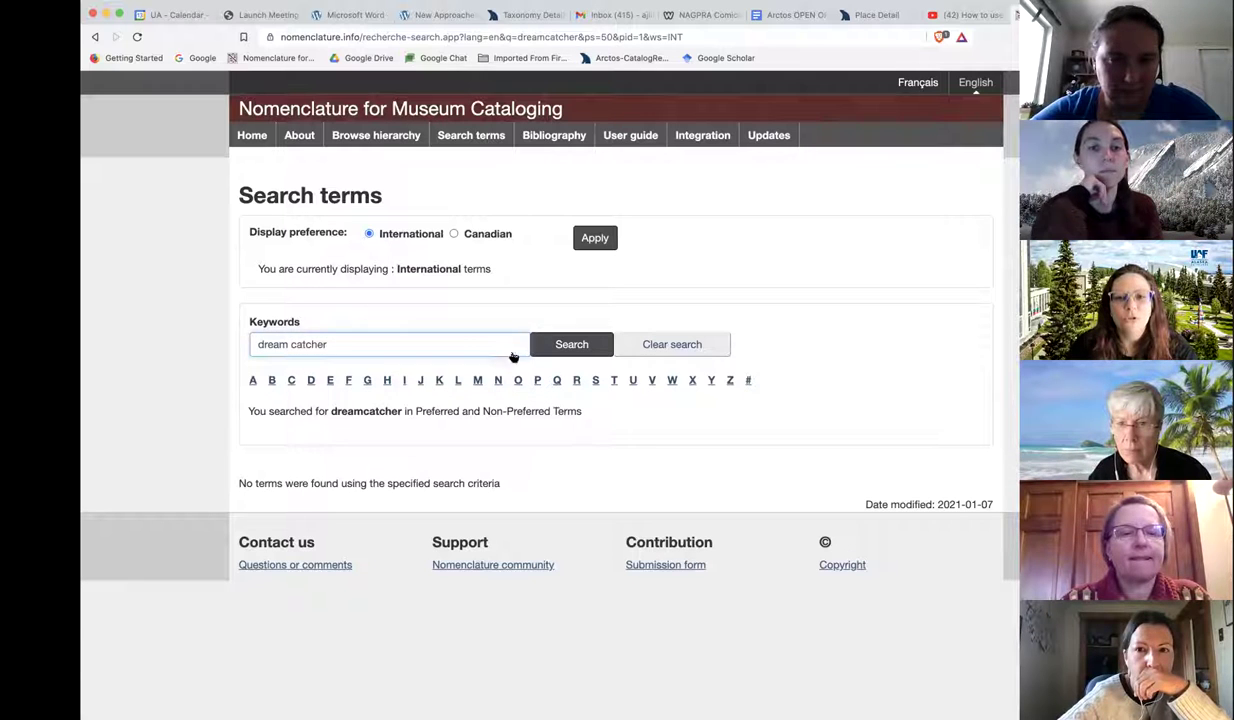
click(549, 343)
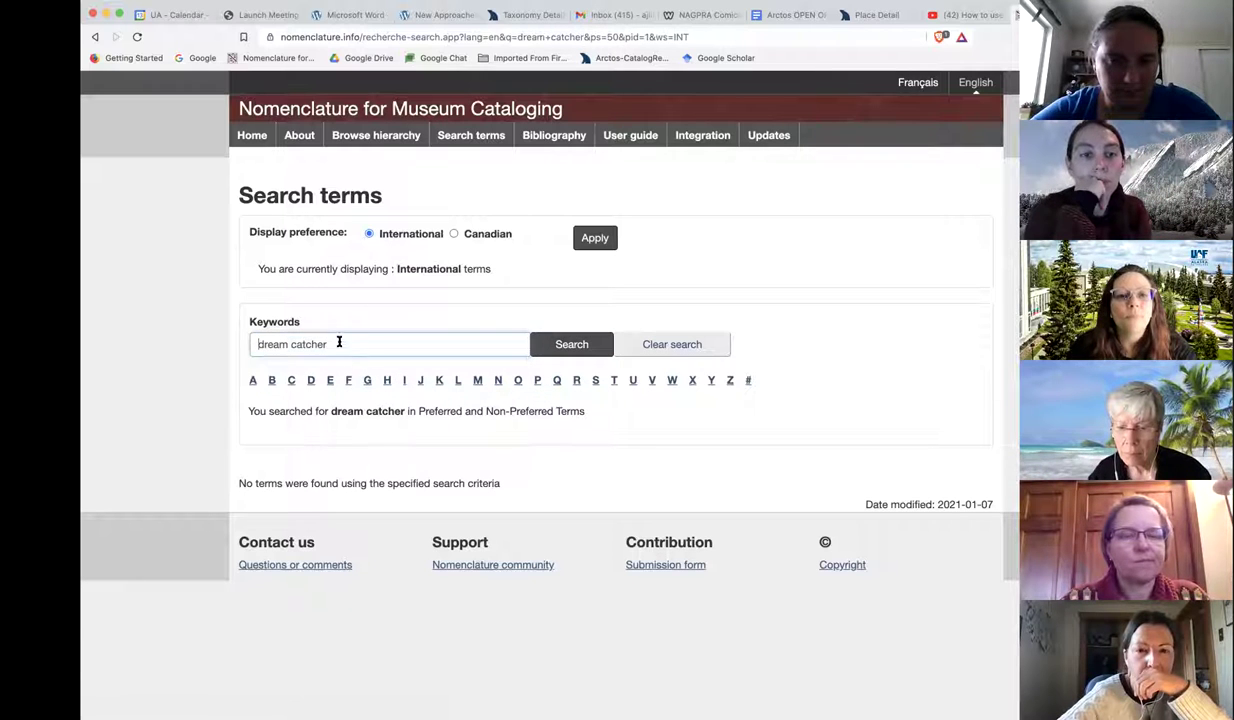
drag(339, 342, 187, 344)
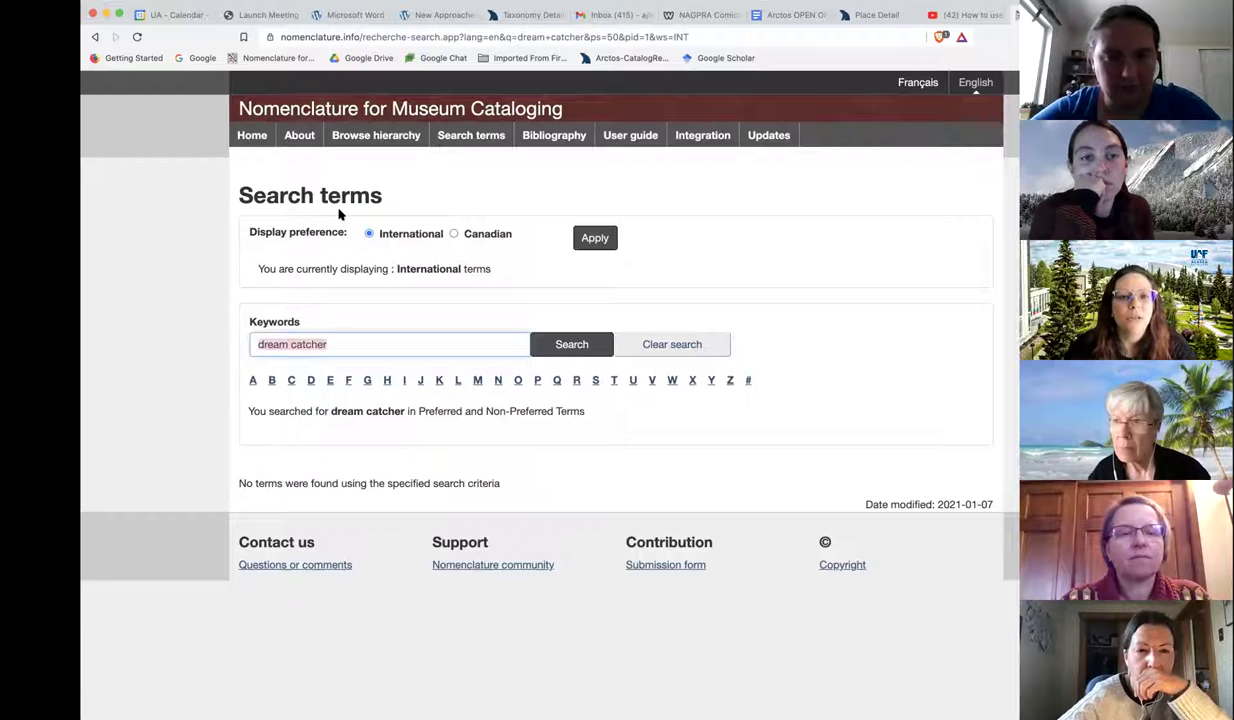
Step: Browse Category 03: Personal Objects > Adornment > Body Adornments > Jewelry, then return to Arctos Taxonomy
click(357, 138)
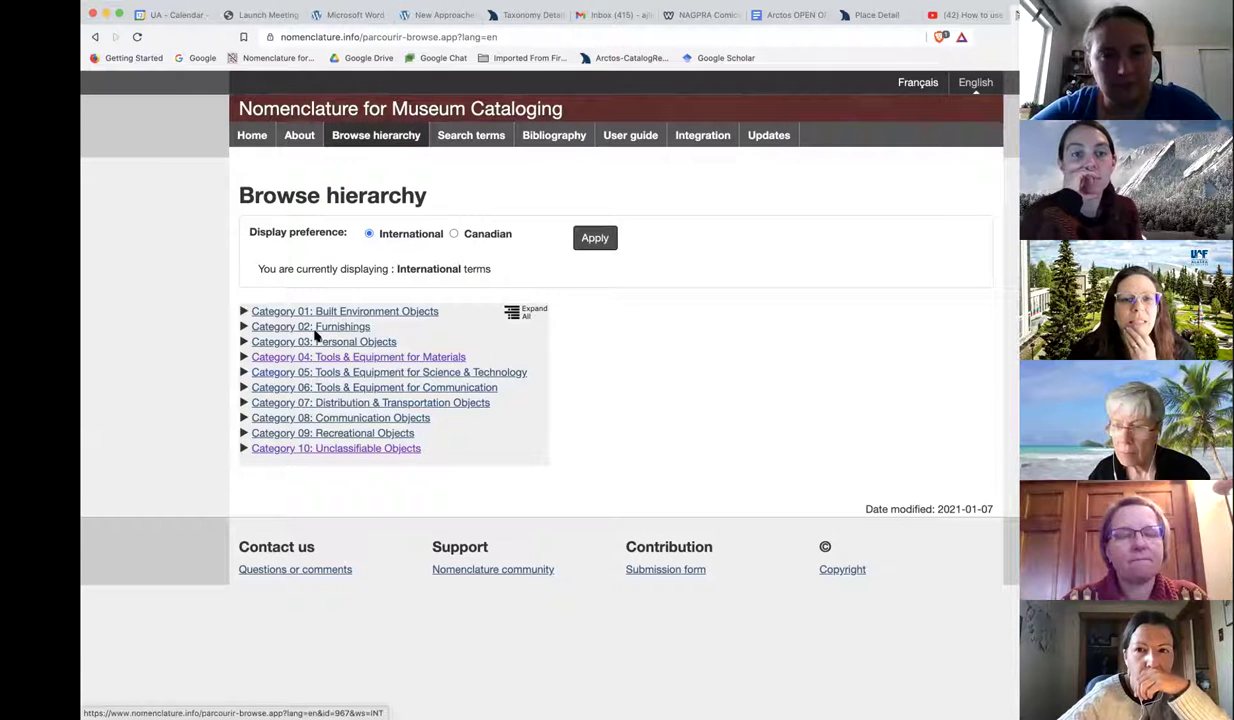
click(366, 342)
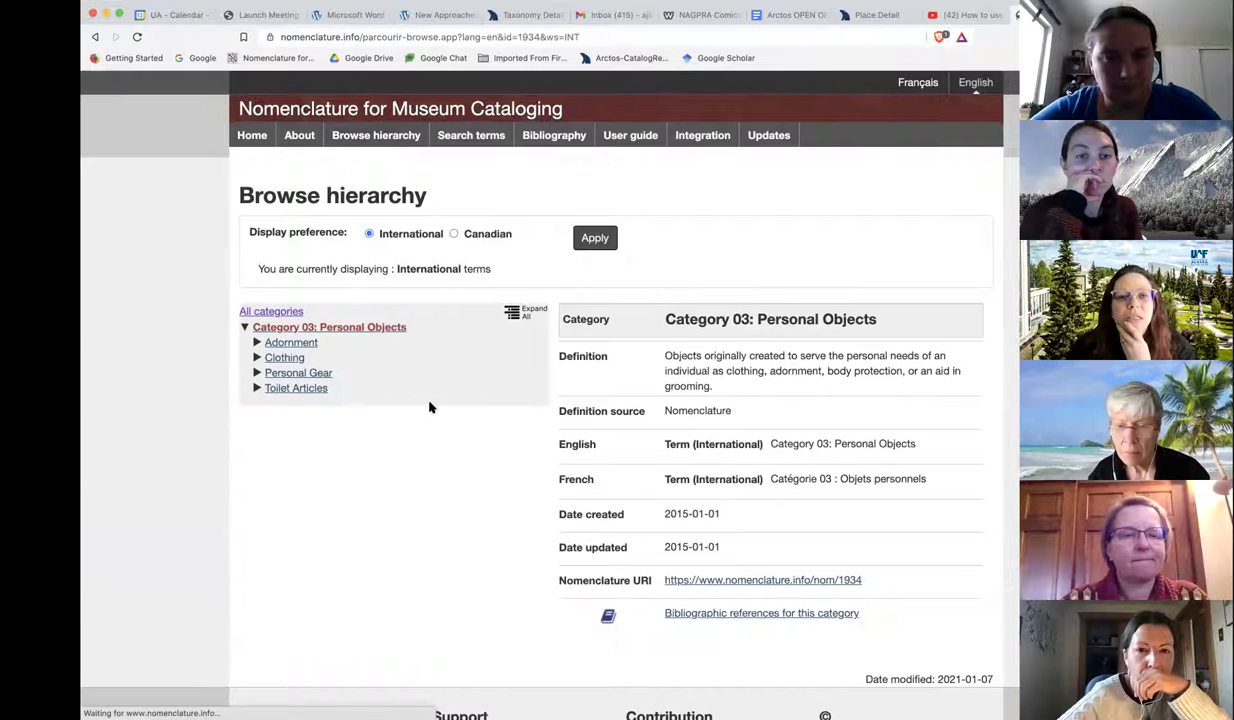
click(308, 342)
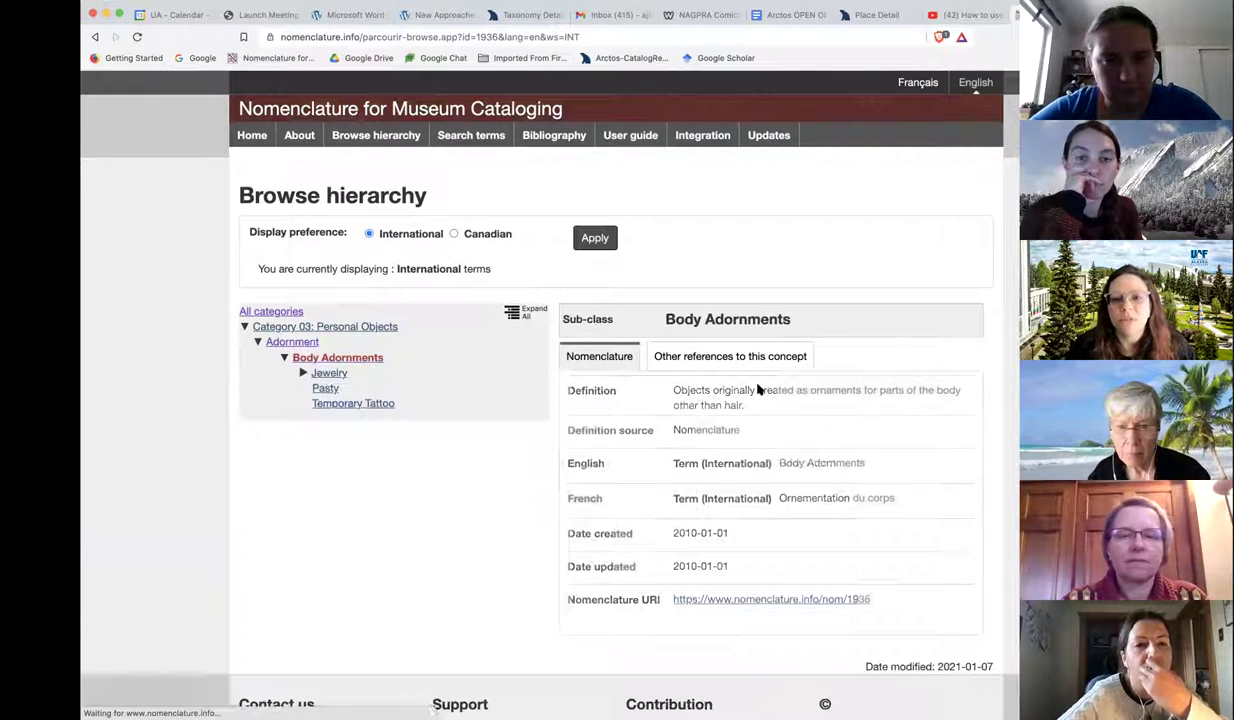
click(330, 374)
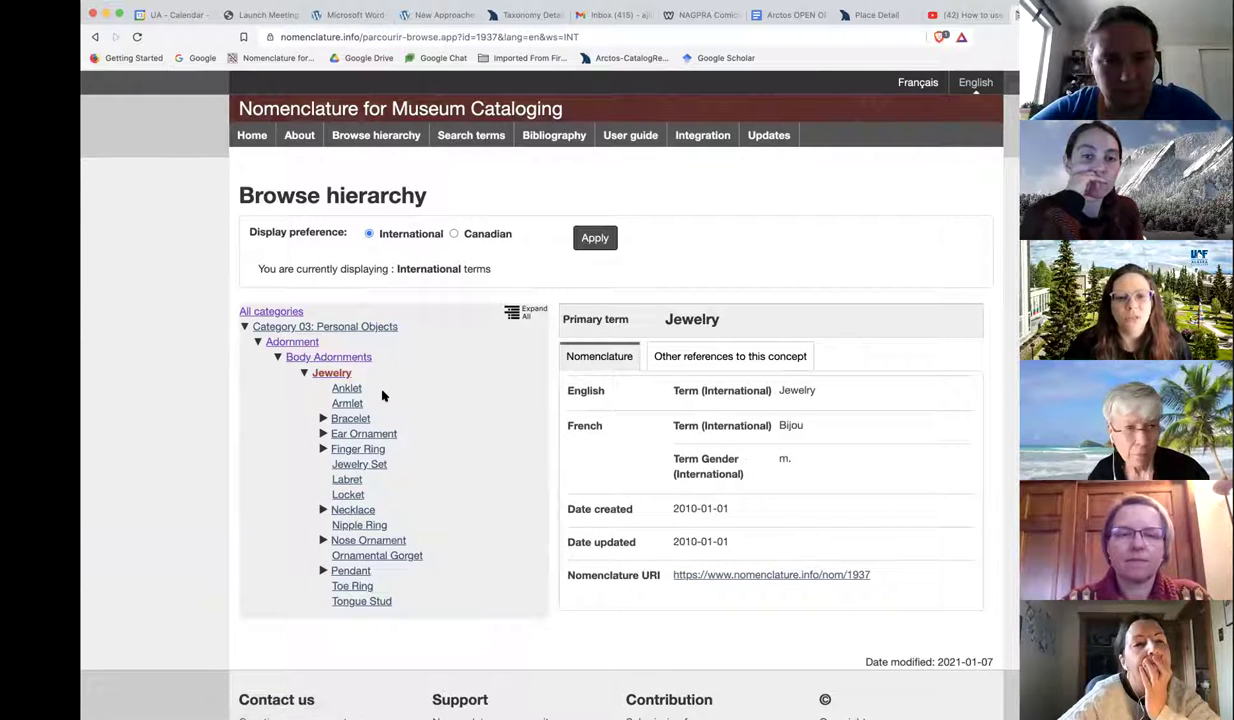
scroll(384, 395, down, 1)
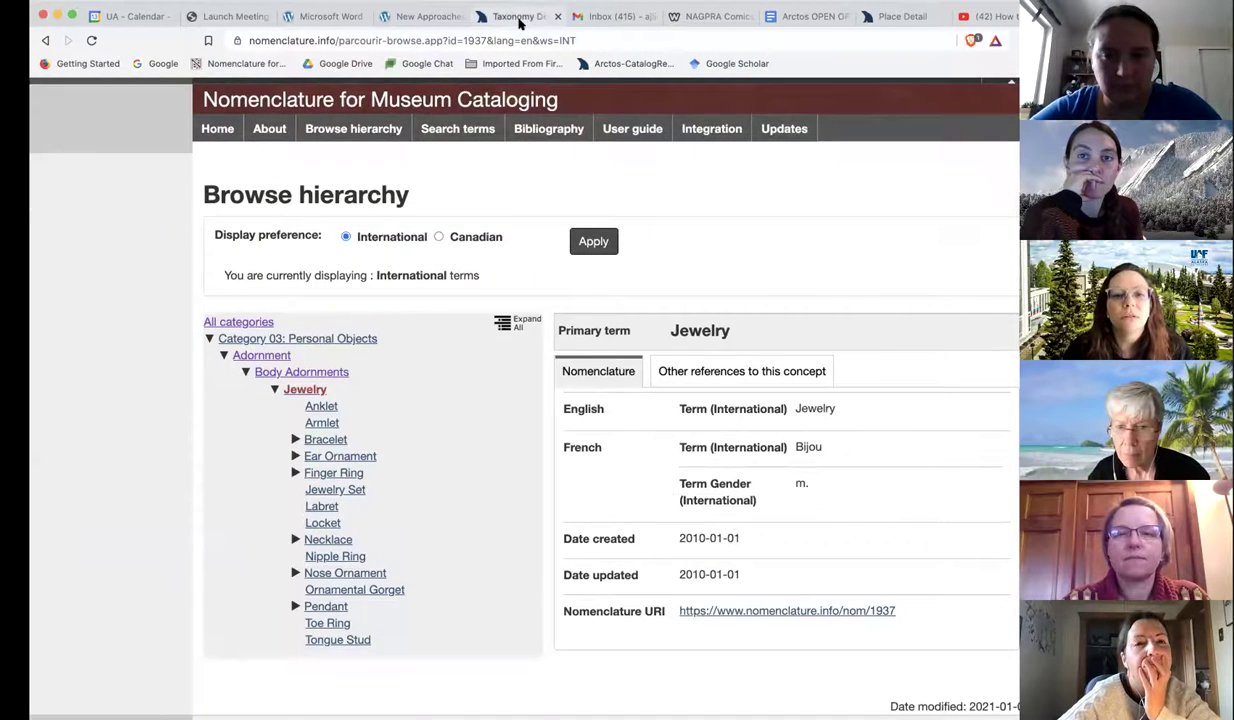
click(522, 14)
scroll(395, 585, down, 10)
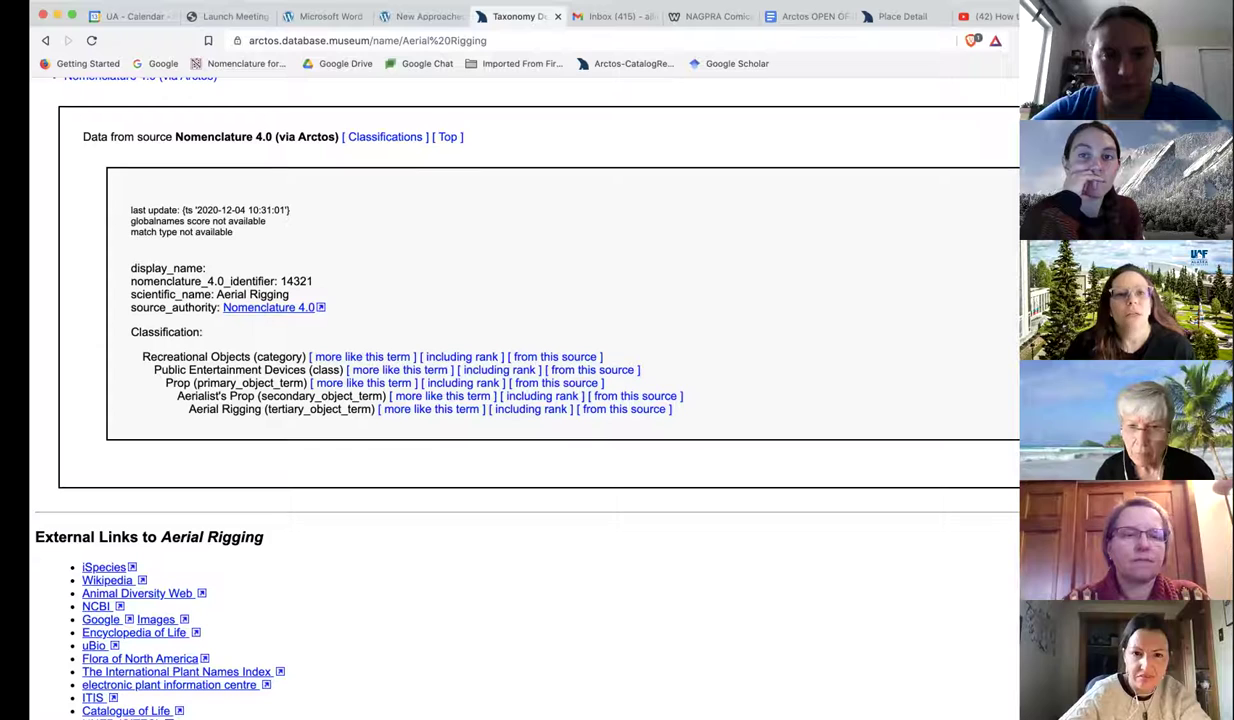
Step: Clear the selection on the Aerial Rigging page and go back to the Nomenclature Jewelry hierarchy
drag(40, 110, 45, 100)
click(372, 413)
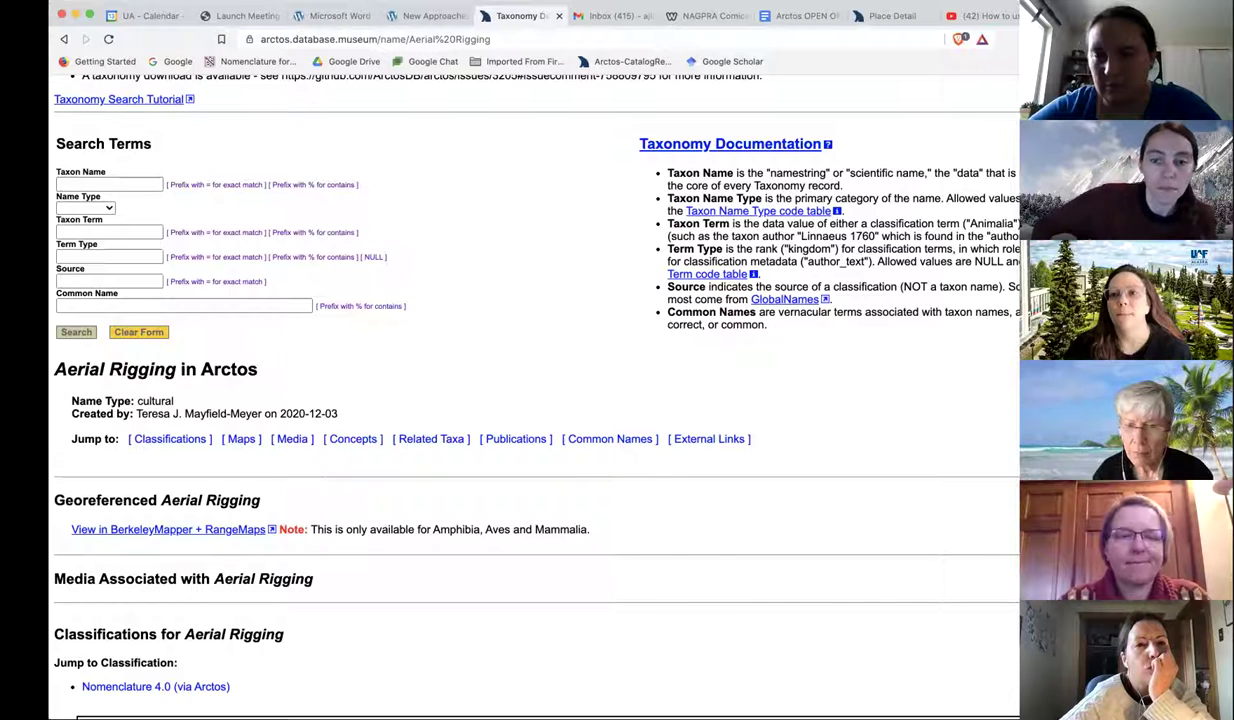
click(430, 15)
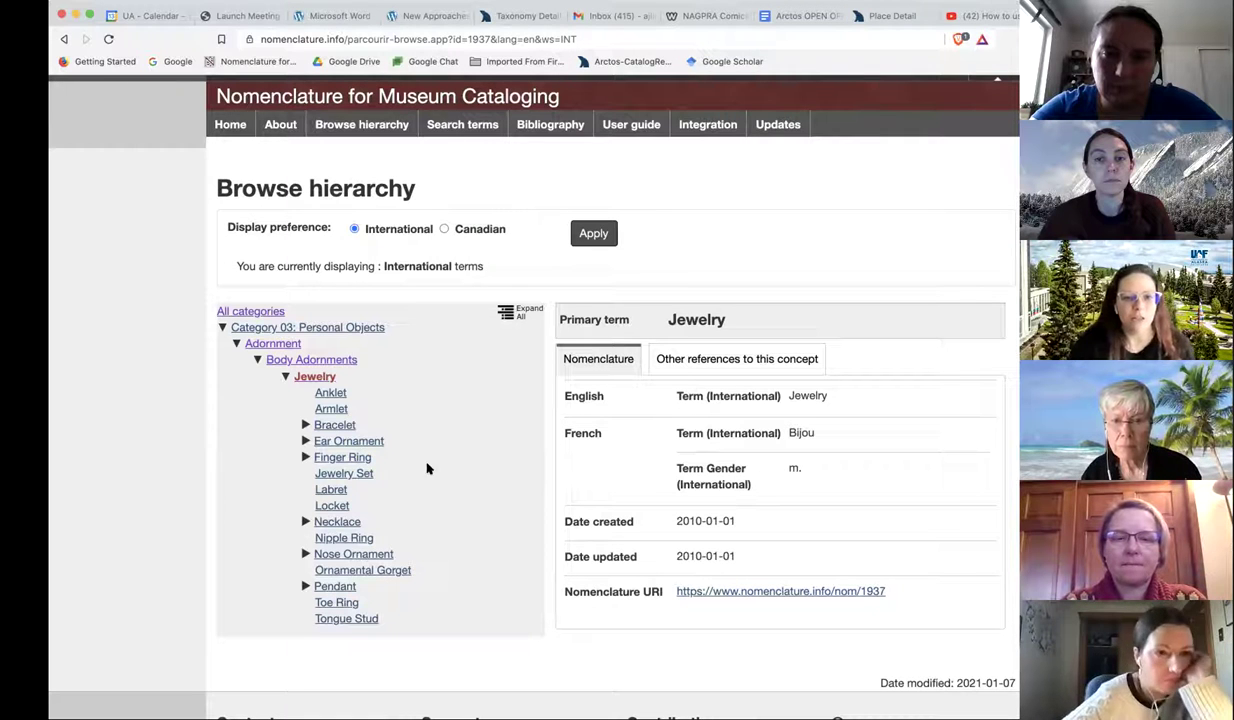
Step: Jump between the Aerial Rigging record's top, classifications and Nomenclature 4.0 sections
click(504, 17)
scroll(432, 400, down, 5)
scroll(432, 400, down, 1)
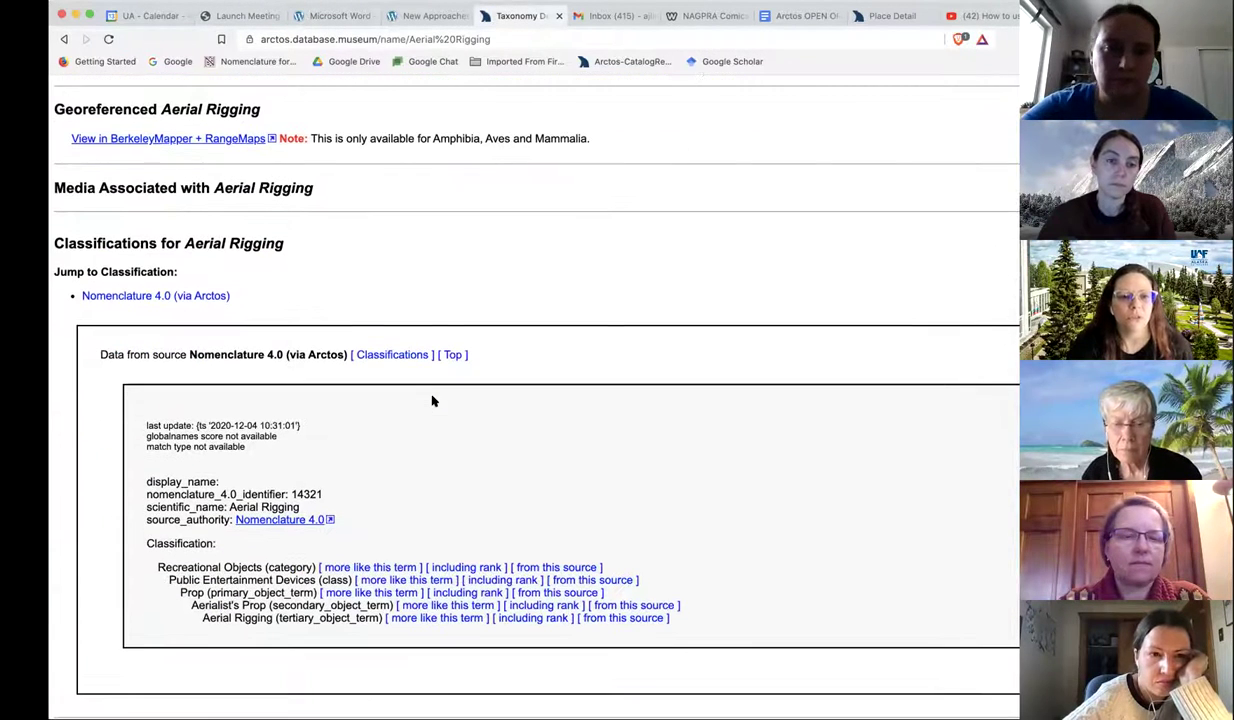
click(115, 296)
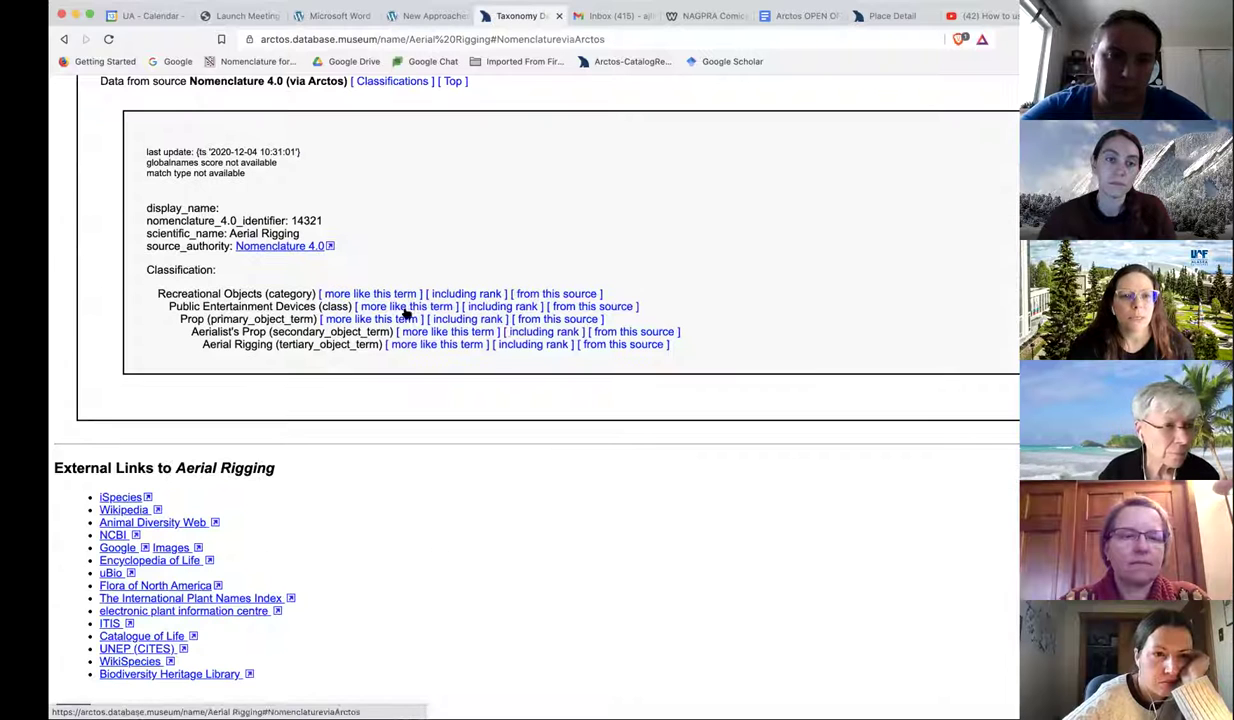
scroll(884, 187, up, 3)
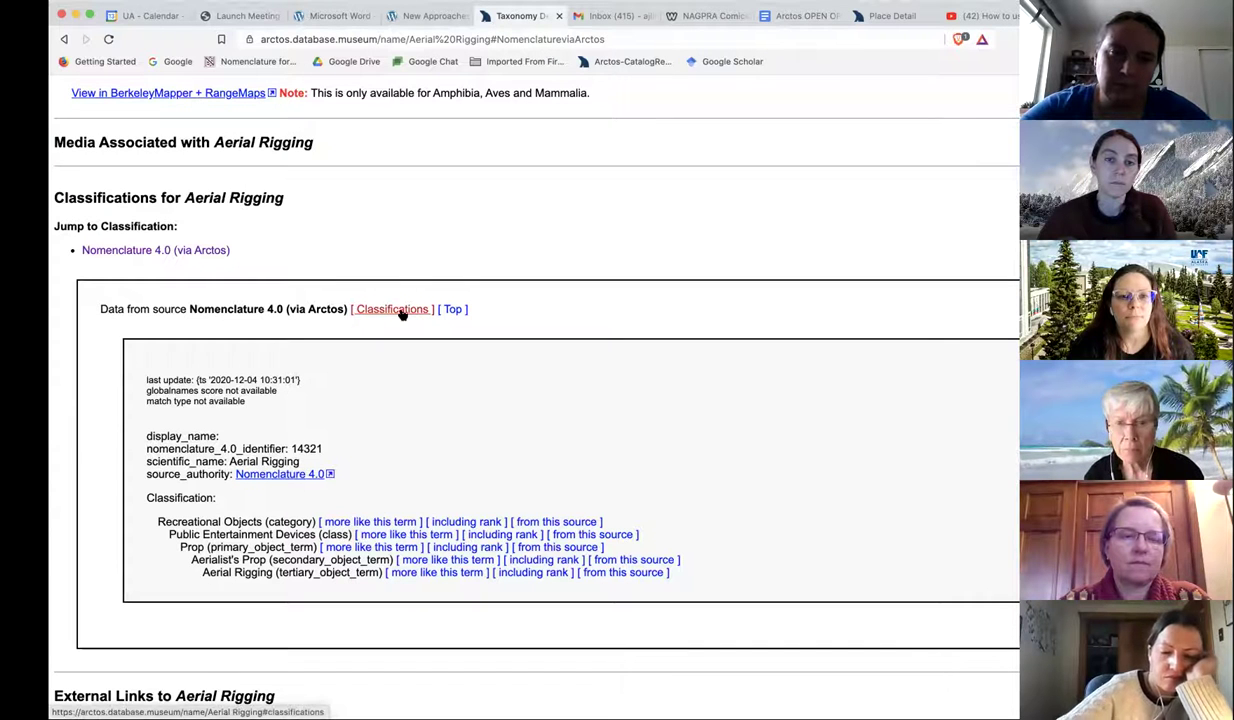
click(453, 309)
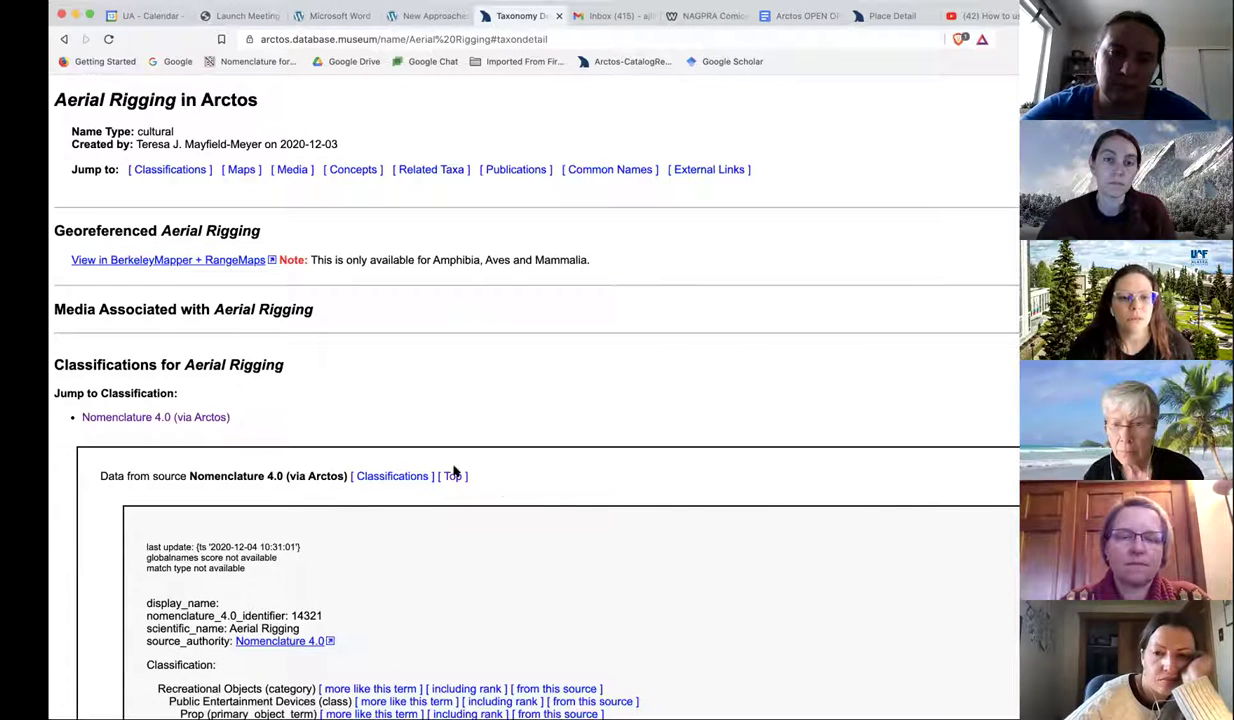
click(390, 476)
scroll(432, 523, down, 2)
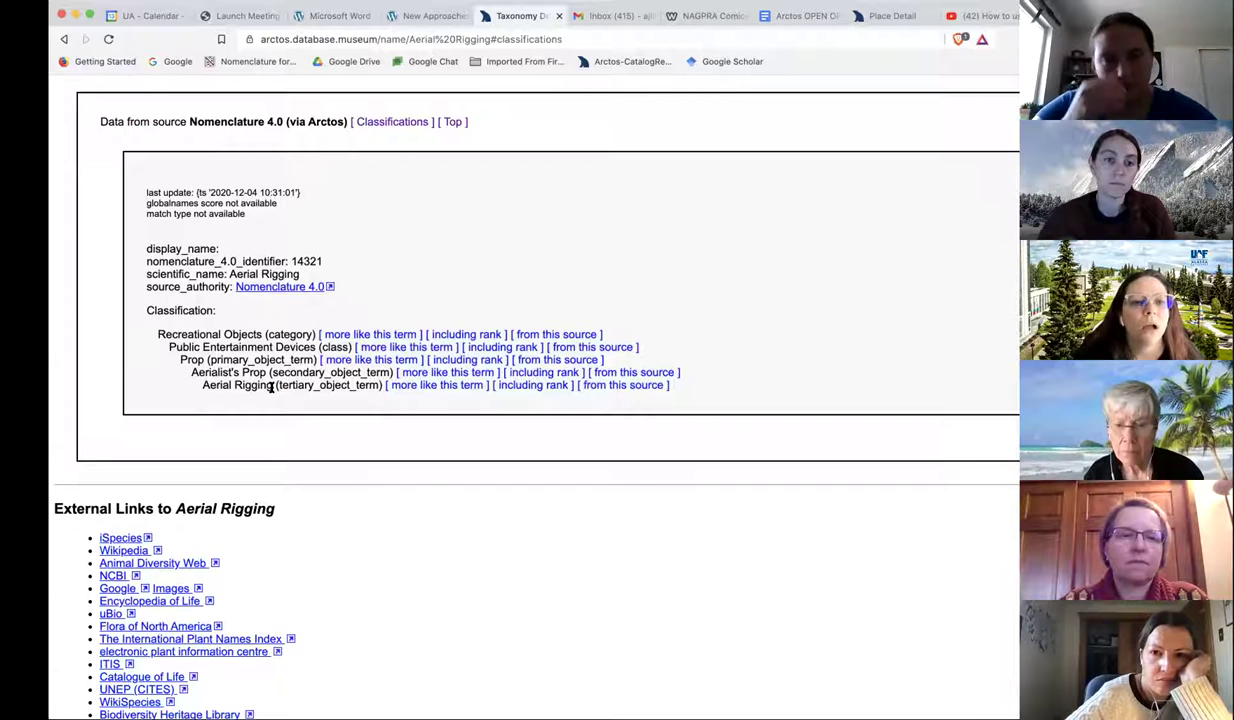
scroll(277, 427, up, 5)
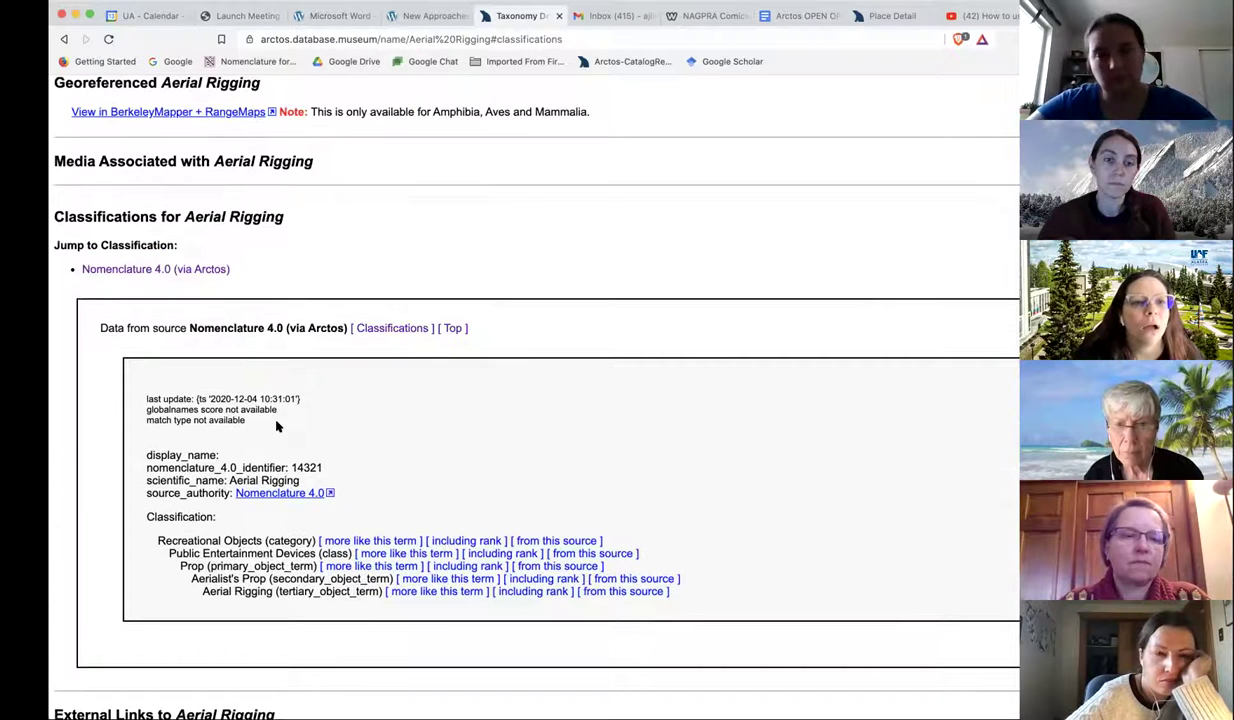
click(206, 268)
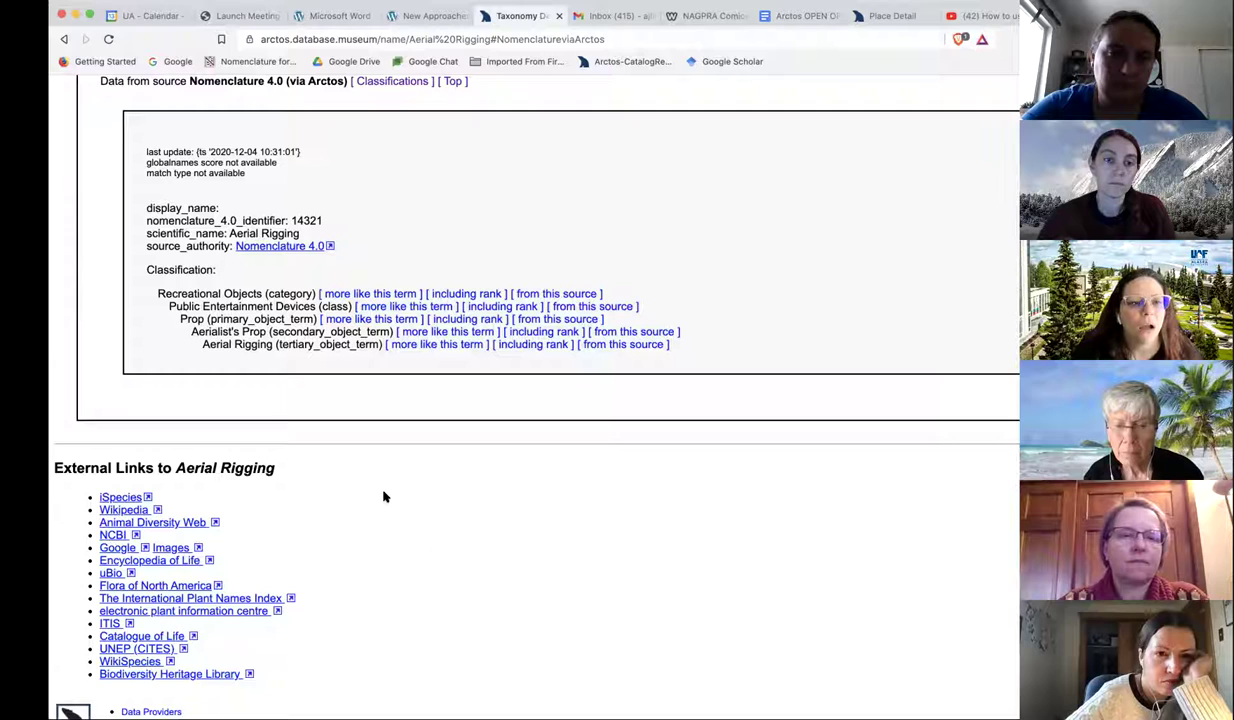
scroll(375, 485, up, 1)
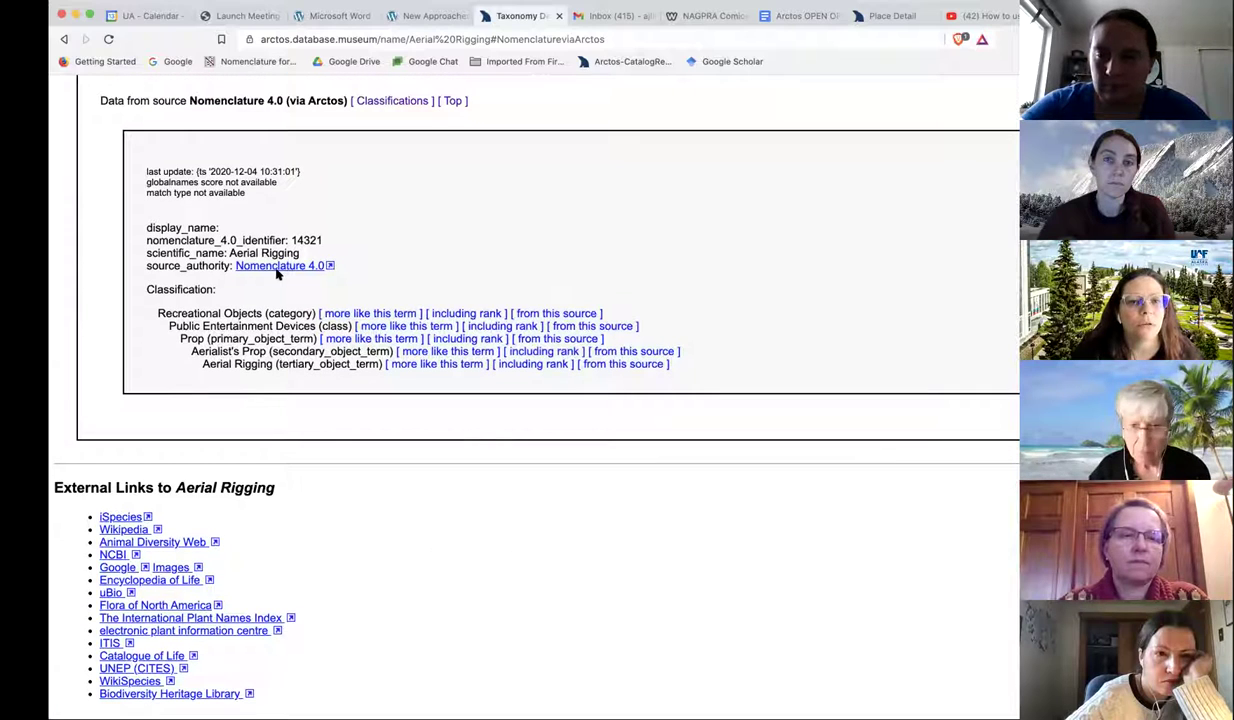
scroll(416, 281, up, 20)
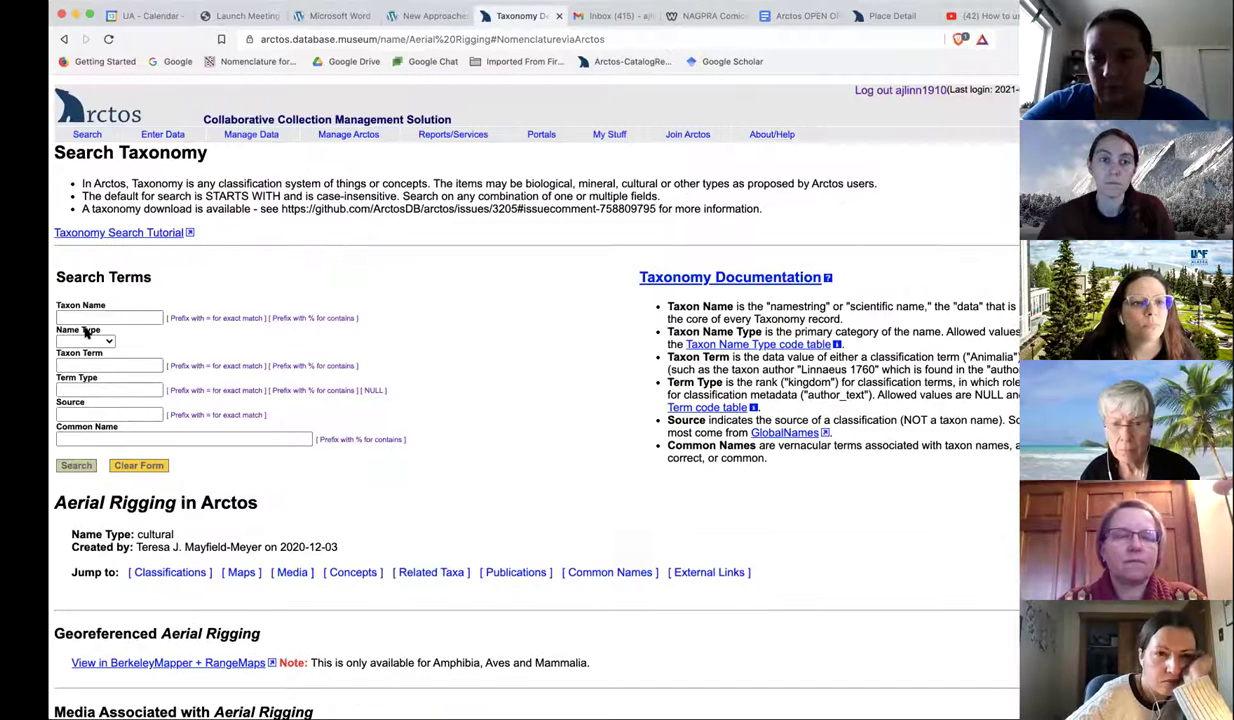
Step: Search taxonomy for cultural names, returning 1,000 taxa, then bring up the Place Detail page
click(90, 338)
click(82, 358)
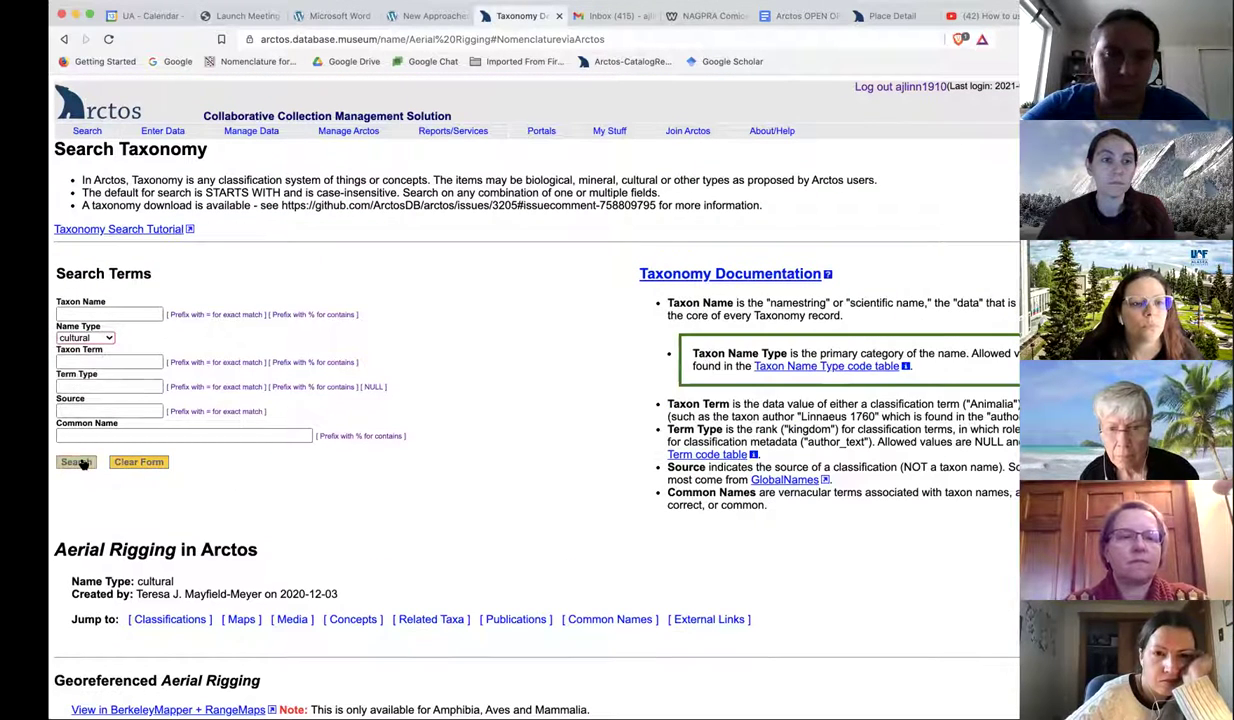
click(76, 462)
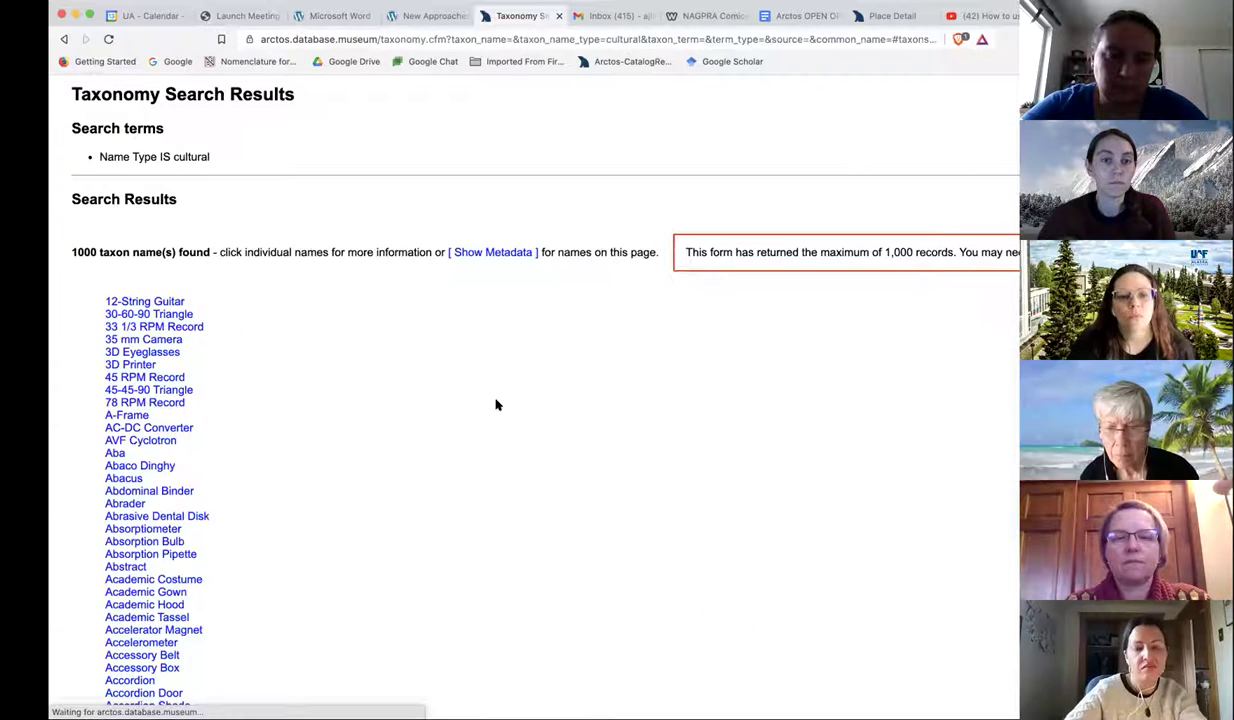
scroll(494, 470, down, 3)
scroll(494, 470, up, 3)
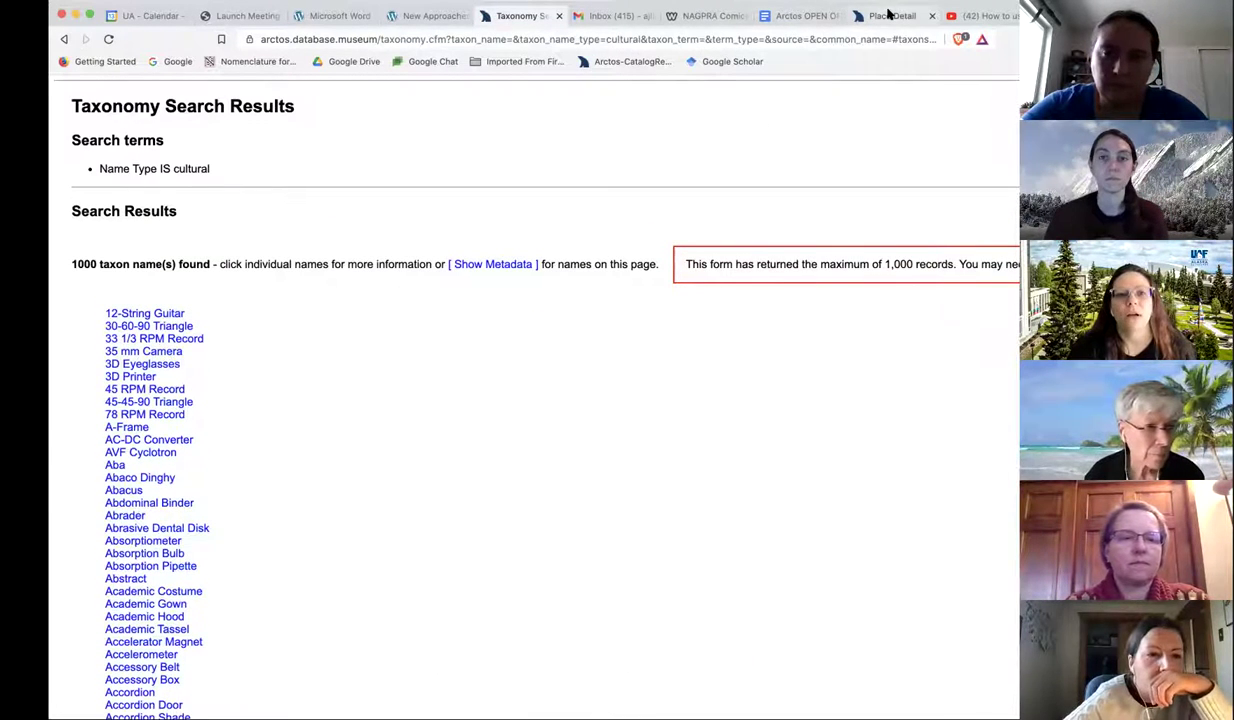
key(ctrl+Tab)
key(ctrl+Tab)
key(ctrl+Tab)
key(ctrl+Tab)
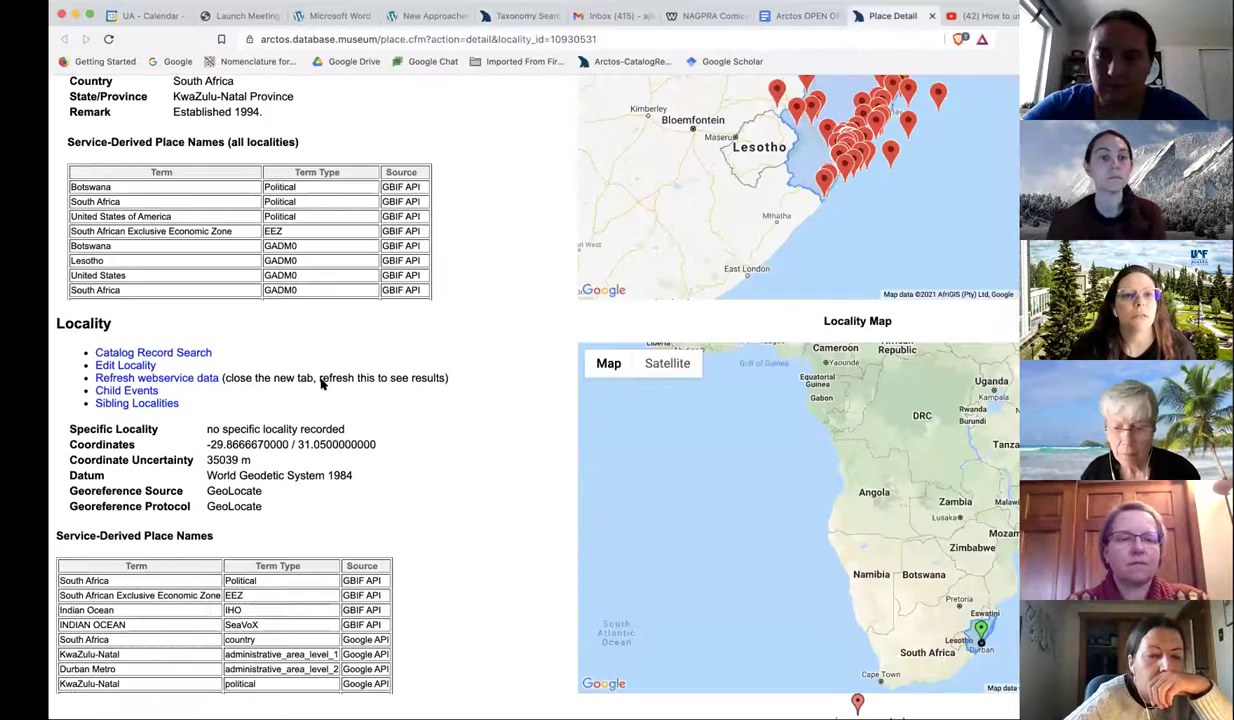
scroll(120, 190, up, 5)
Step: Find catalog record UAM:EH:0656-0001, Steering Wheel "Alice", and open its identification editor
click(92, 145)
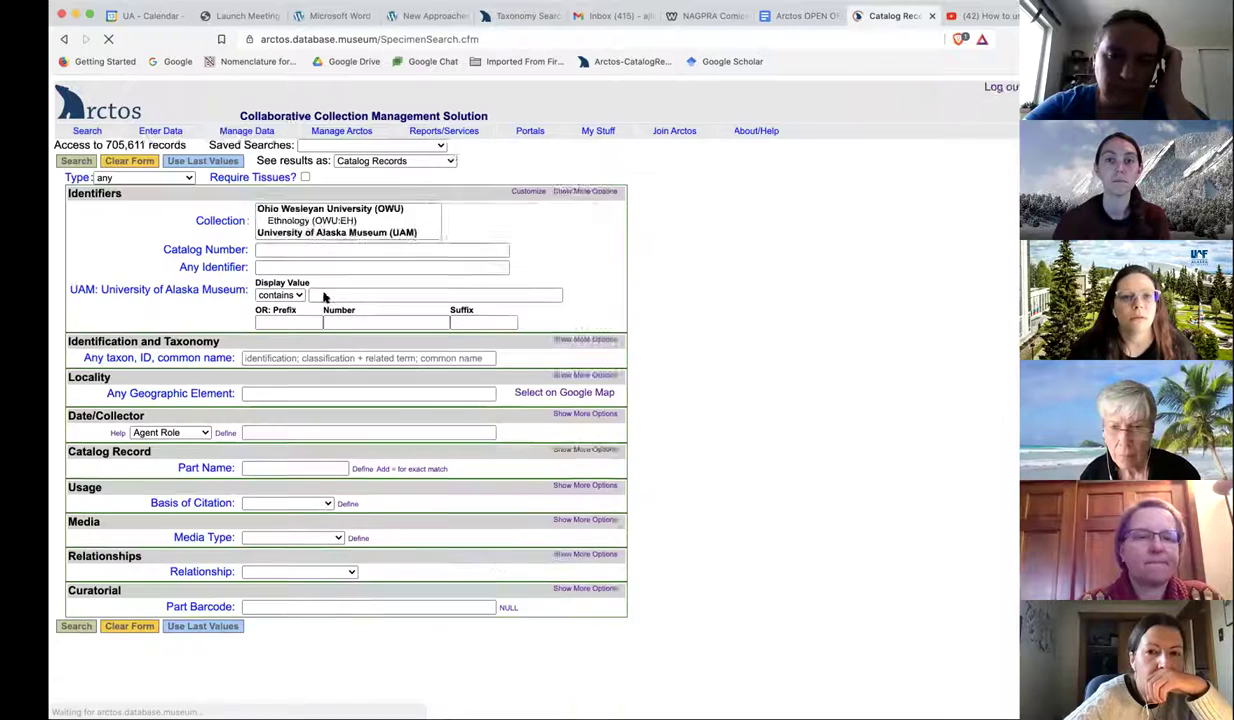
click(288, 240)
click(287, 341)
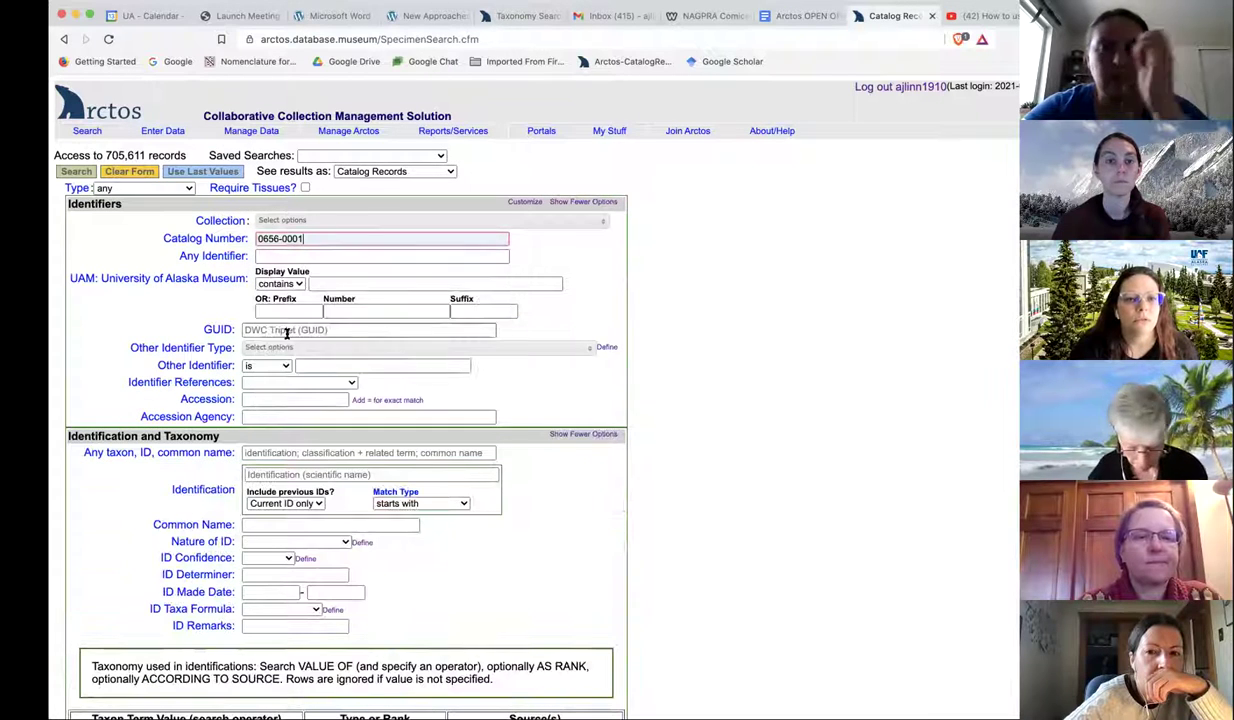
click(78, 171)
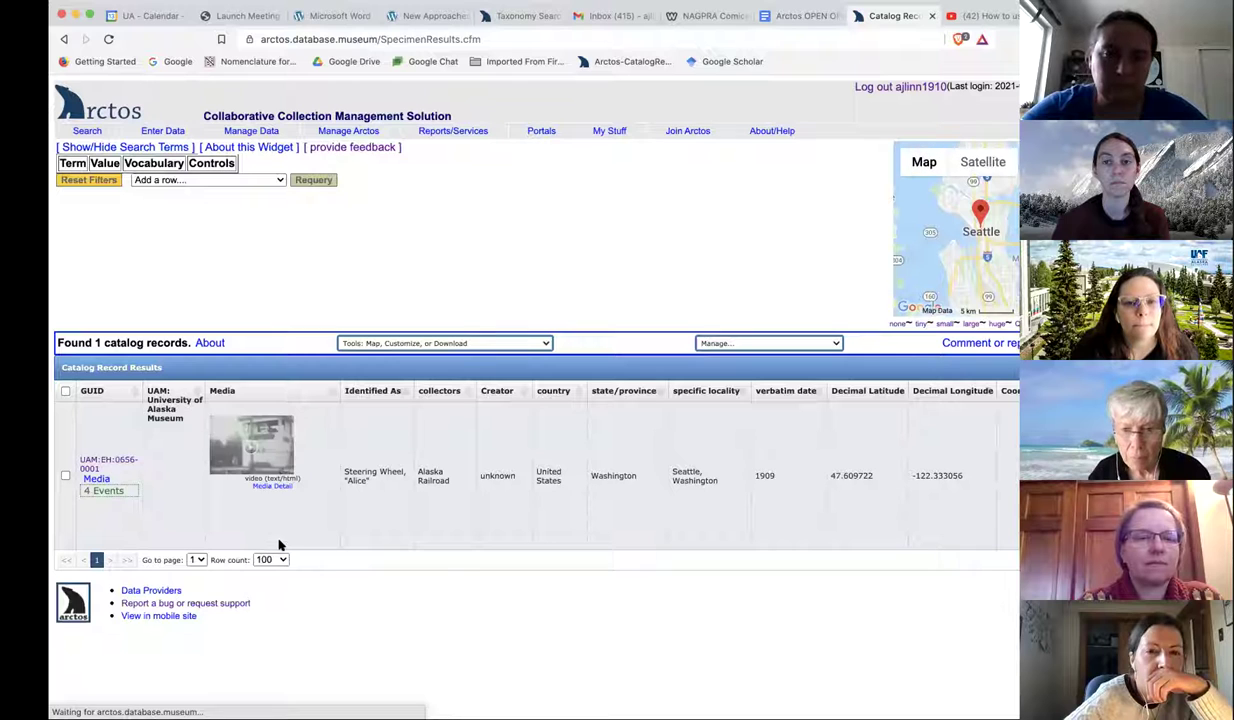
click(112, 462)
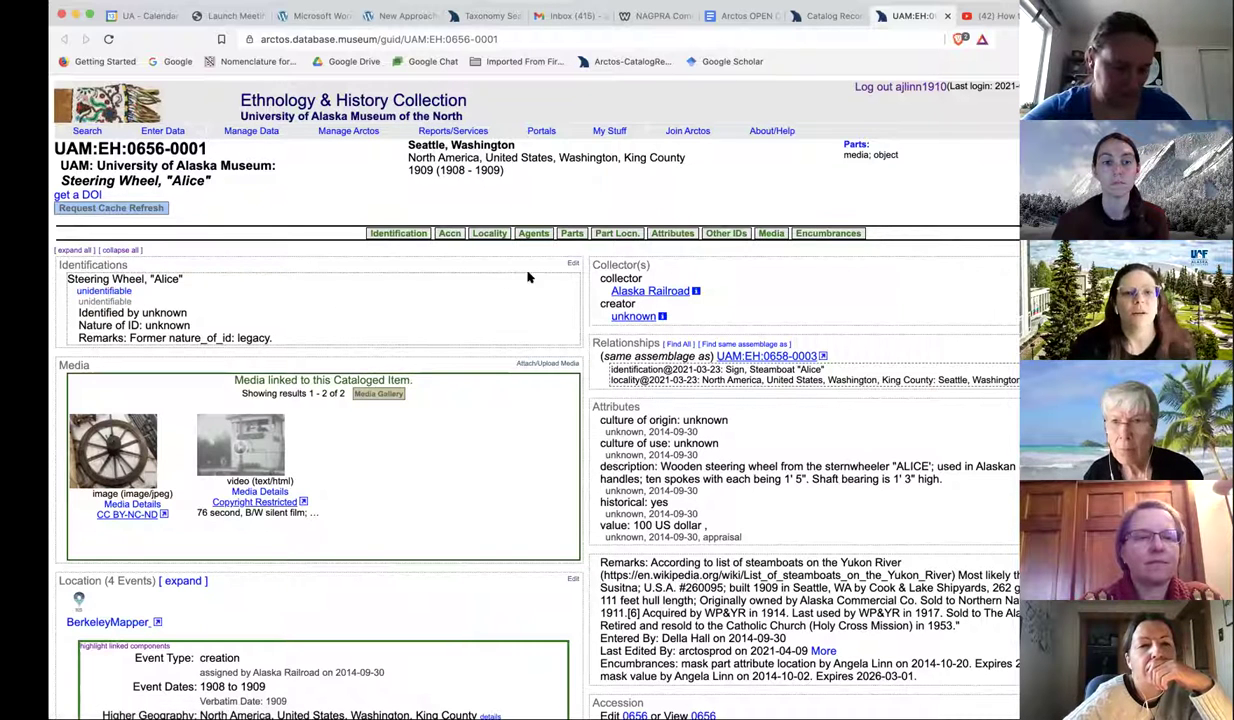
click(572, 265)
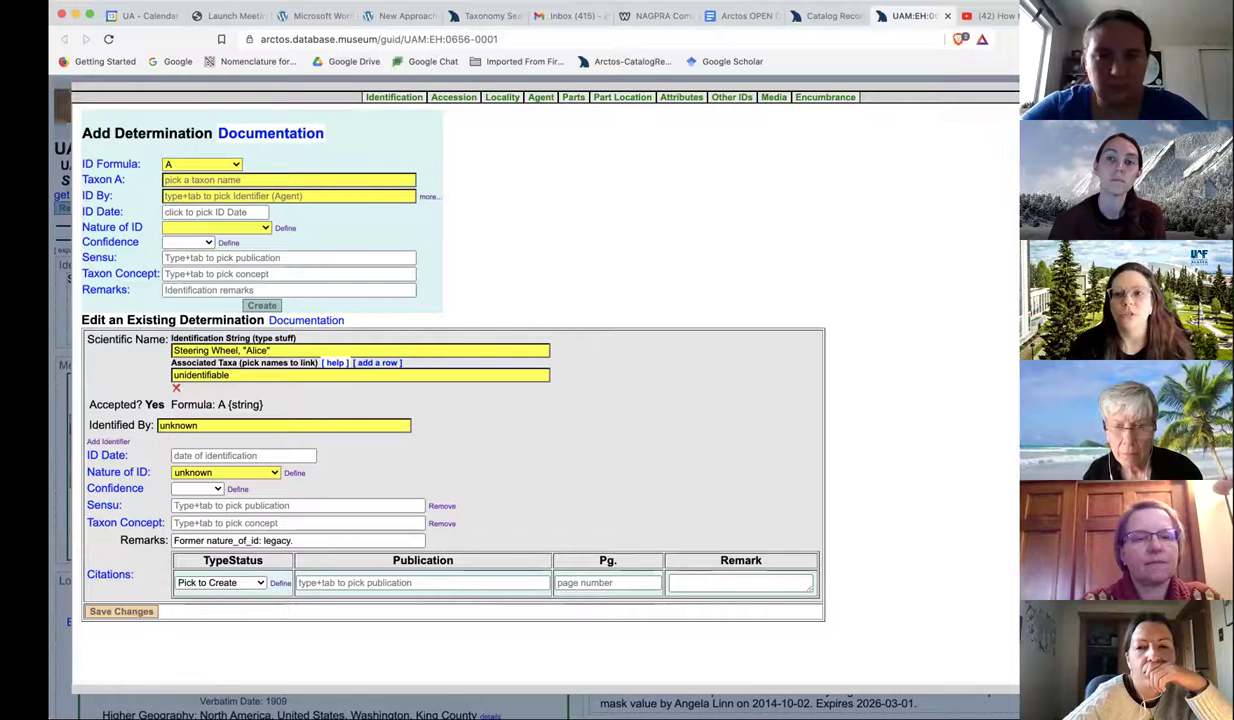
Step: Go to the term search in Nomenclature for Museum Cataloging
key(ctrl+Tab)
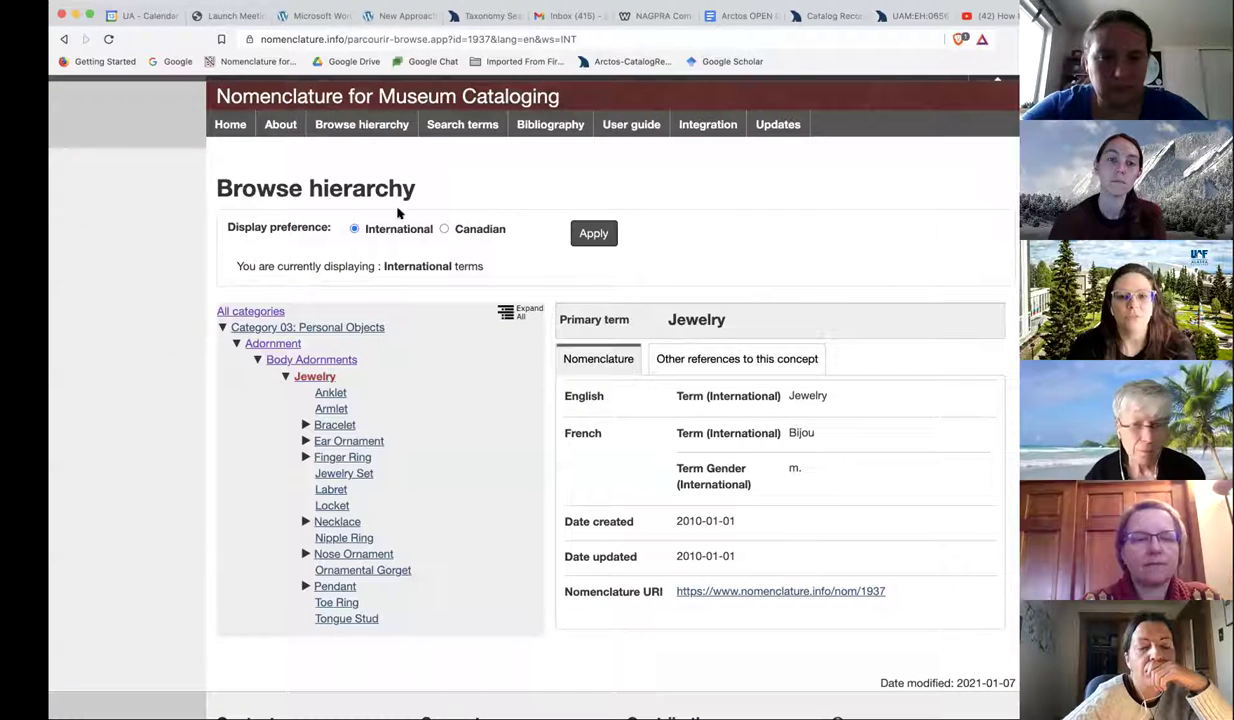
click(343, 128)
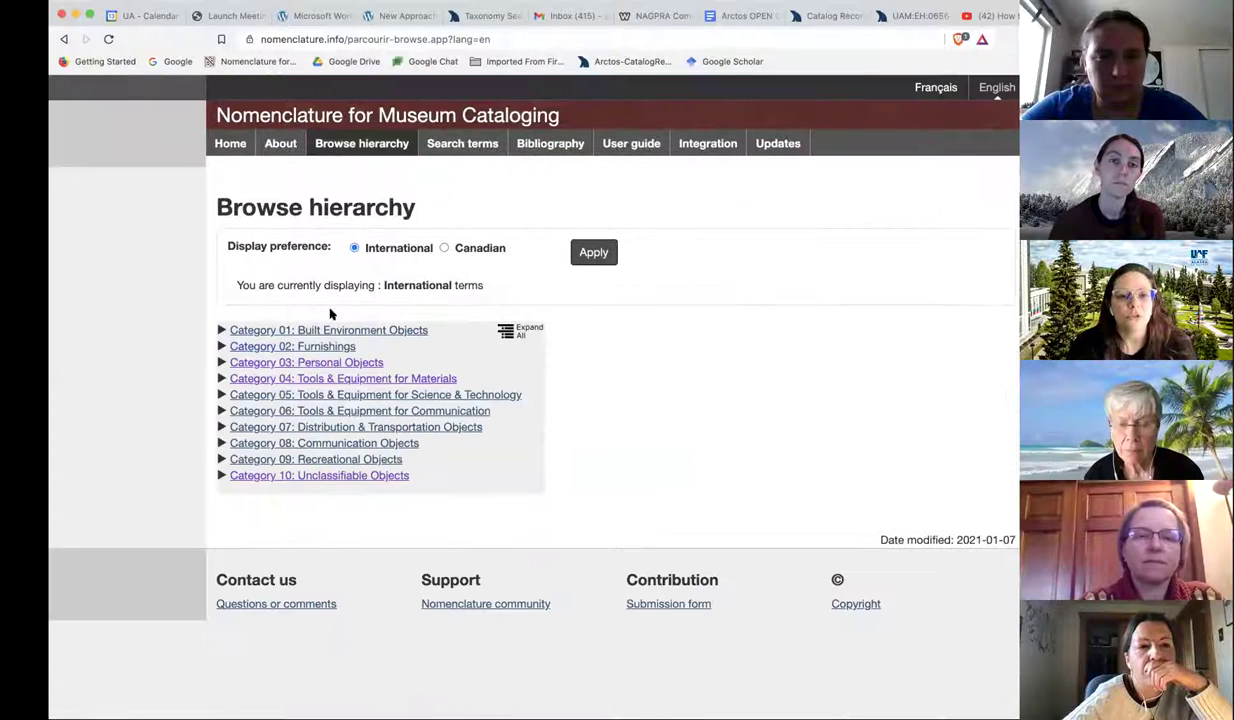
click(450, 144)
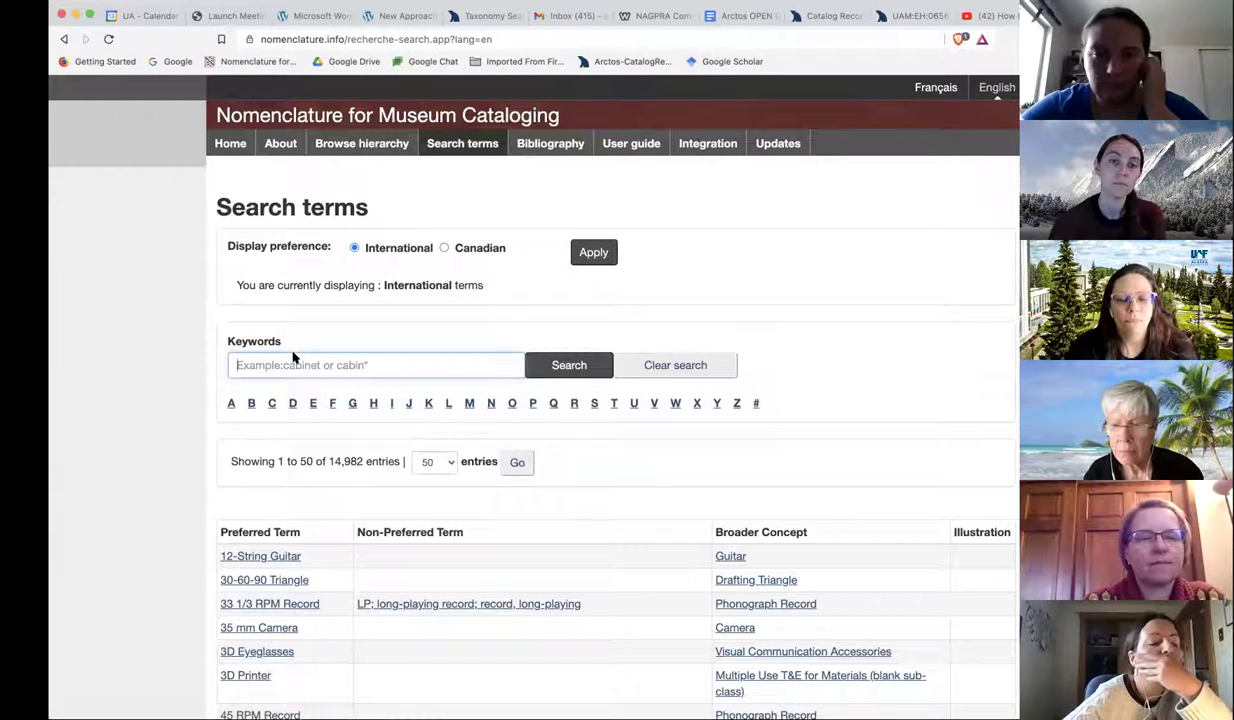
Step: Search Nomenclature terms for 'wheel' and open the Ship's Wheel term page
click(295, 355)
text(wheel)
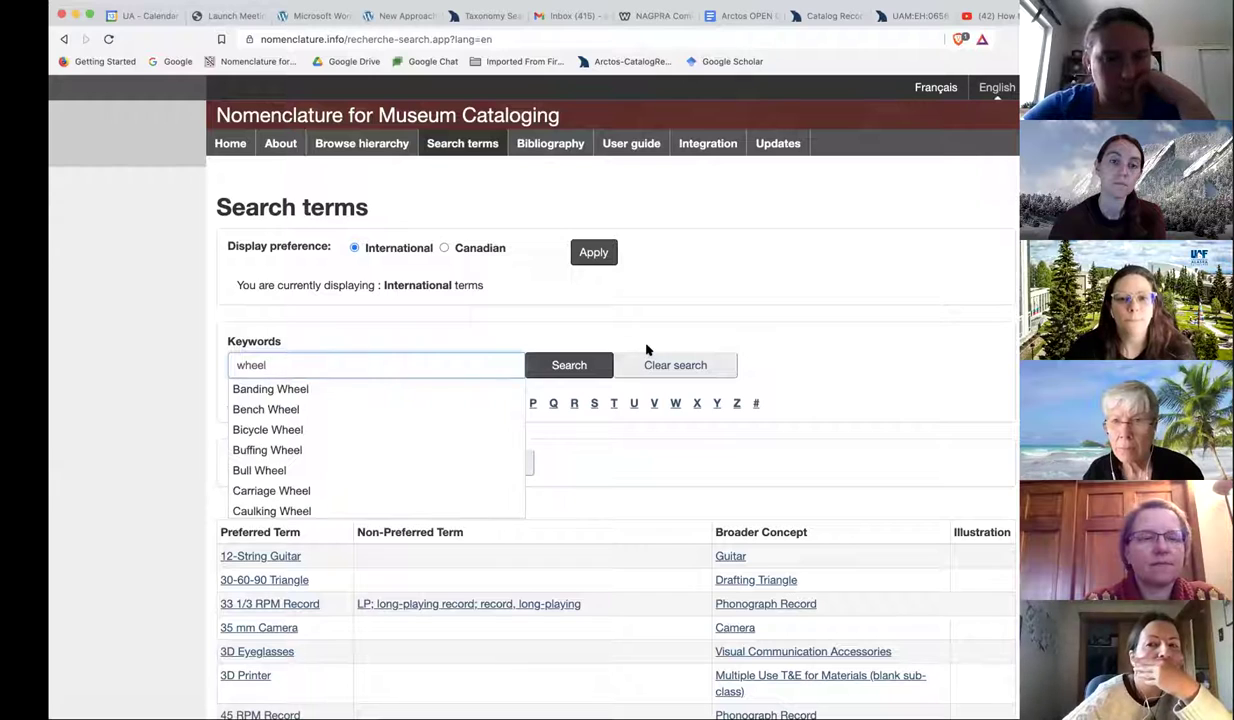
click(562, 366)
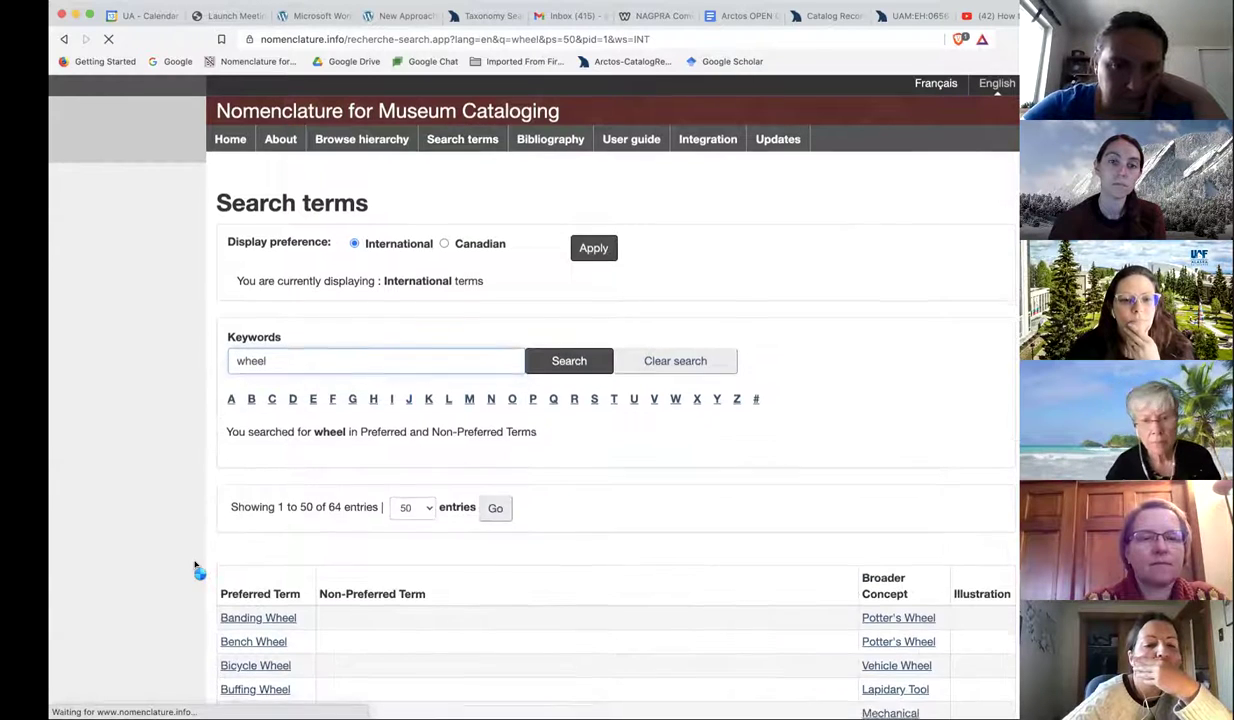
scroll(198, 568, down, 3)
scroll(305, 474, down, 6)
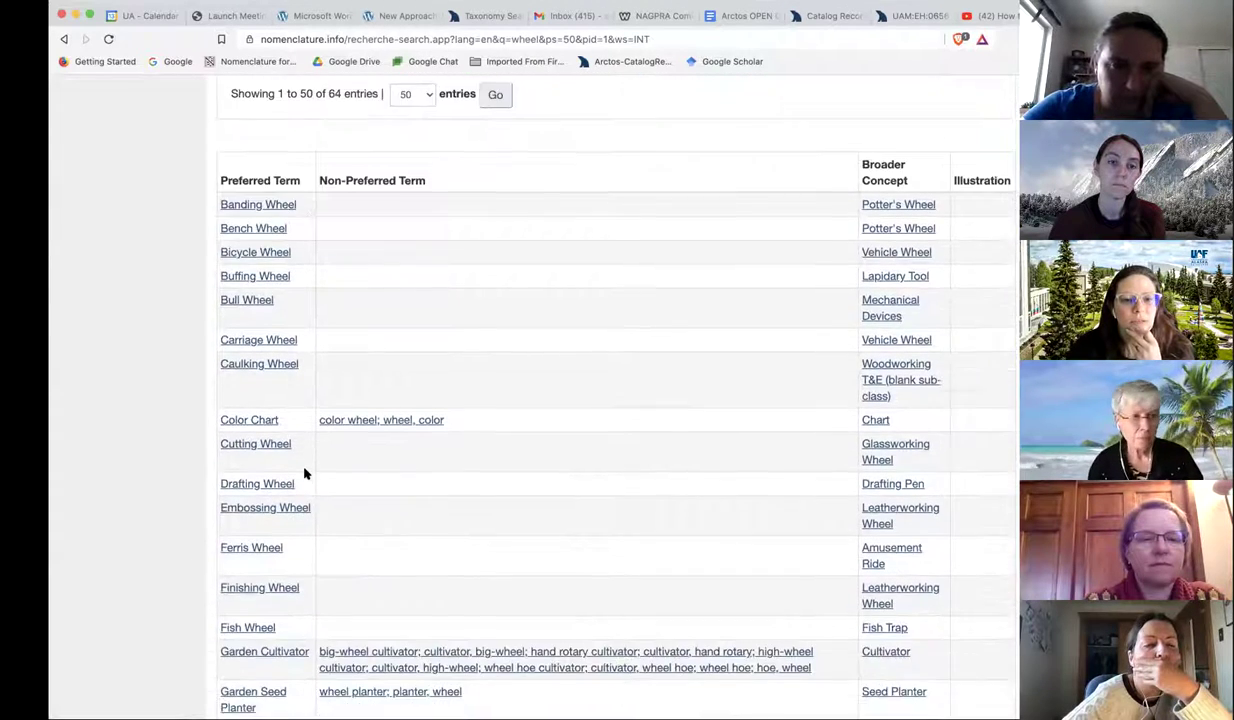
scroll(305, 474, down, 9)
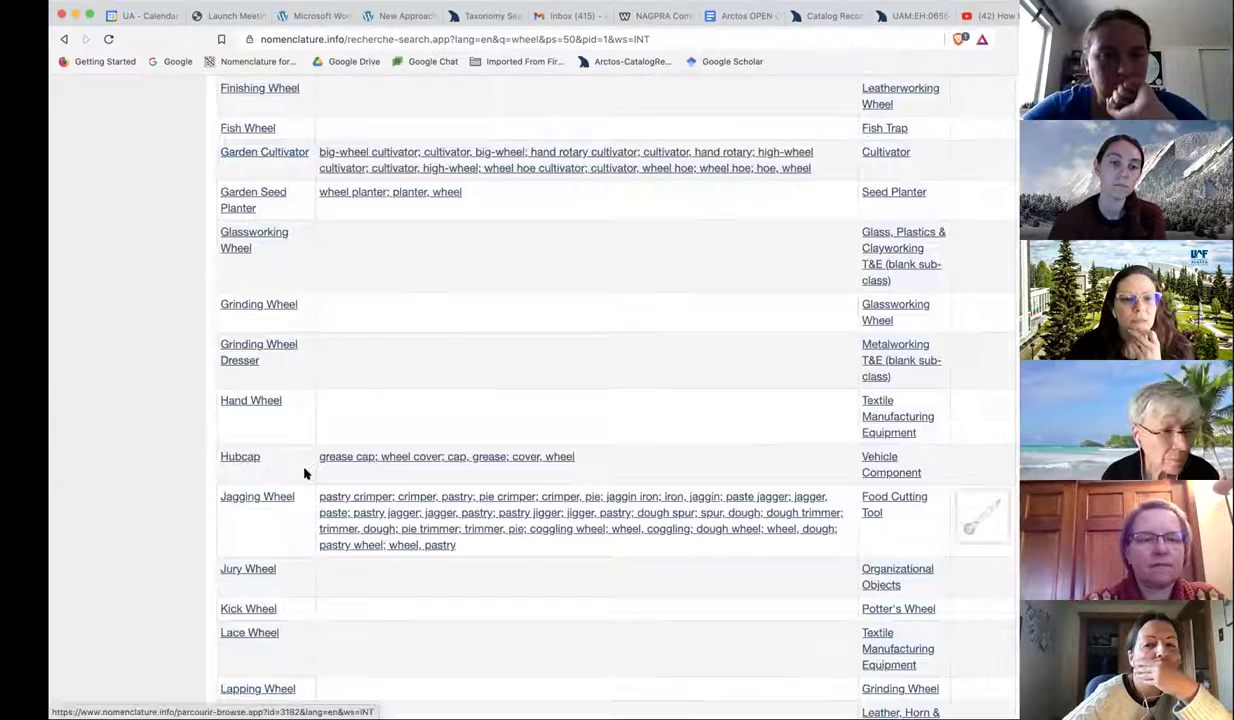
scroll(305, 474, down, 9)
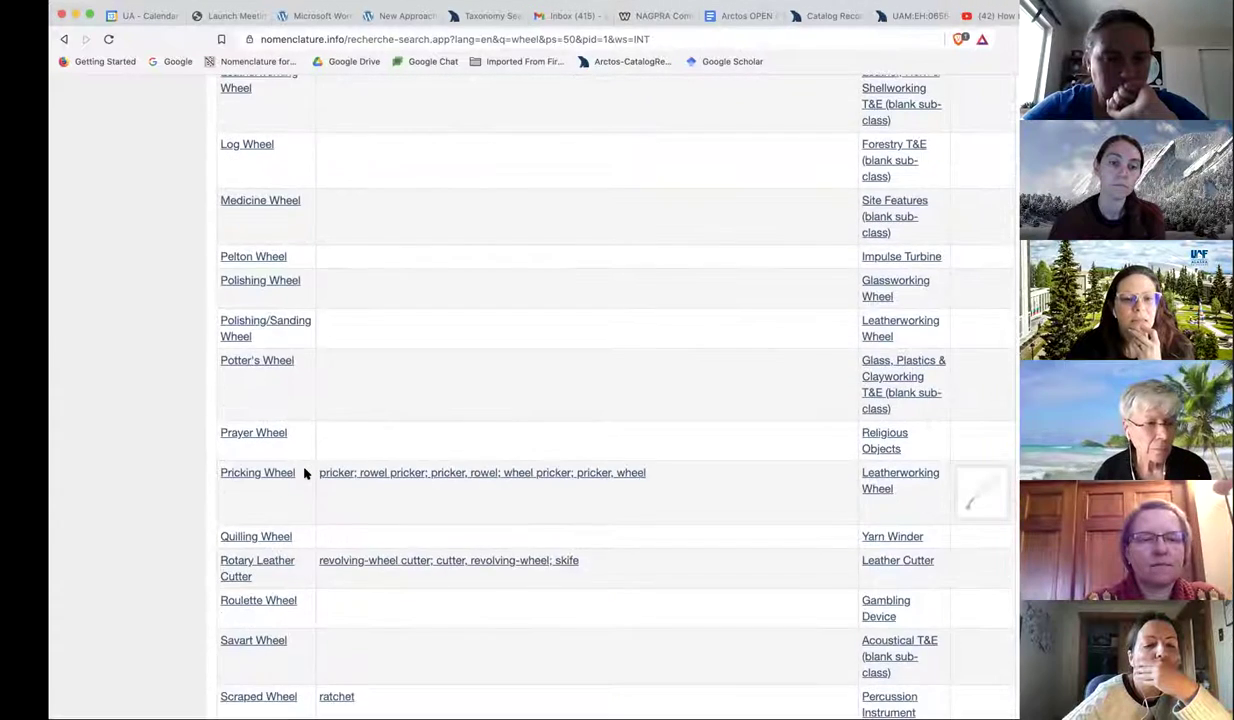
scroll(305, 474, down, 1)
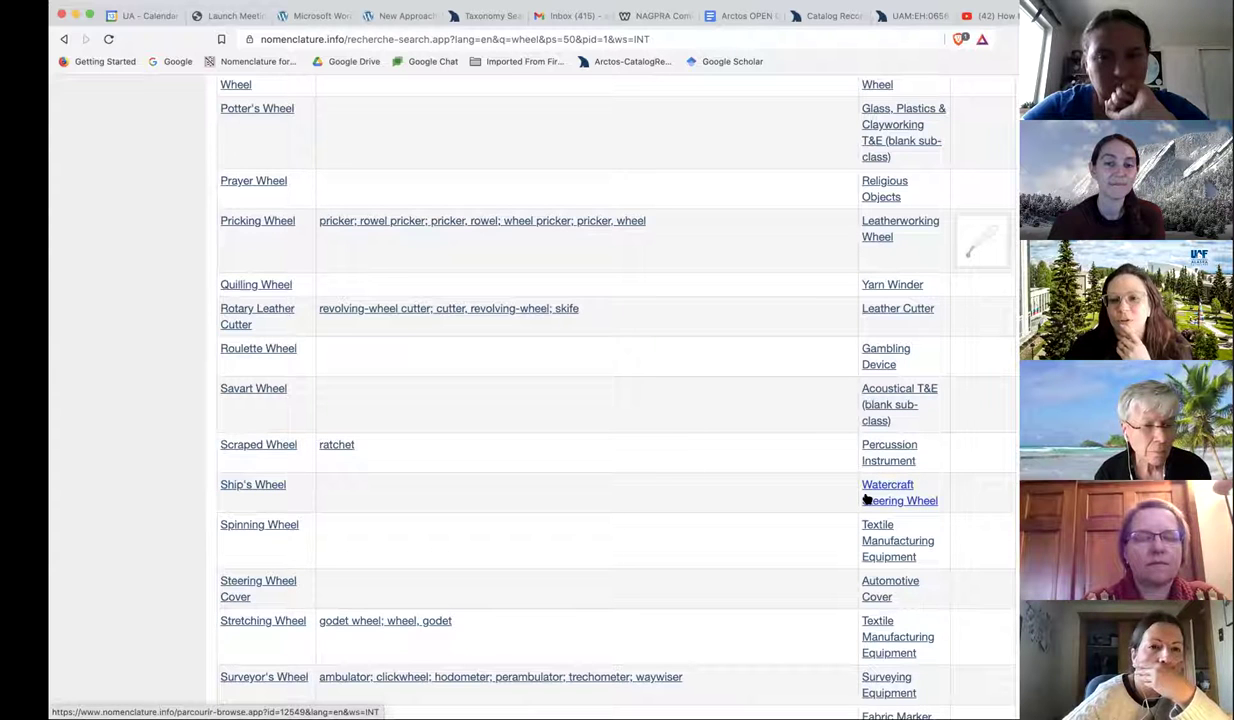
click(268, 486)
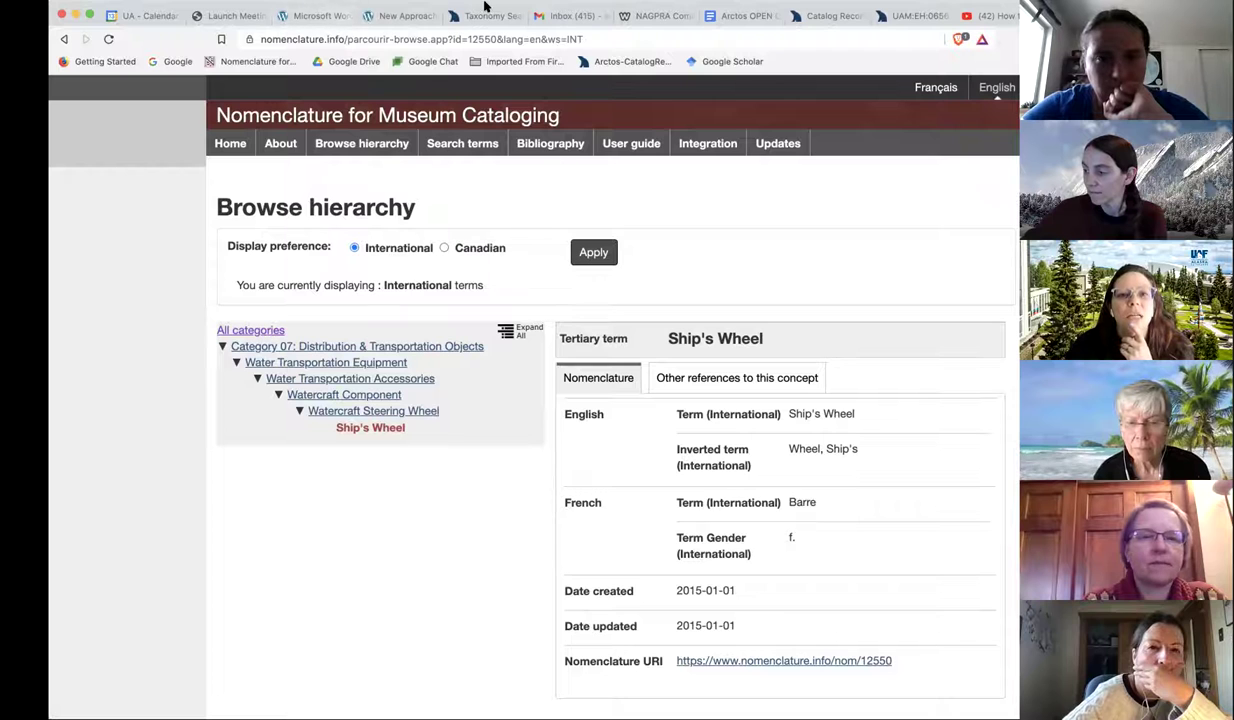
Step: Replace 'unidentifiable' with Ship's Wheel as the steering wheel determination's associated taxon
click(911, 15)
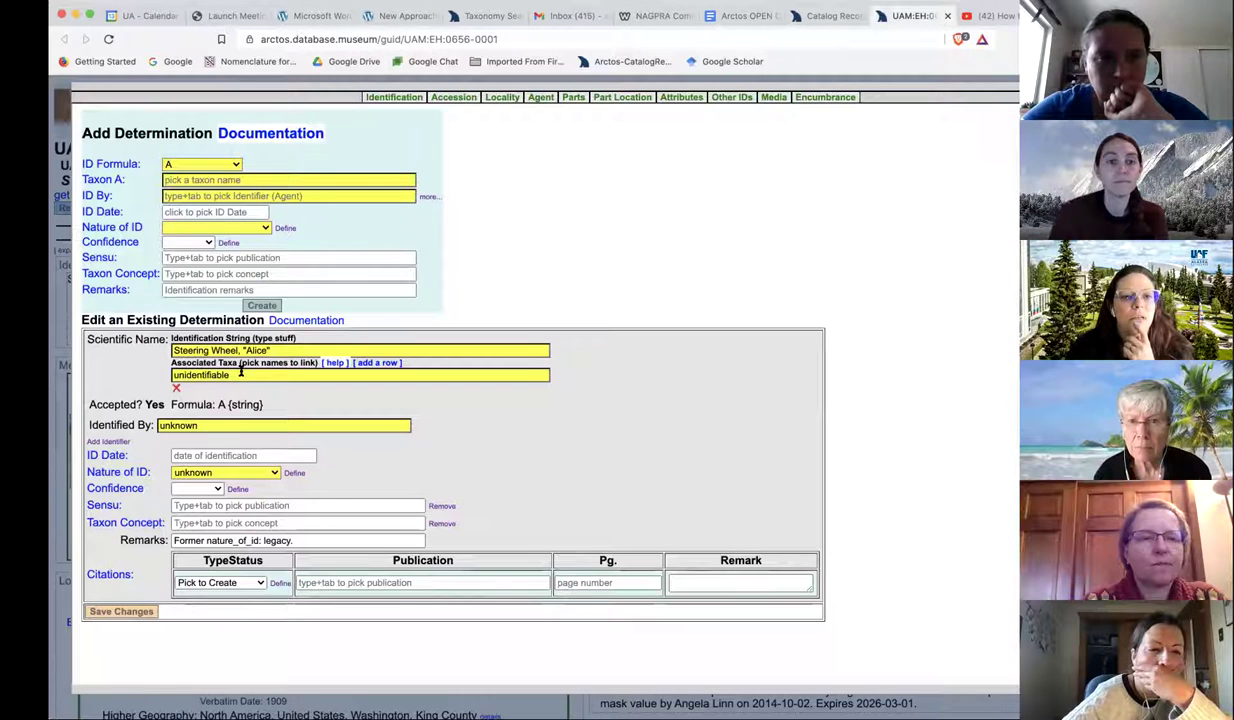
text(Ship)
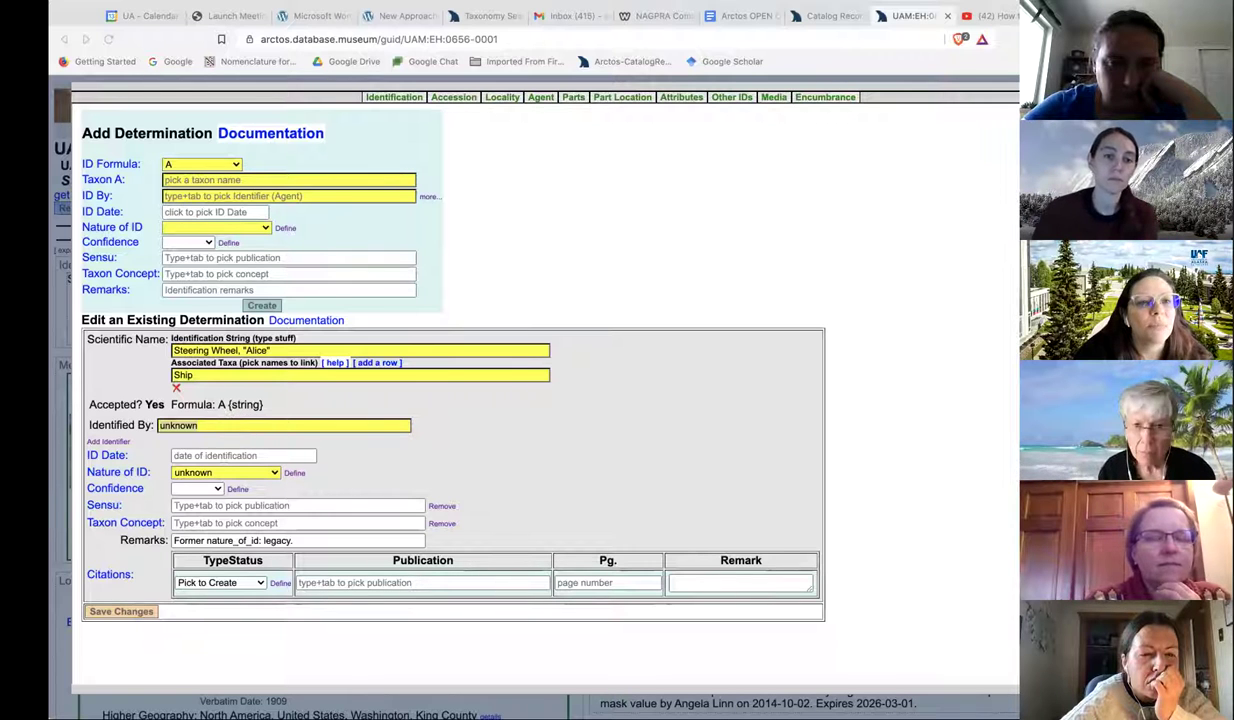
click(410, 346)
click(265, 372)
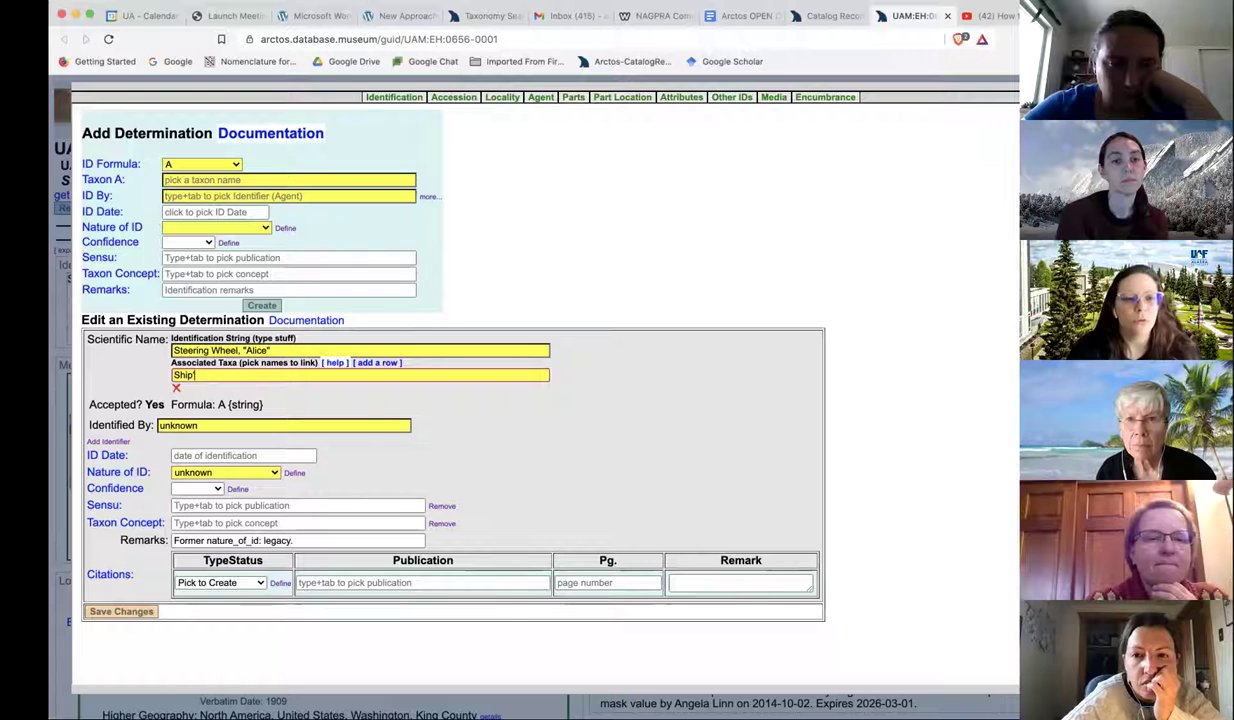
text(l)
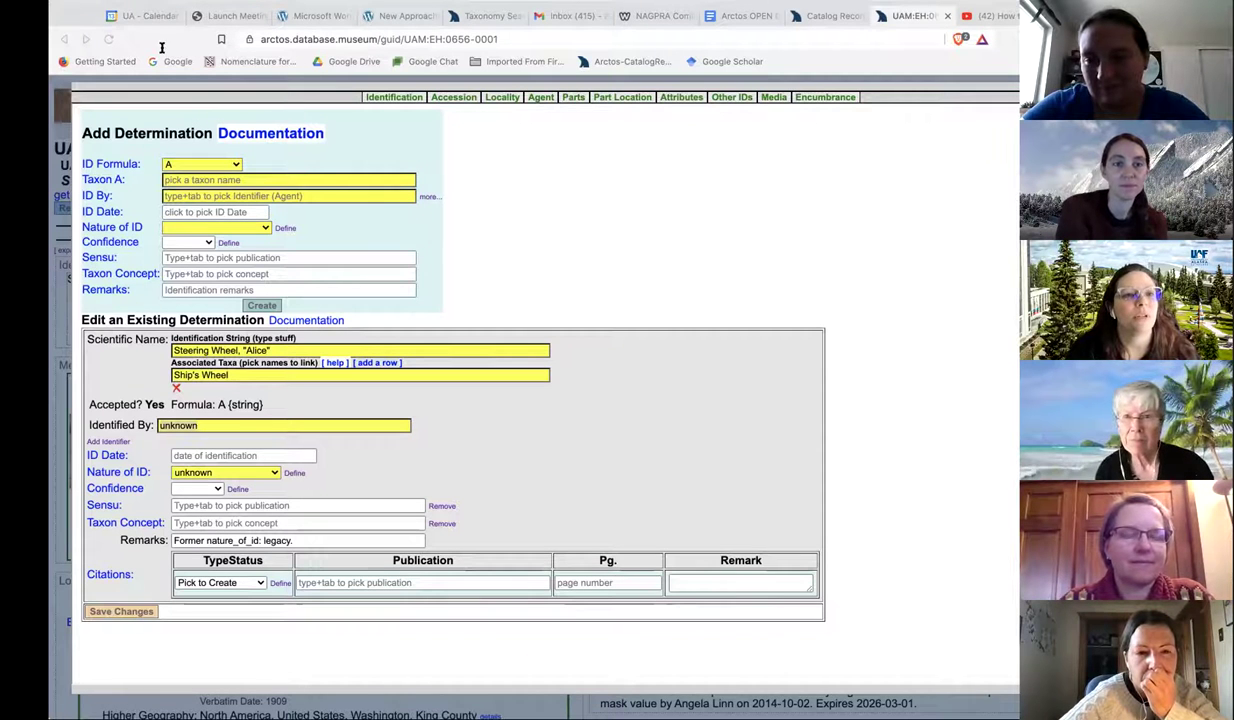
click(238, 373)
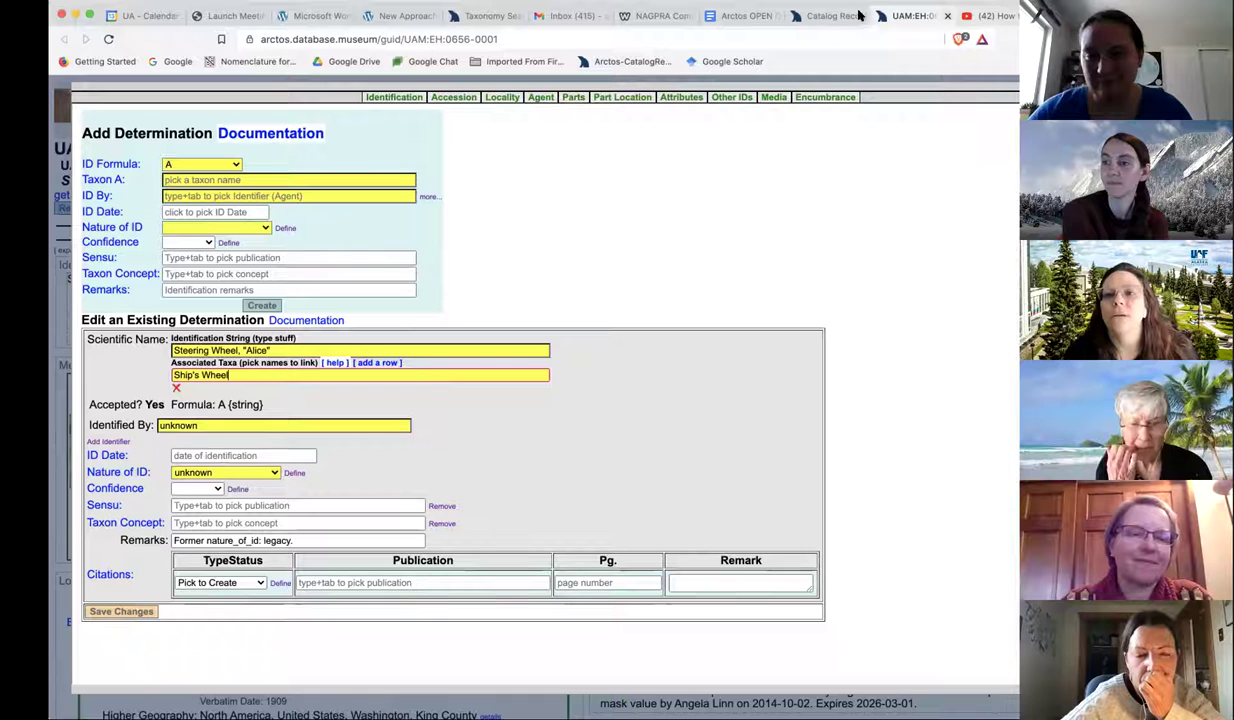
key(ctrl+Tab)
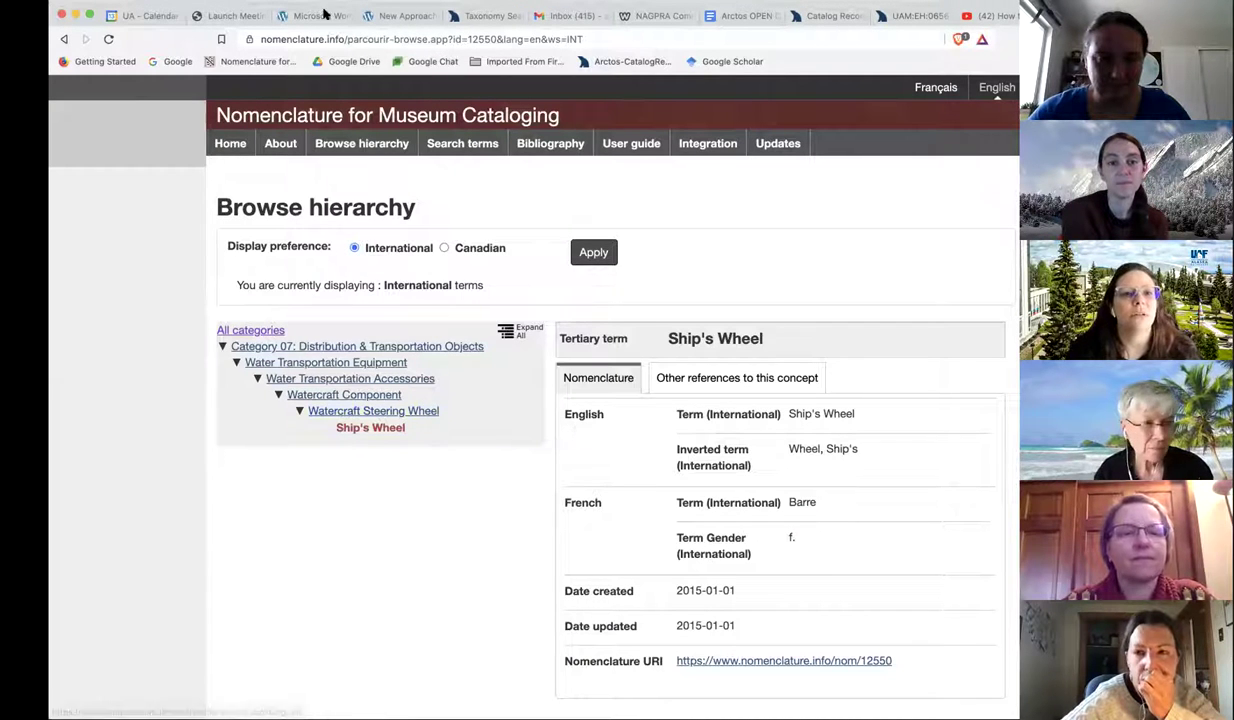
Step: Replace the determination's associated taxon with Watercraft Steering Wheel
click(484, 16)
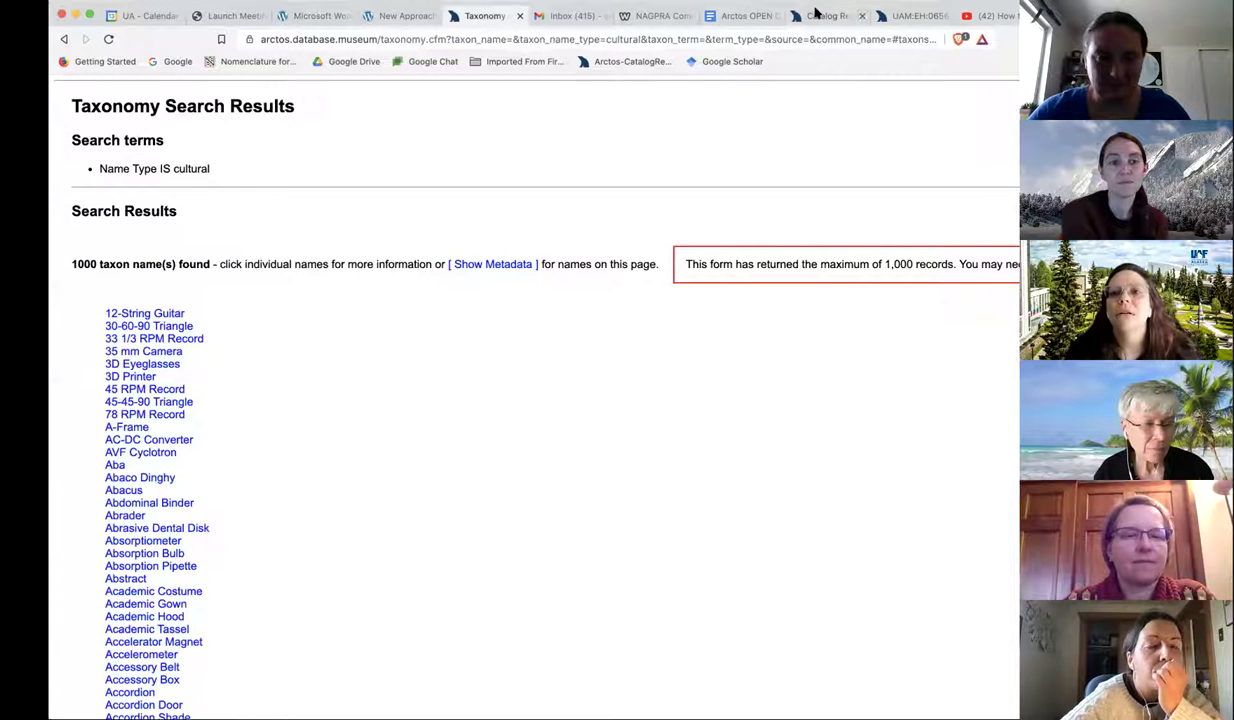
click(910, 16)
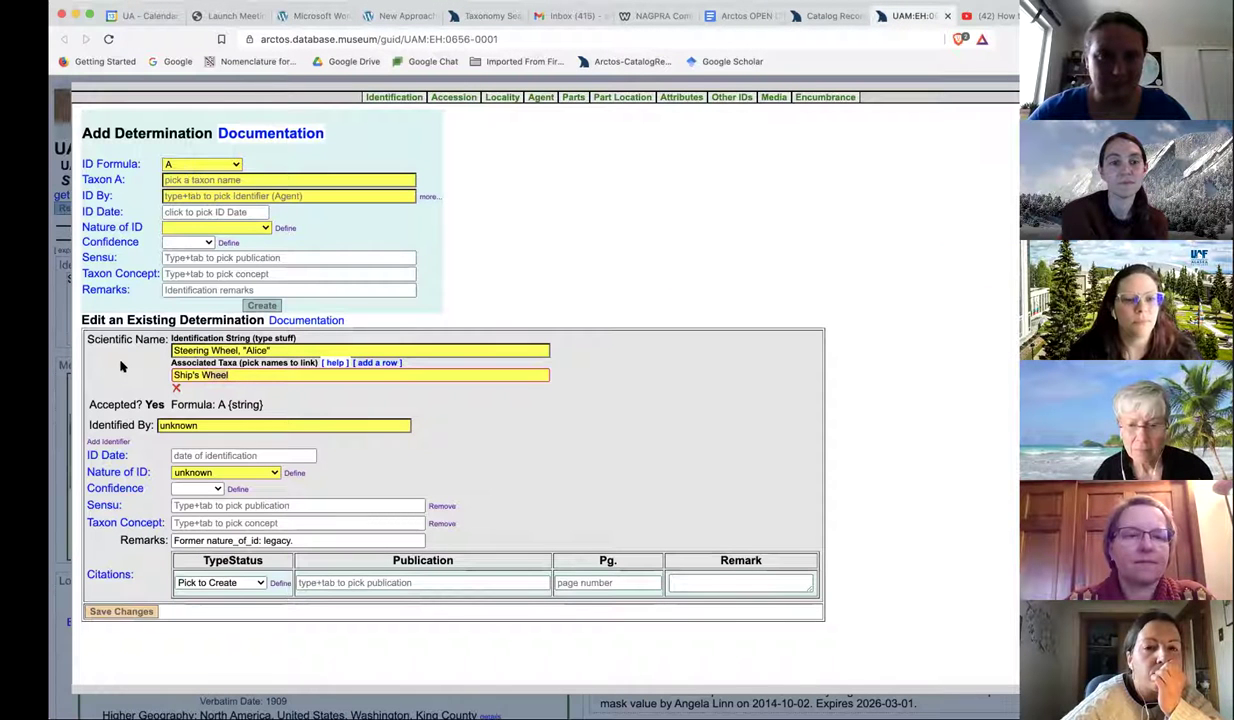
triple_click(360, 375)
text(Watercraft)
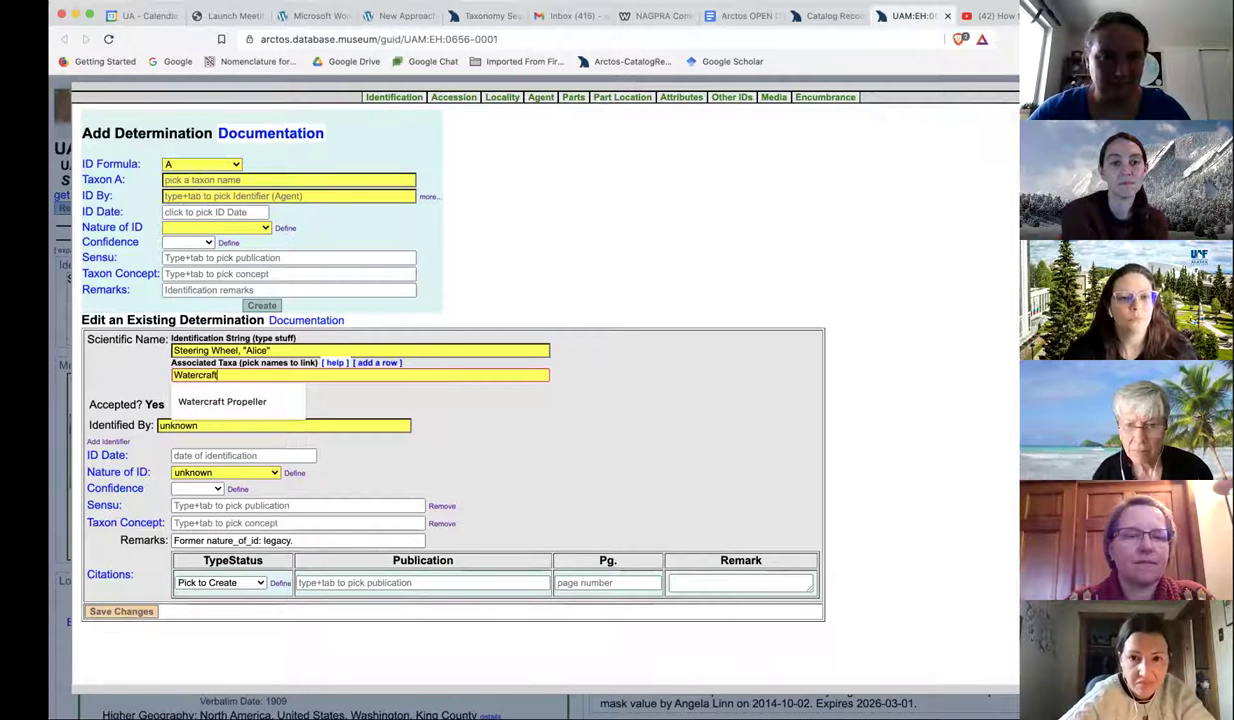
text( steering wheel)
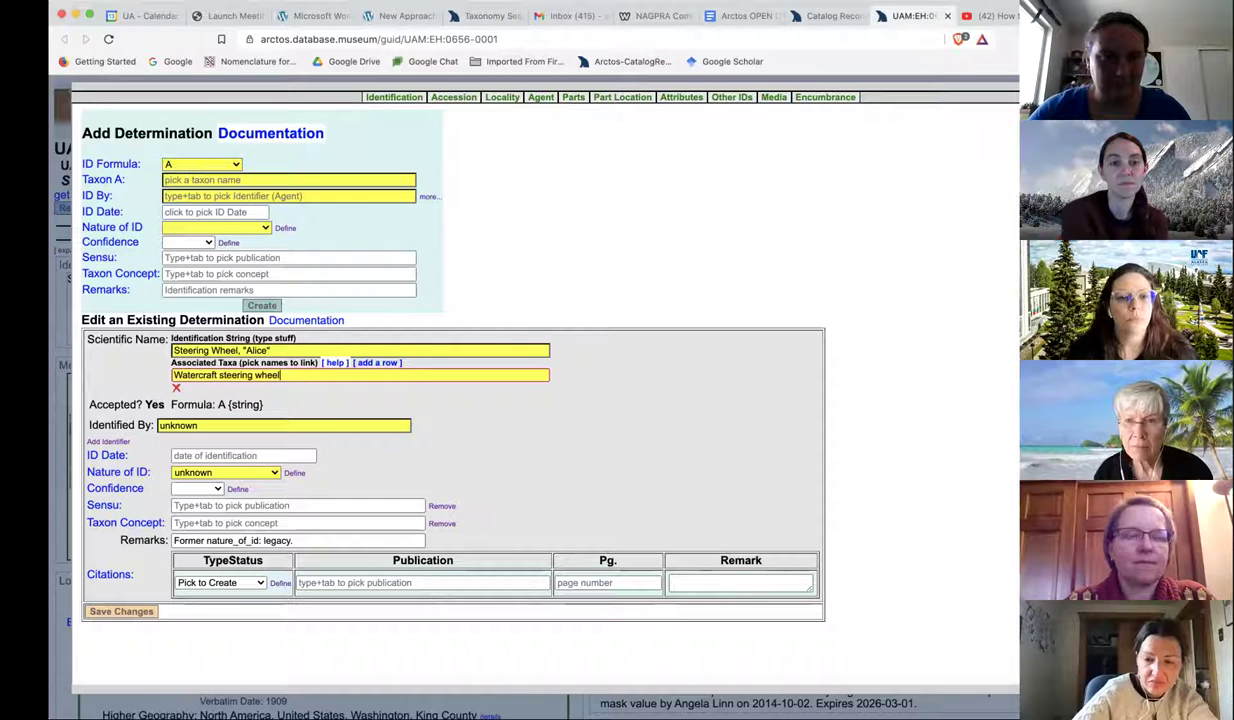
key(Tab)
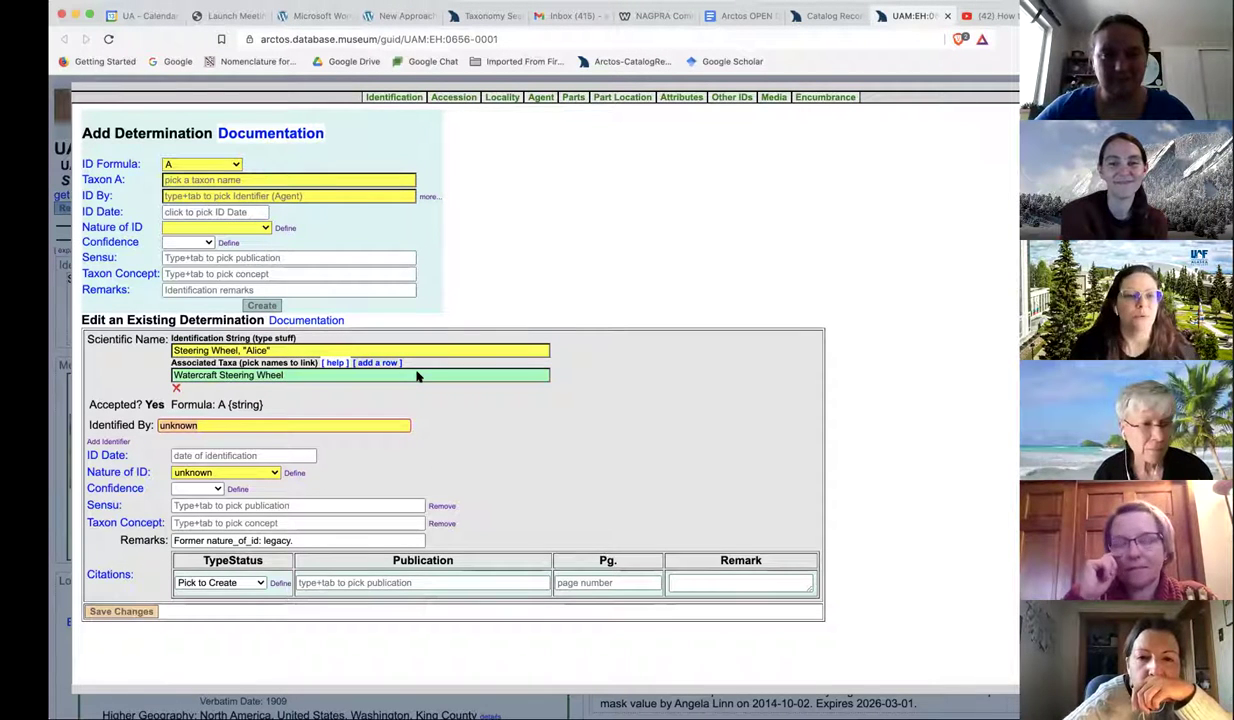
Step: Set the identifier agent, ID date 2021-04-13, nature of ID fine features, high confidence, and save
double_click(210, 425)
text(Ang)
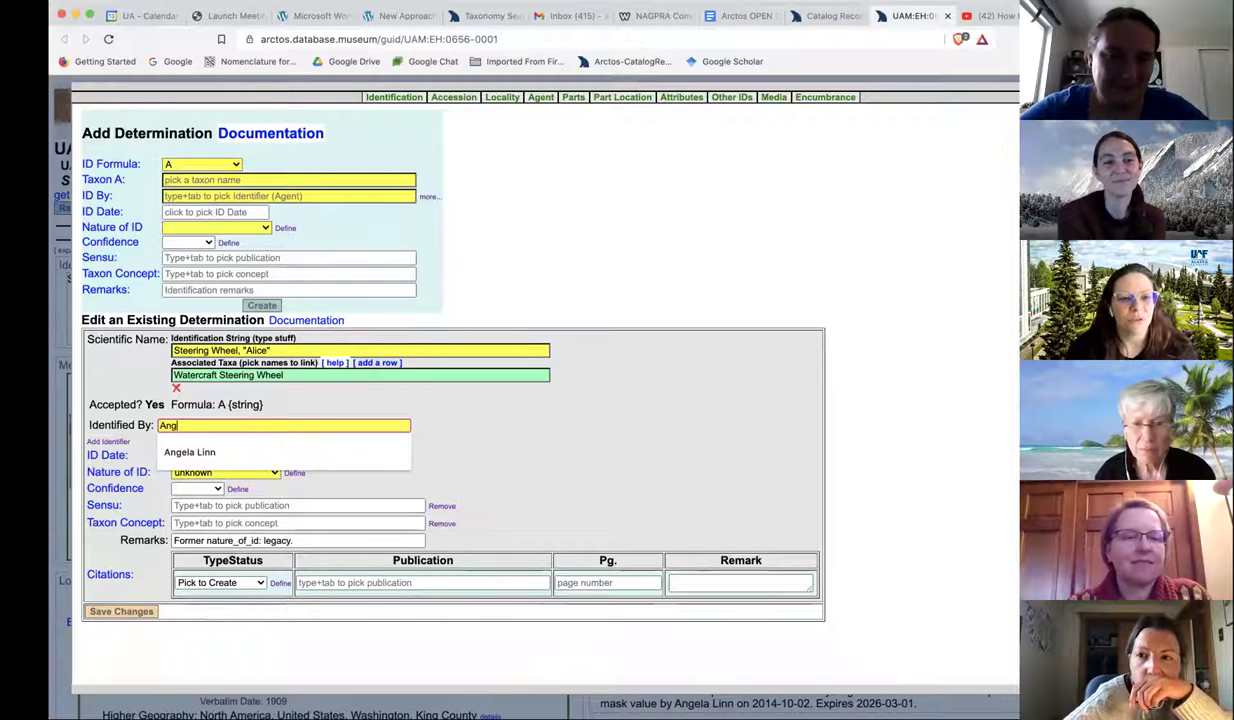
key(Tab)
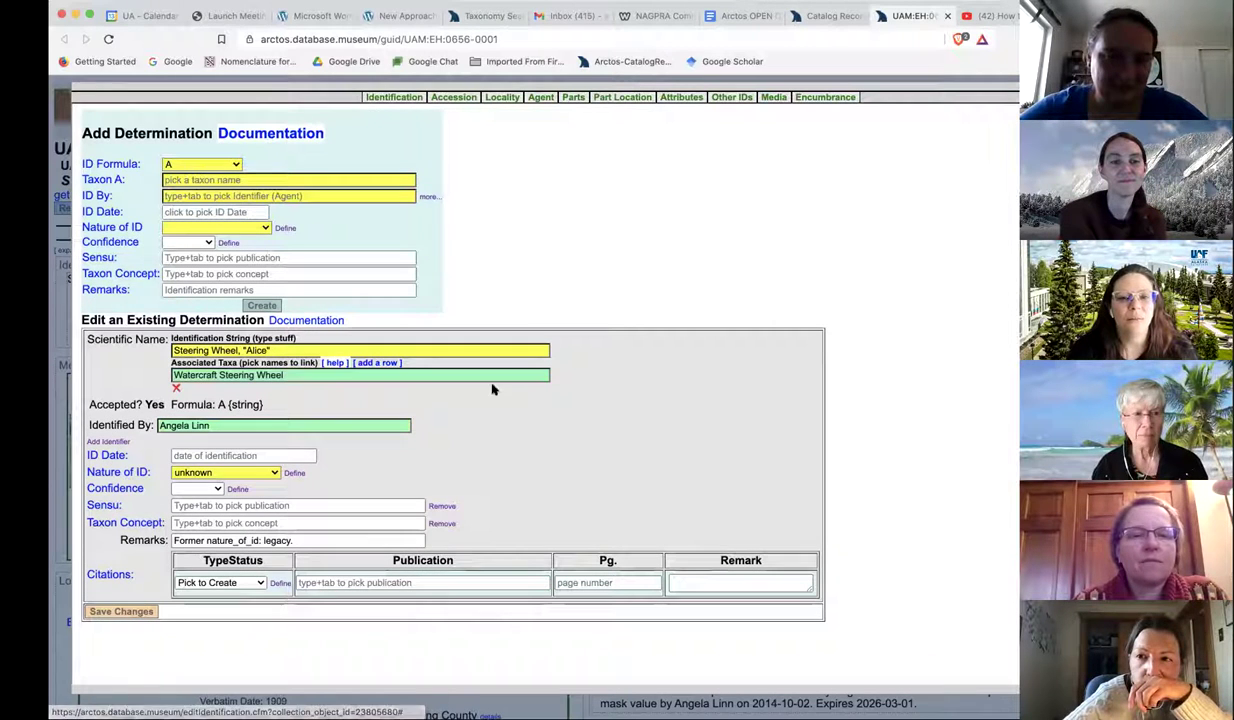
click(224, 455)
click(204, 482)
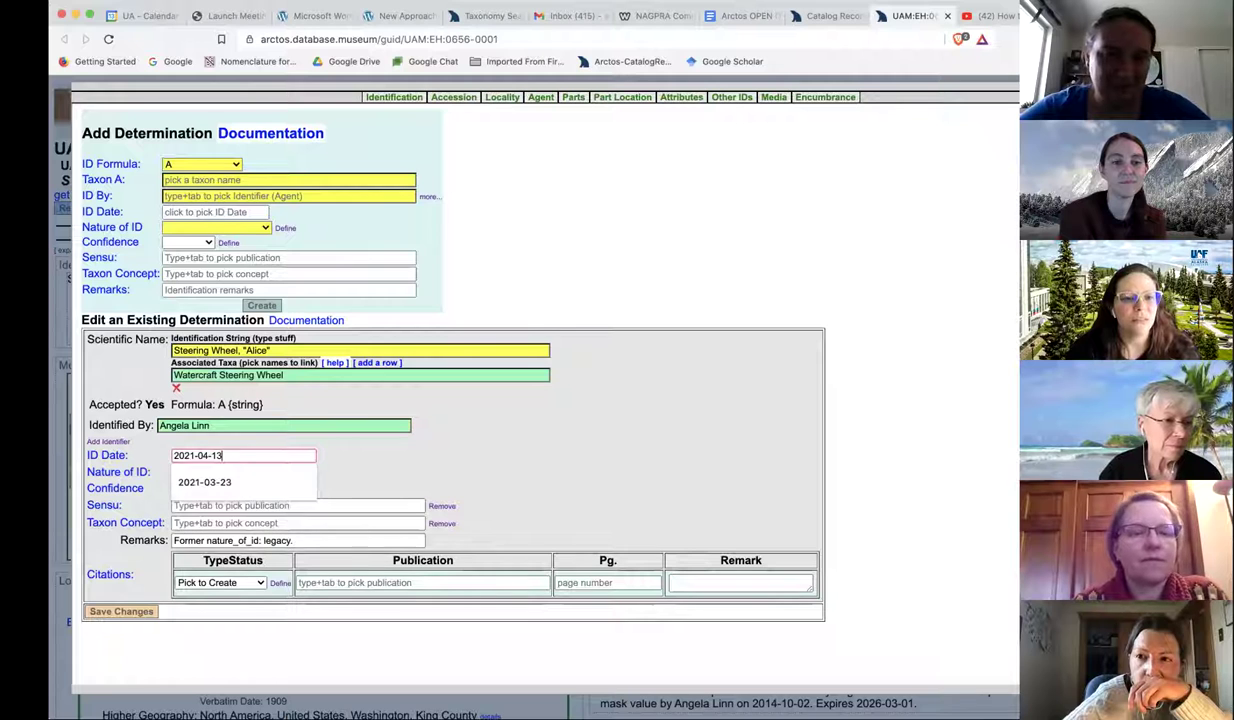
click(195, 471)
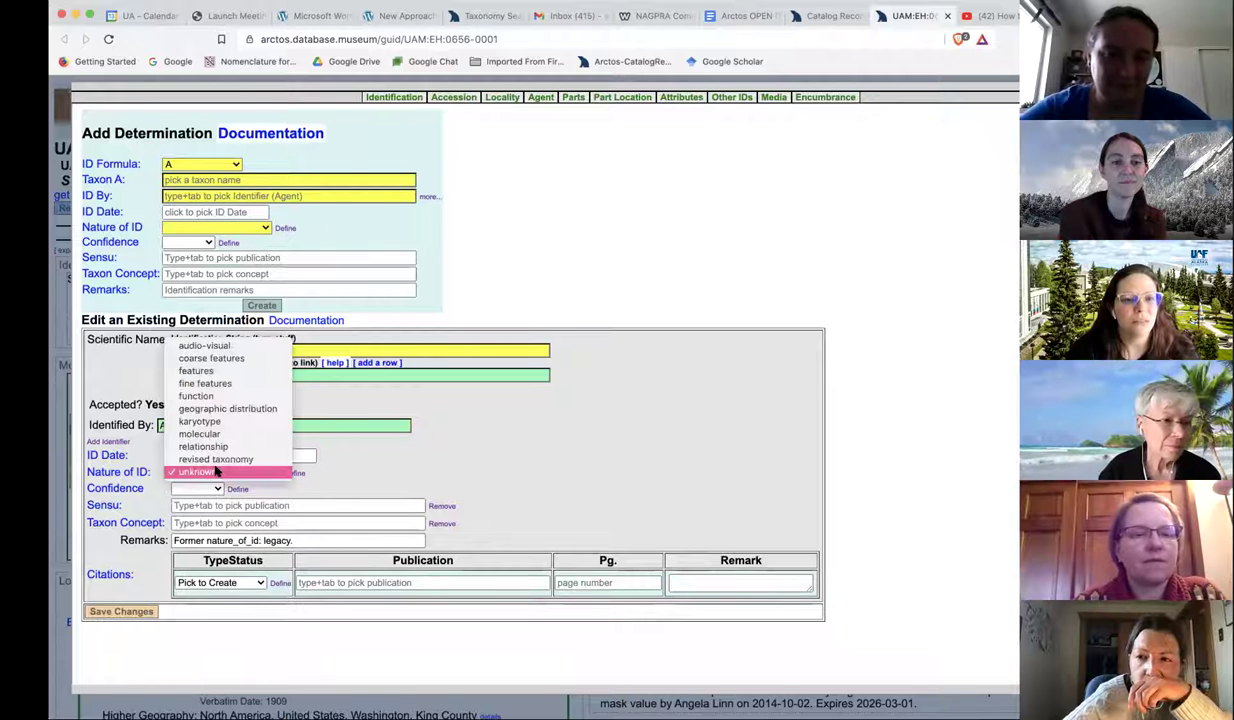
click(224, 384)
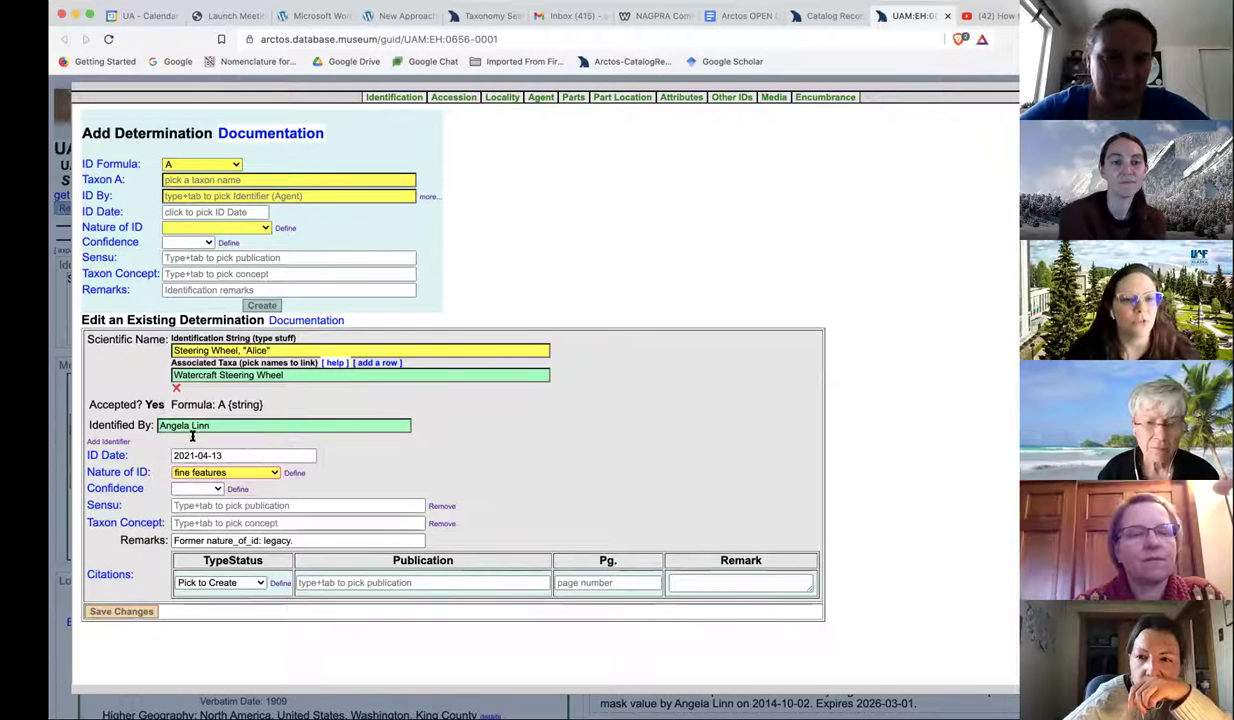
click(214, 487)
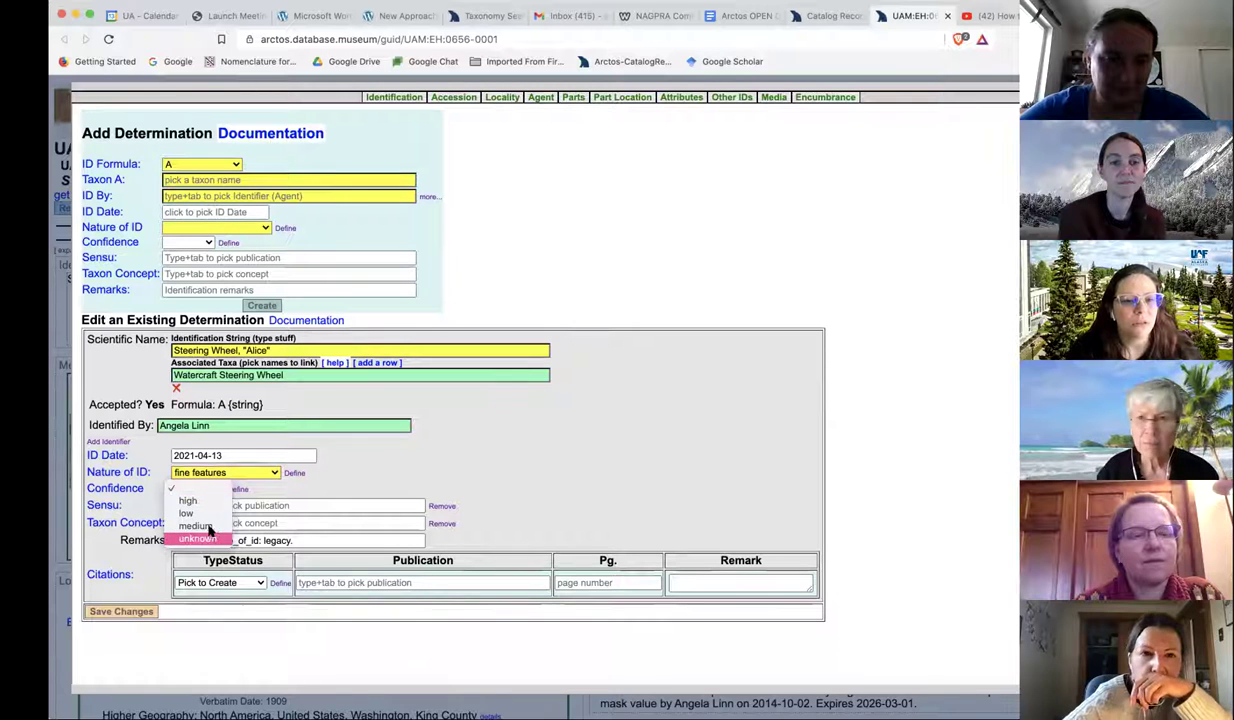
click(190, 500)
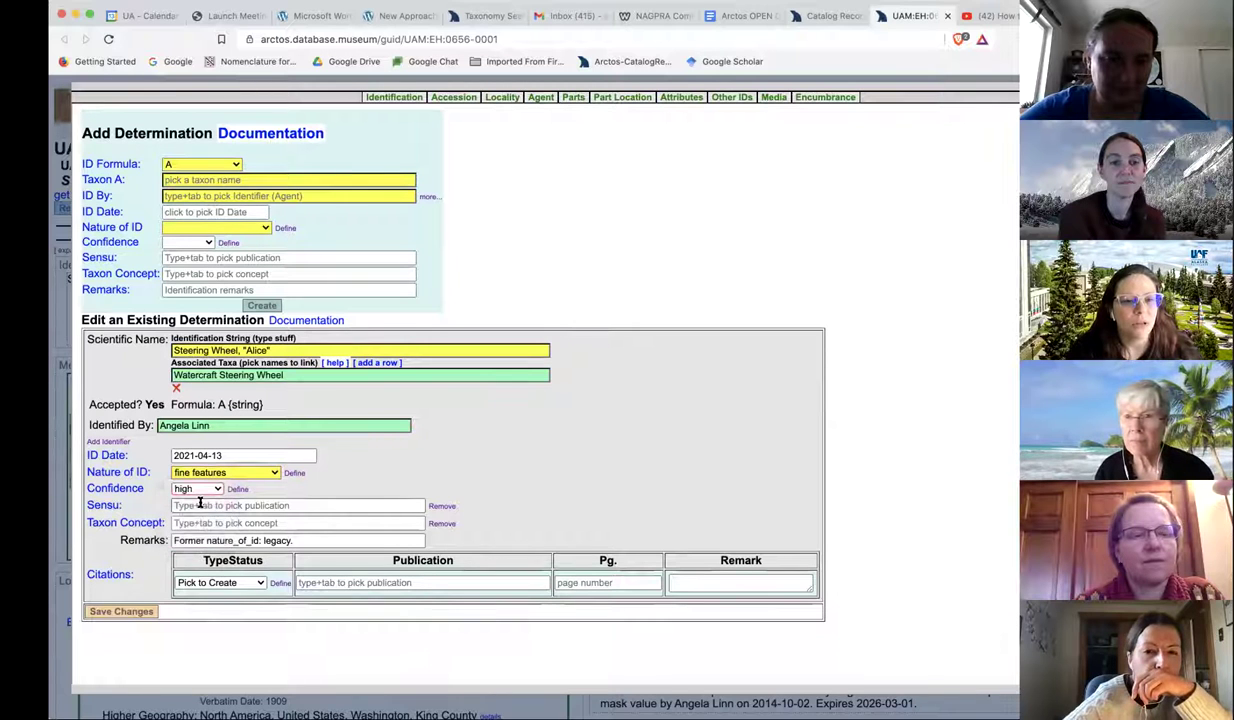
click(119, 611)
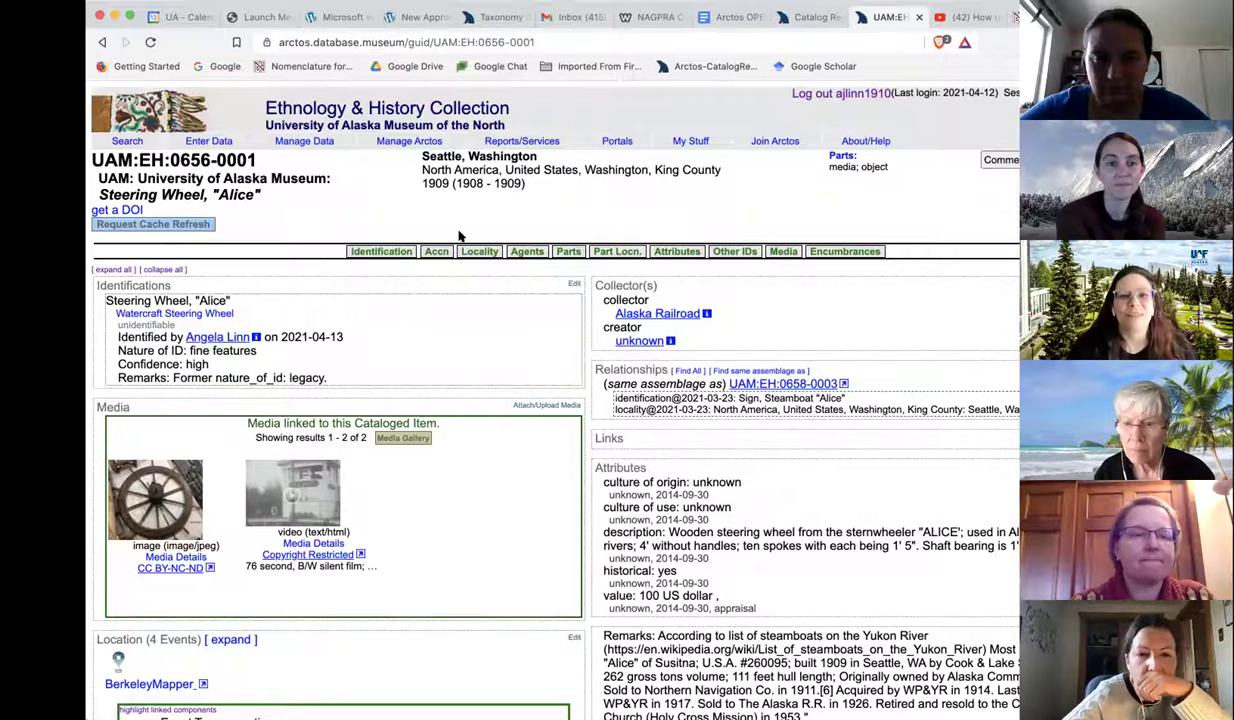
Step: Look in the cultural-name taxonomy results for 'stee' using find-in-page
click(490, 17)
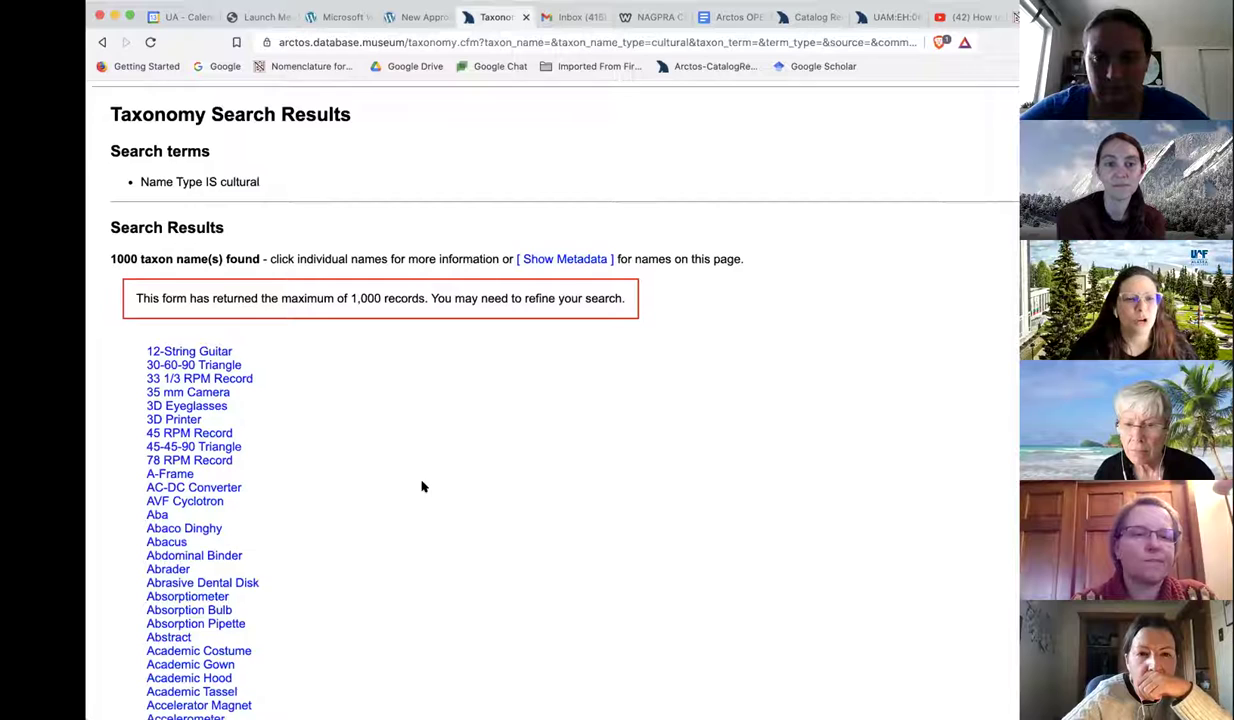
scroll(422, 487, down, 10)
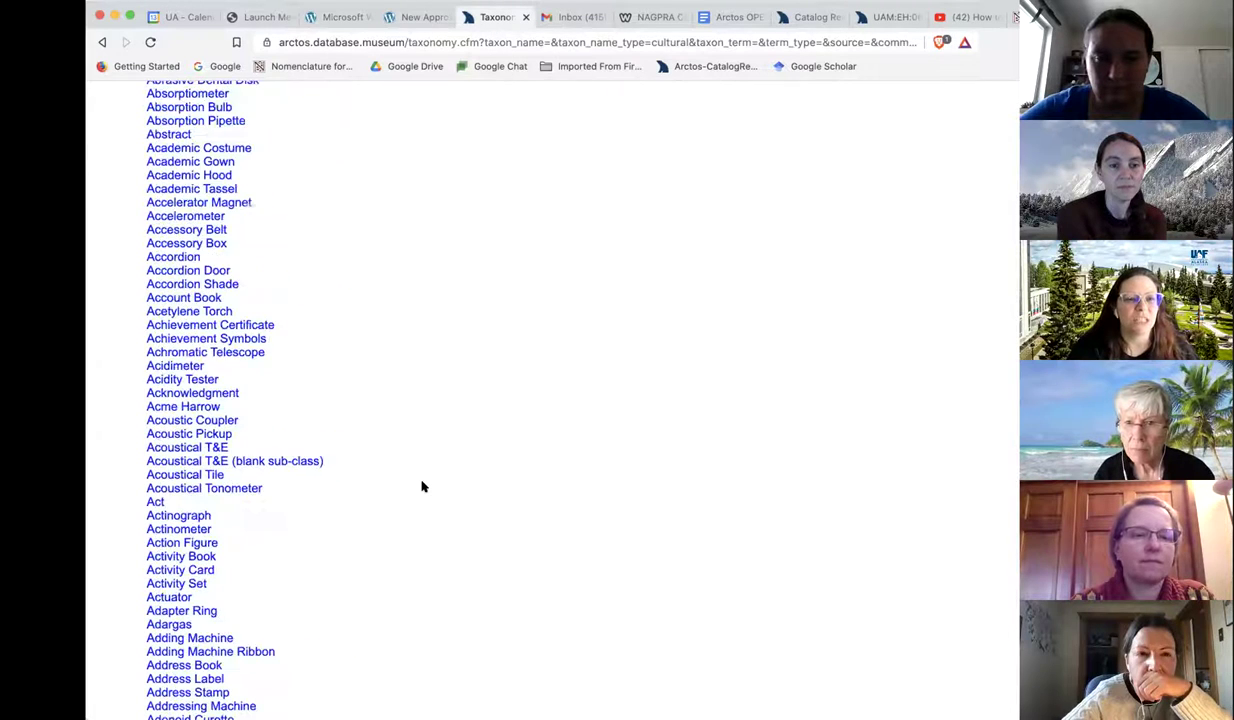
scroll(422, 487, up, 10)
key(super+f)
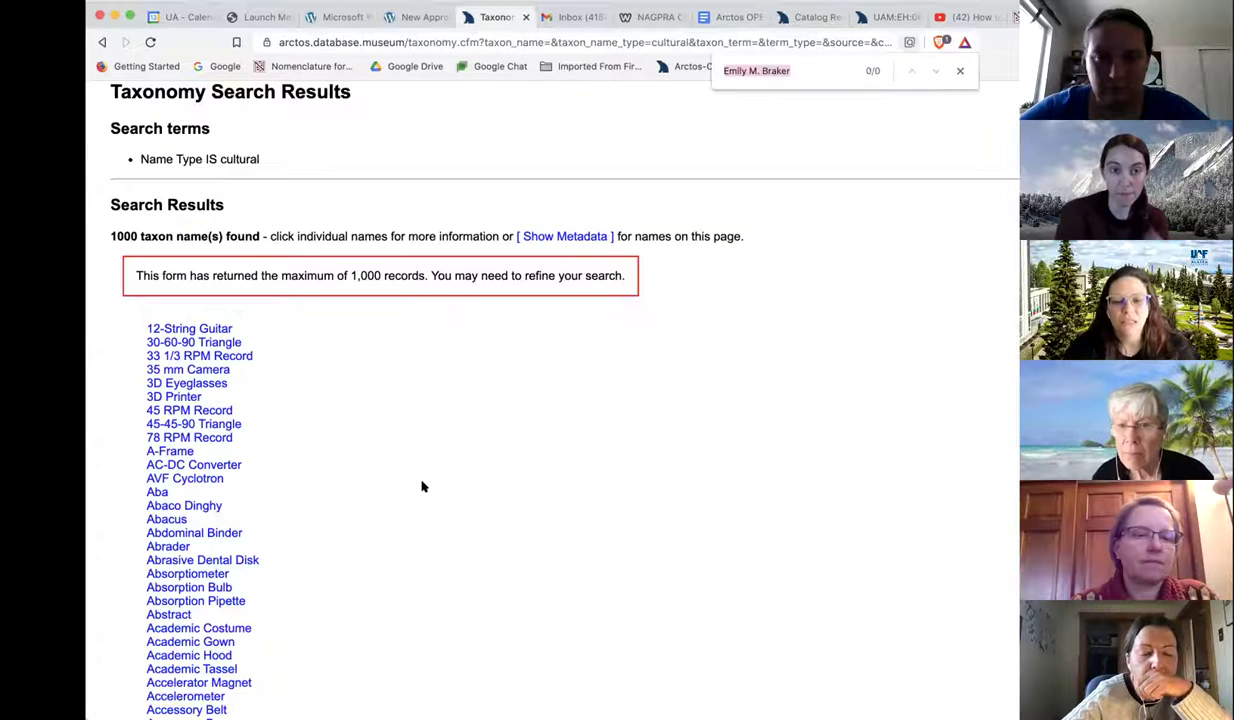
text(steering)
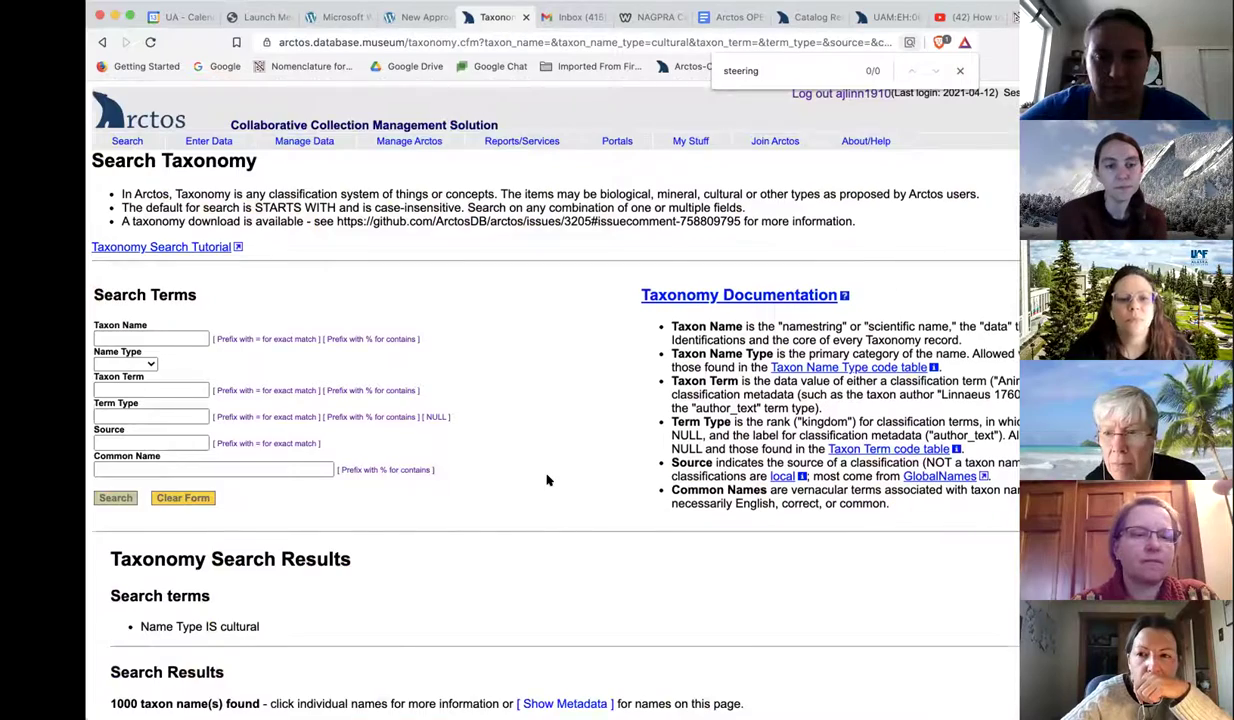
Step: Scroll the 1,000 results without finding a steering entry, then return to the top
scroll(547, 480, down, 20)
scroll(547, 480, down, 20)
scroll(547, 480, down, 20)
scroll(547, 480, down, 10)
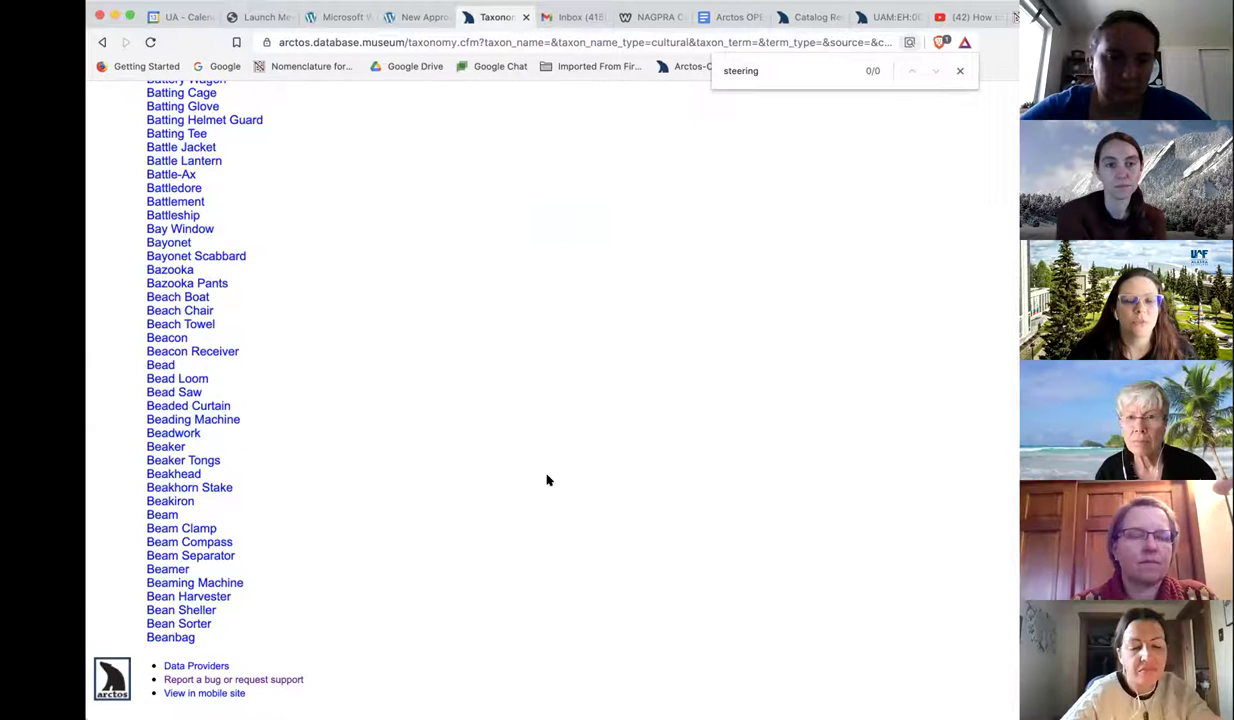
click(960, 70)
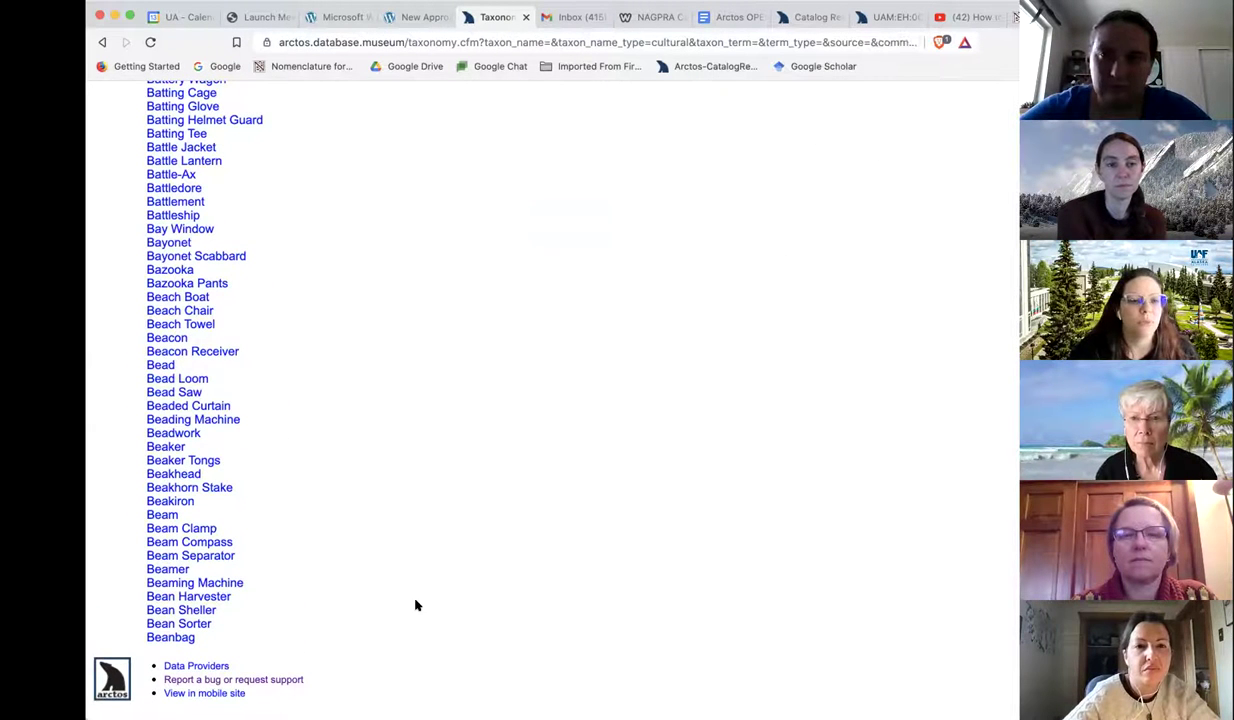
scroll(553, 348, up, 20)
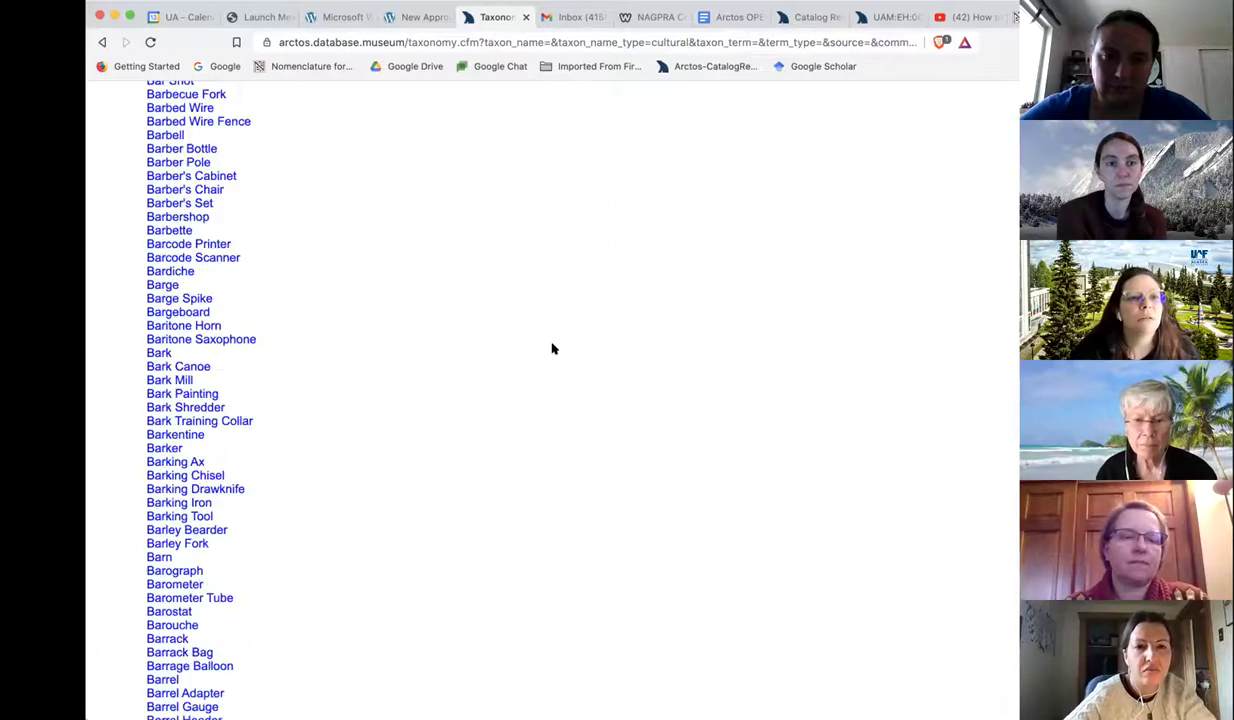
scroll(553, 348, up, 20)
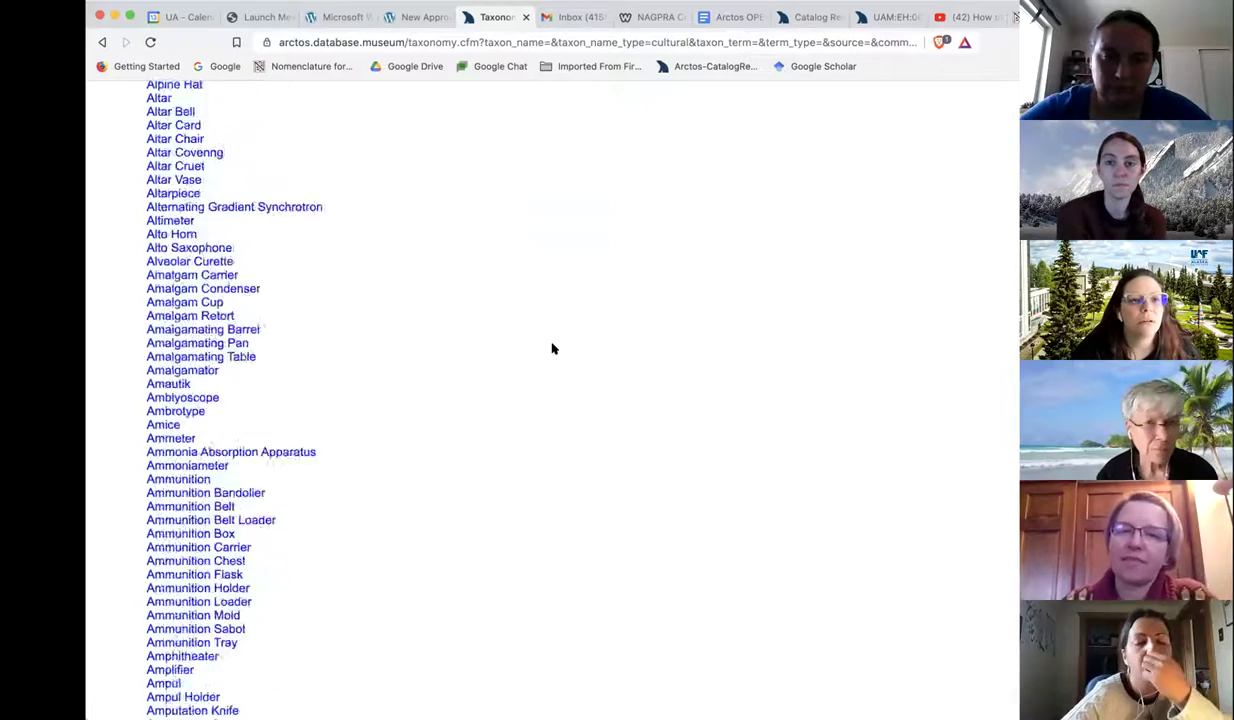
scroll(469, 550, up, 15)
scroll(457, 565, down, 5)
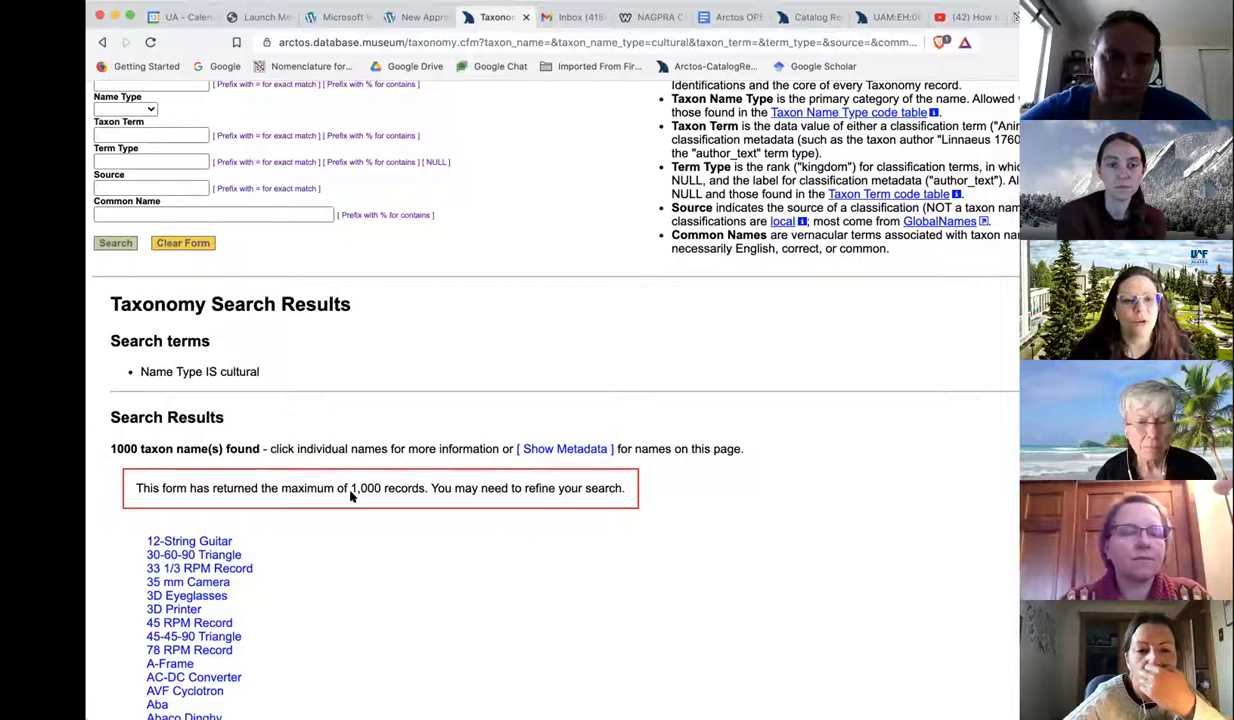
scroll(577, 486, up, 5)
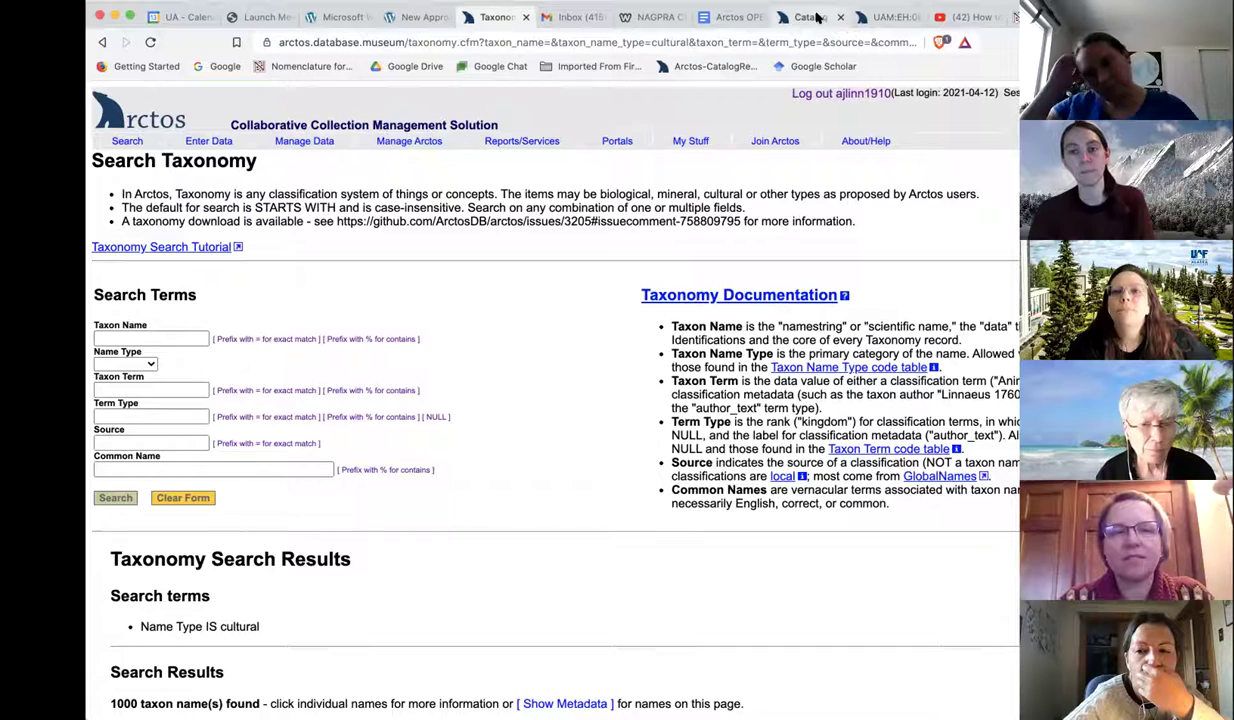
Step: Close the duplicate UAM:EH:0656-0001 record tab and open a blank catalog record search
click(812, 17)
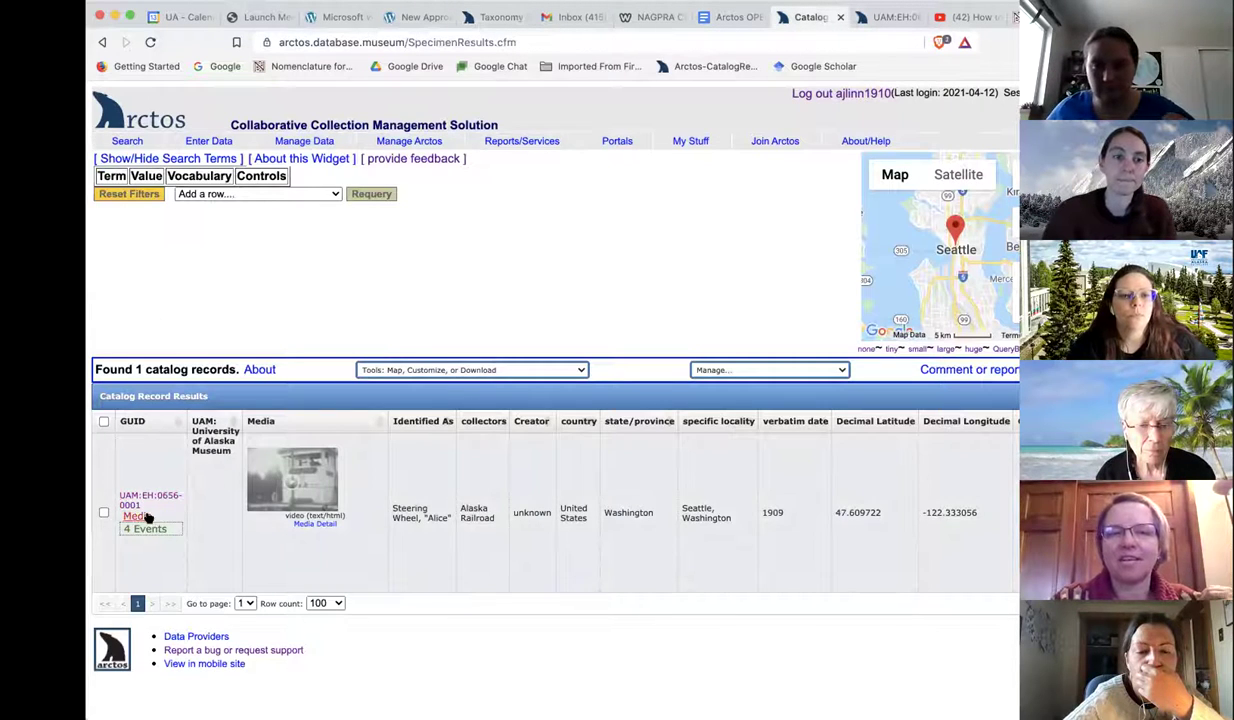
click(157, 495)
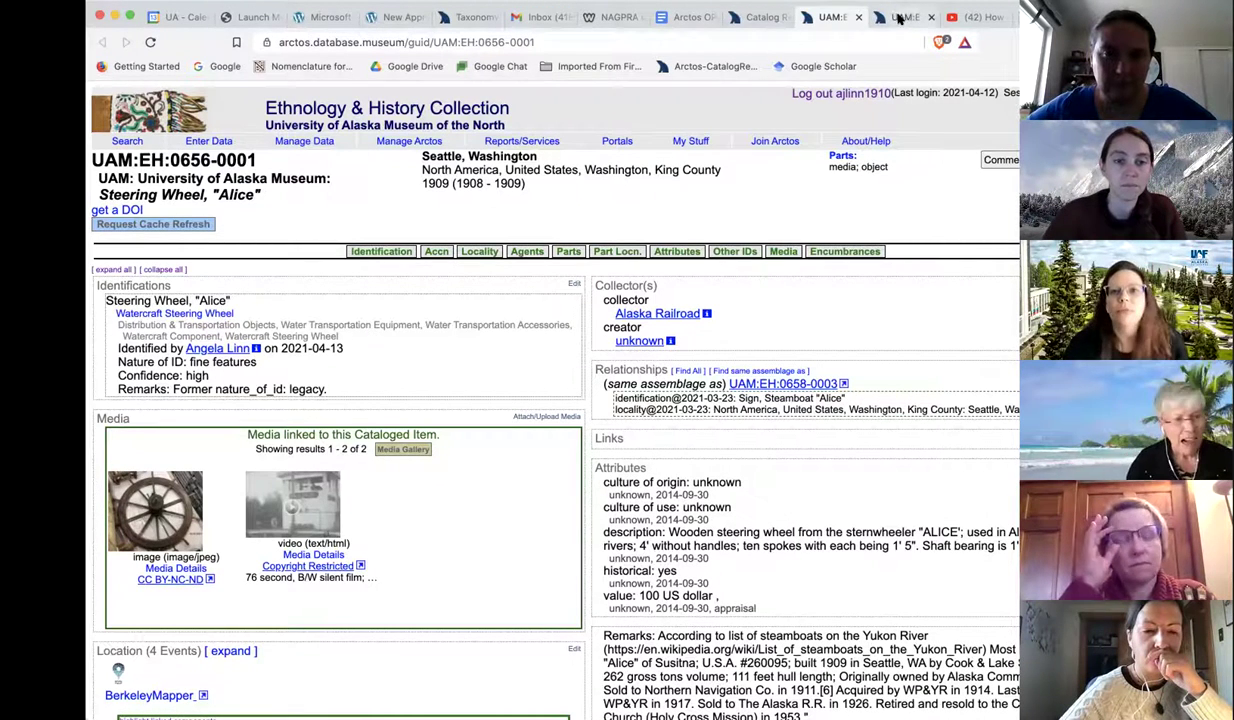
click(758, 18)
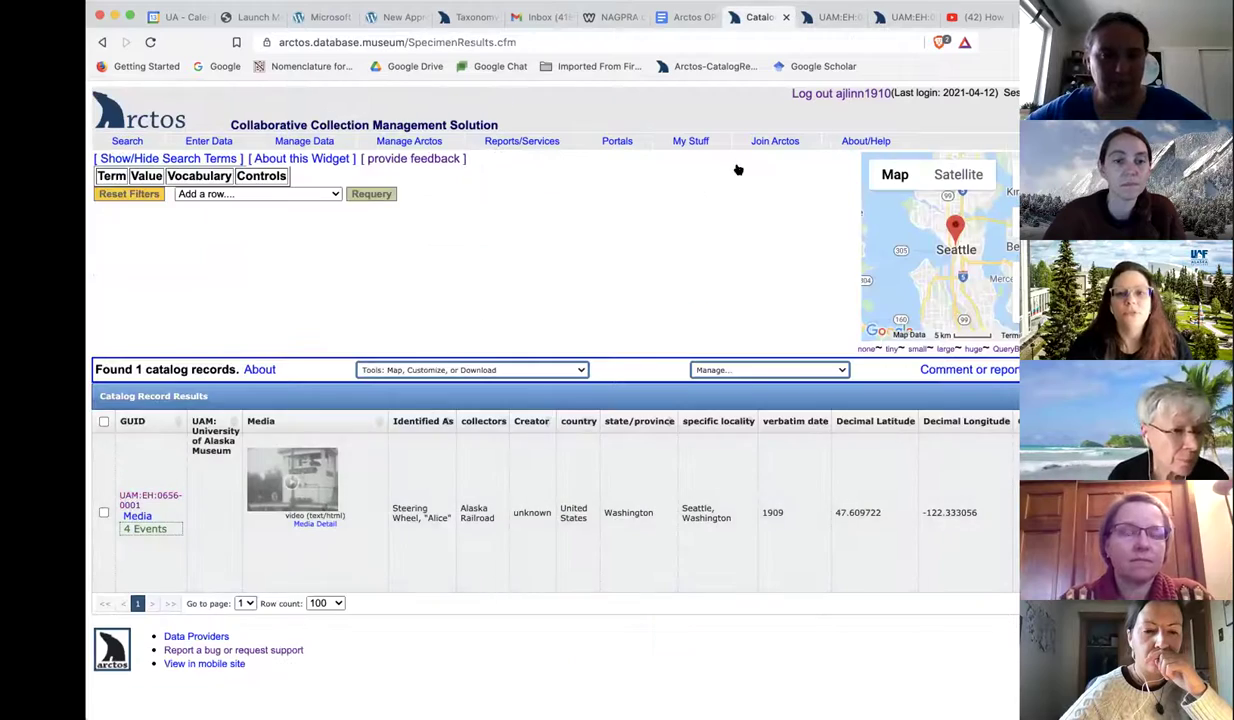
click(888, 20)
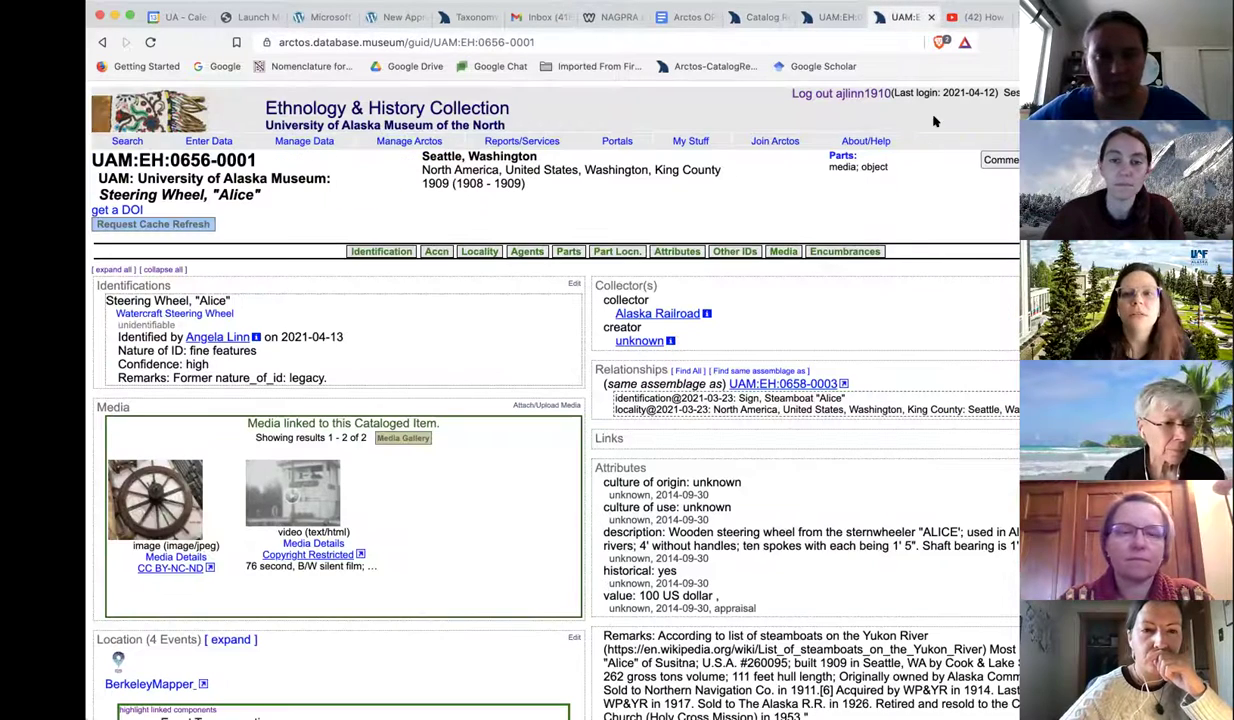
key(super+w)
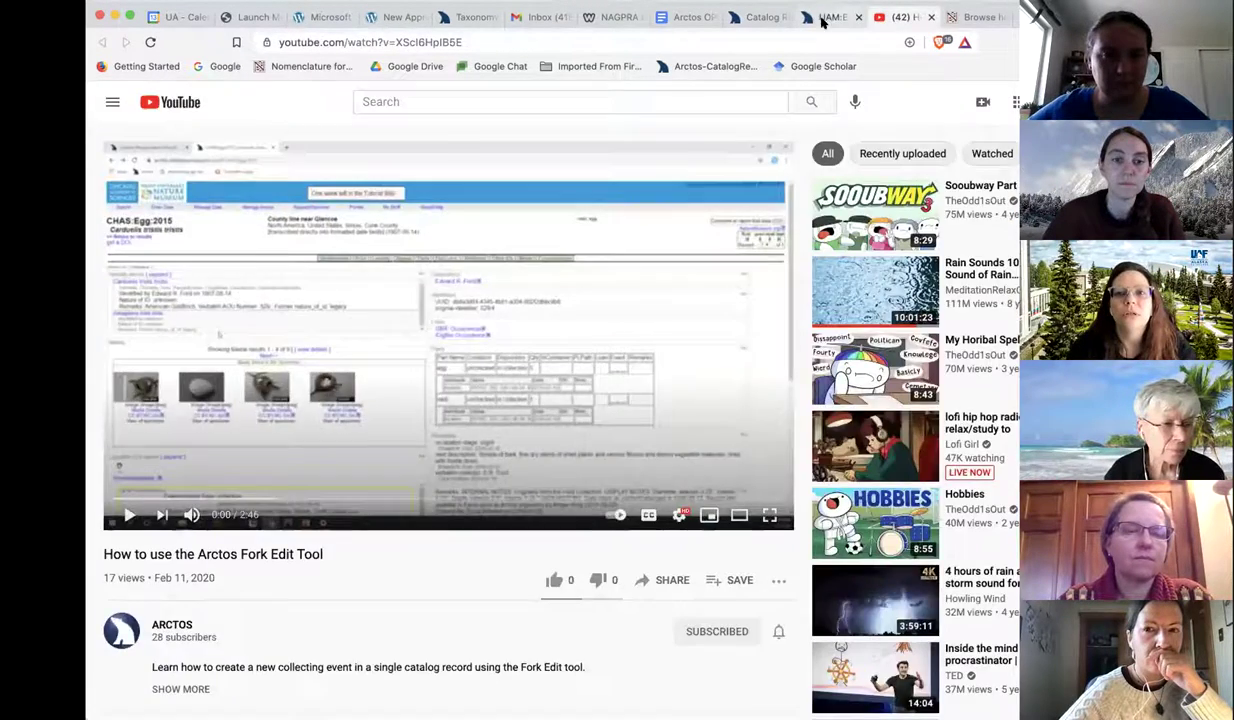
click(840, 17)
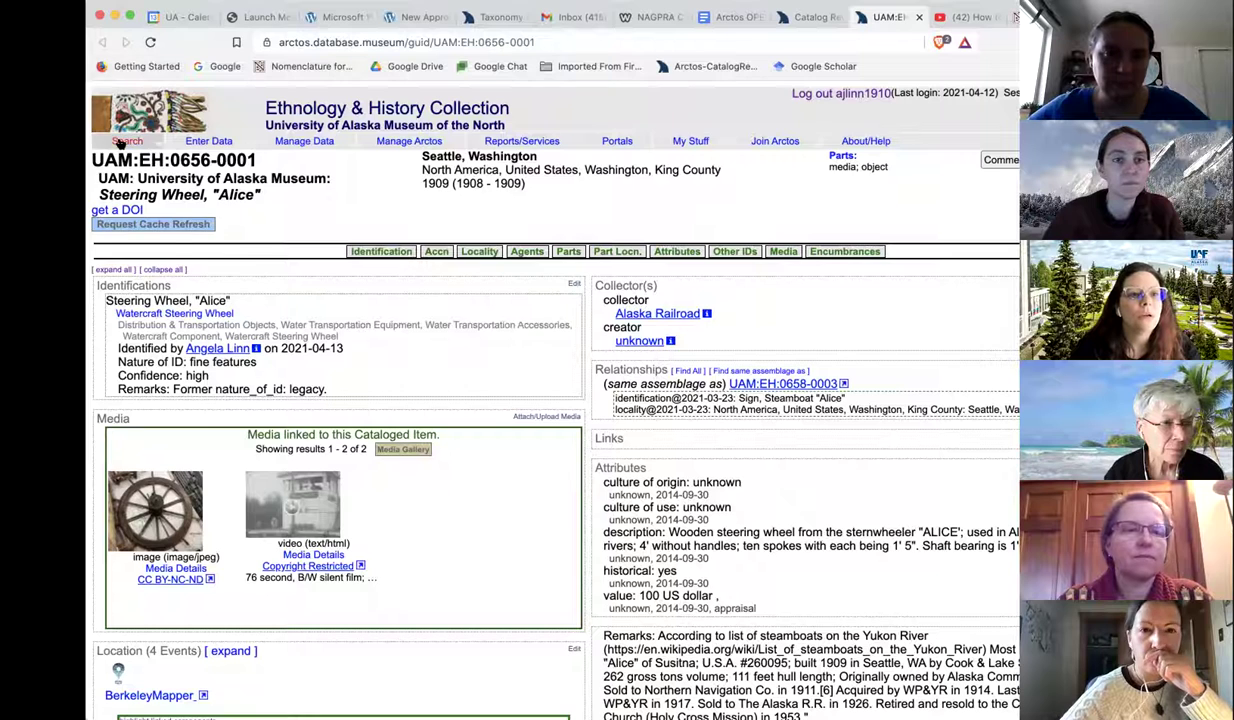
click(145, 157)
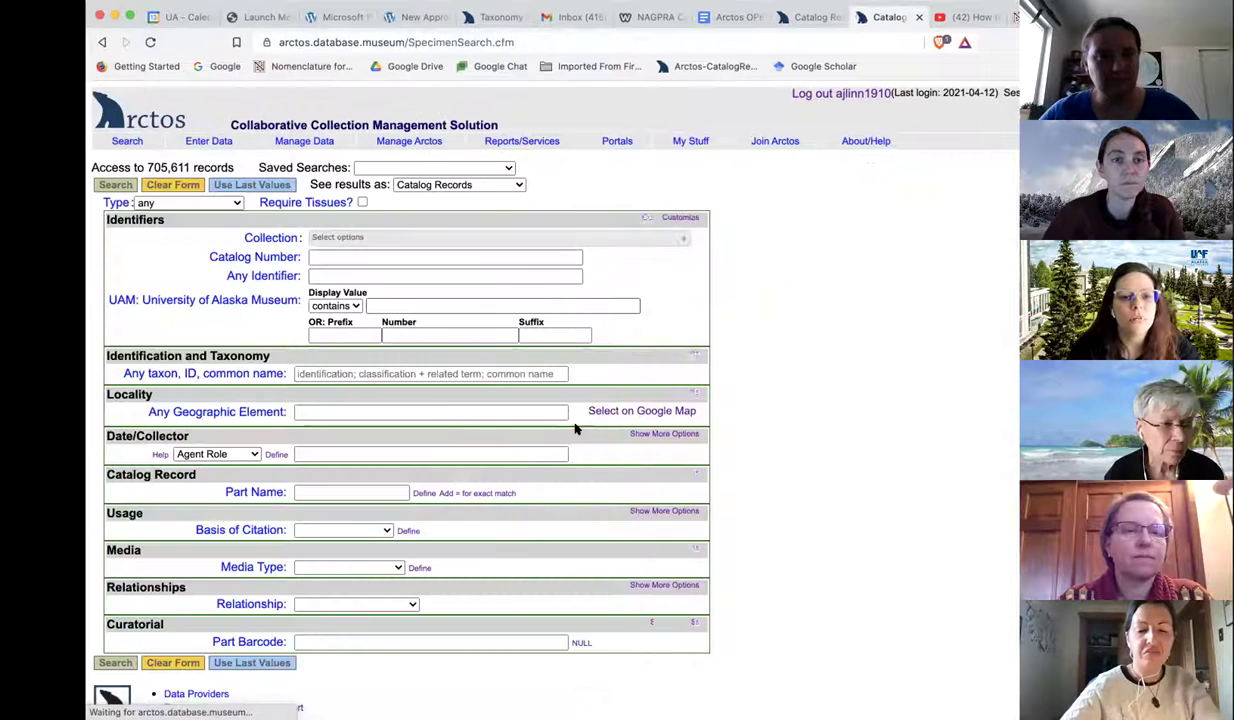
Step: Search the ethnology and history collection for identifications containing 'muklu'
click(362, 240)
click(330, 372)
click(812, 570)
click(333, 507)
text(mukluk)
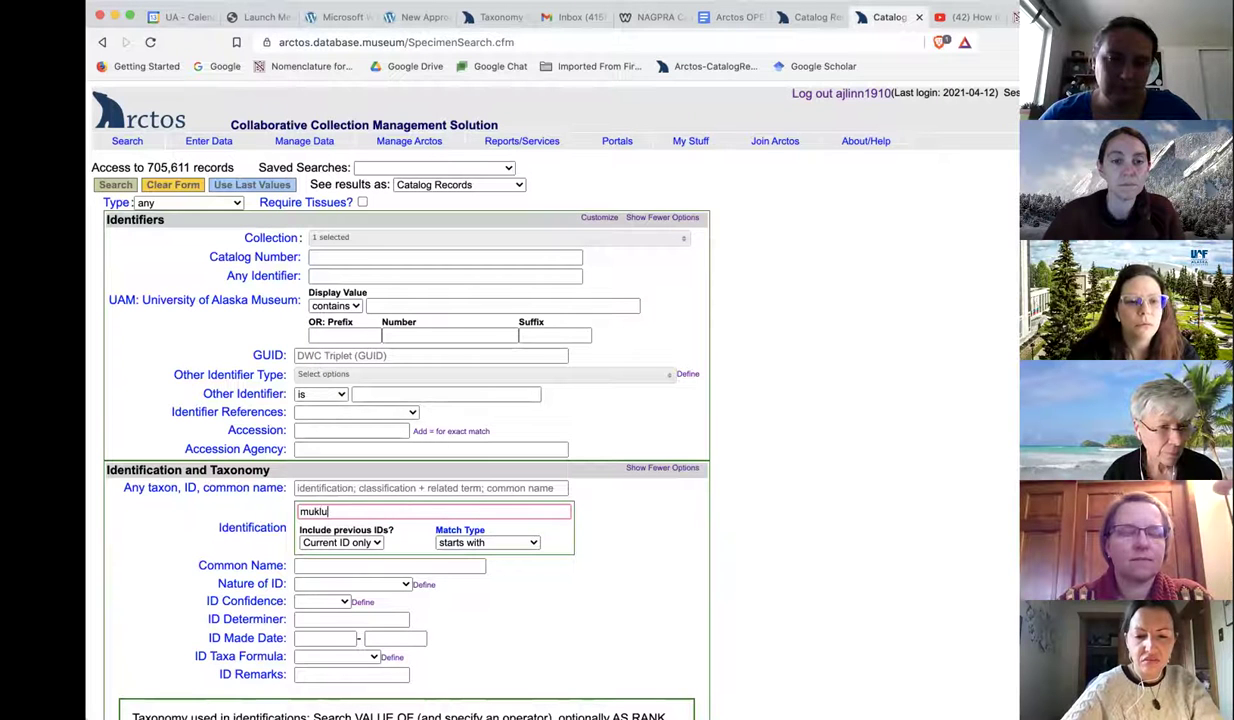
click(491, 542)
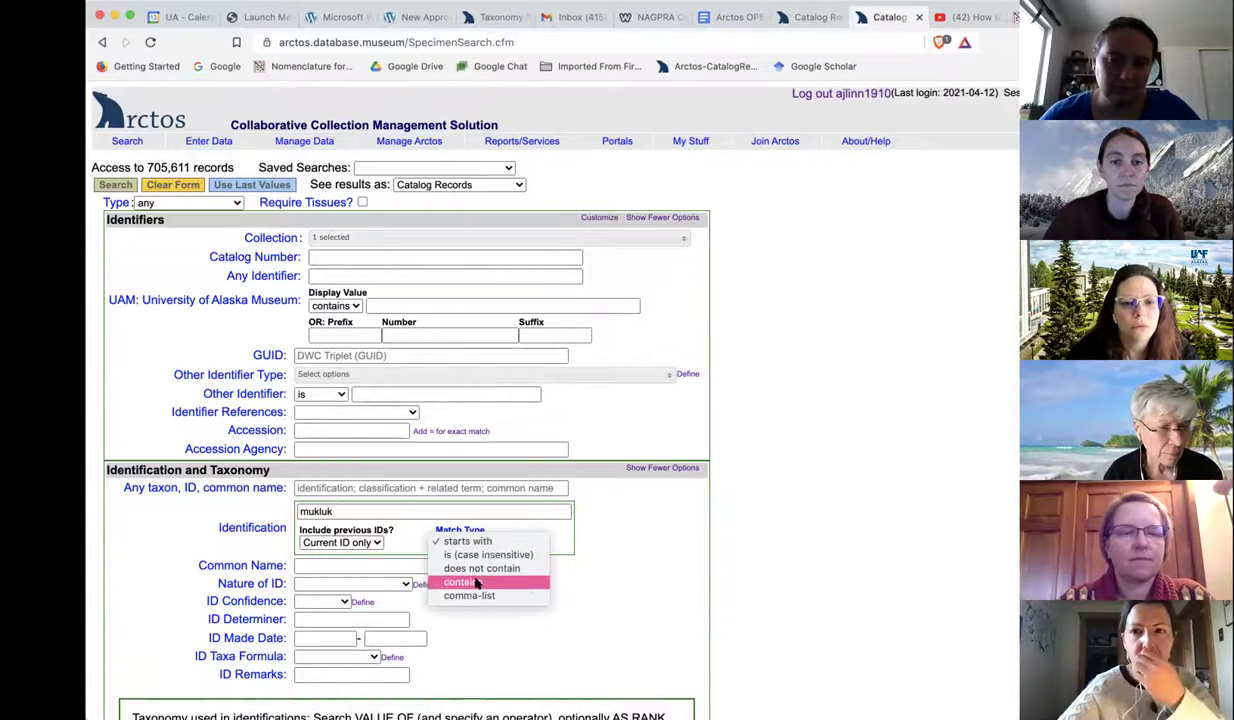
click(512, 578)
click(116, 184)
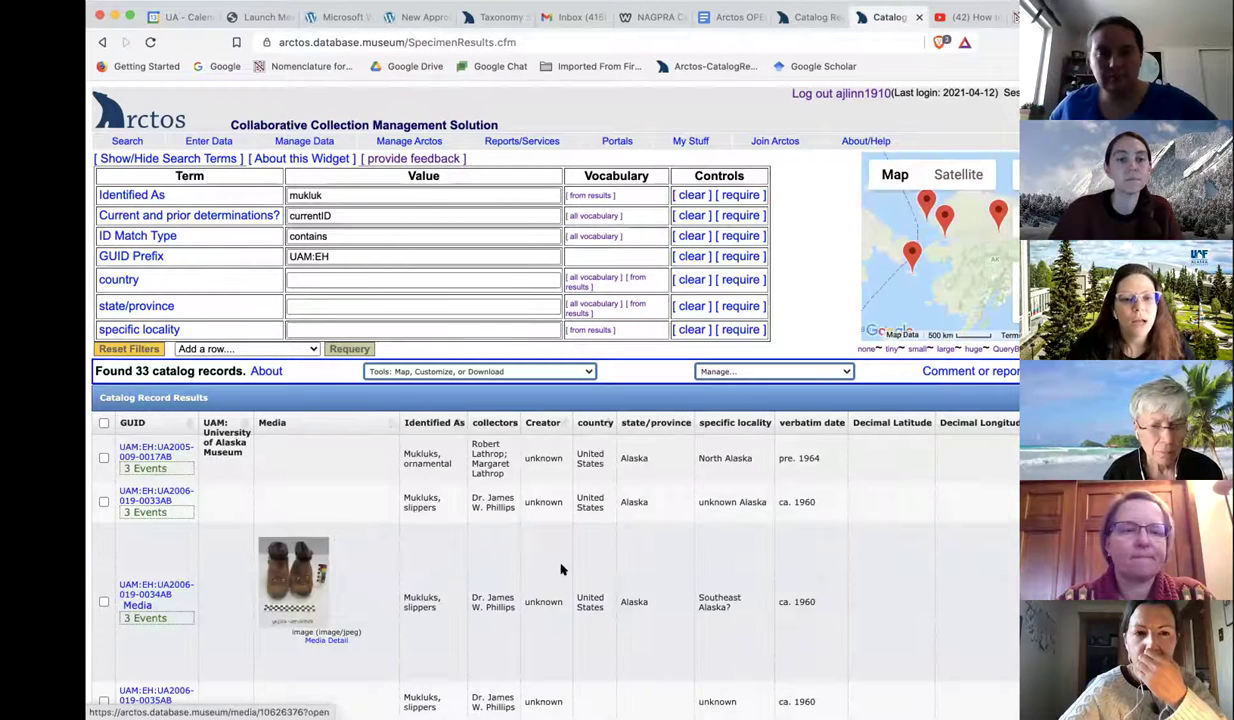
scroll(564, 568, down, 3)
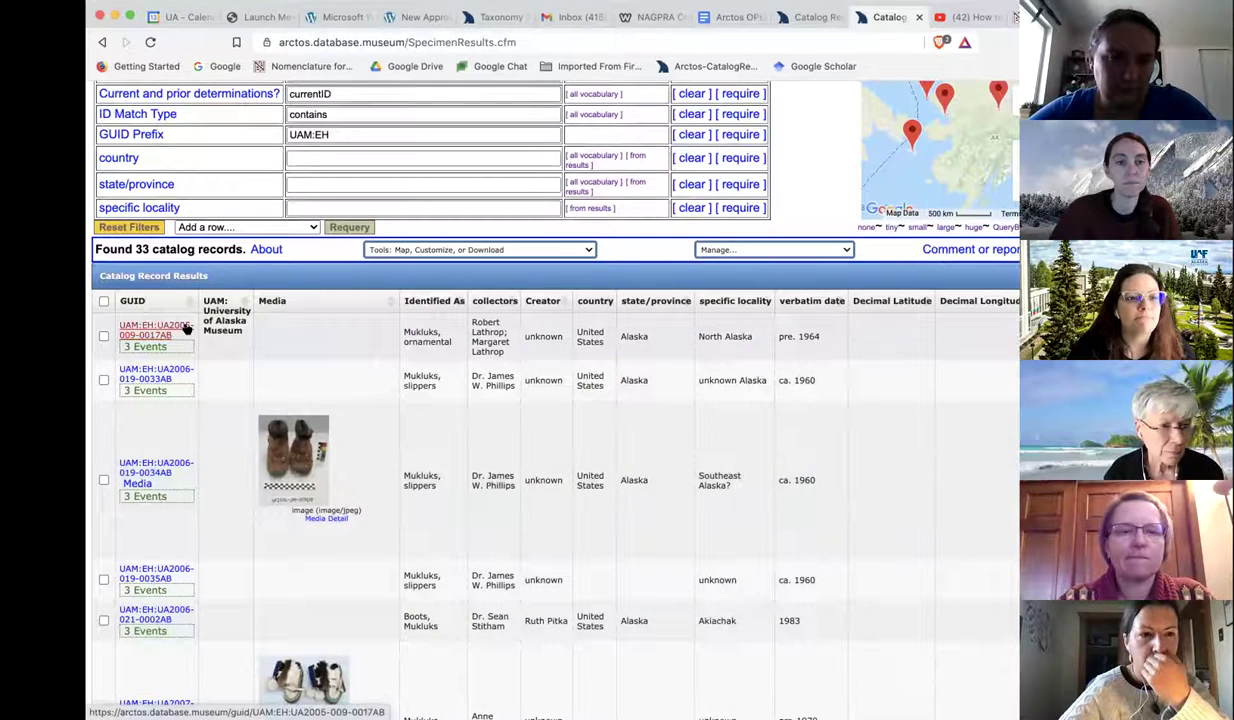
scroll(237, 482, down, 10)
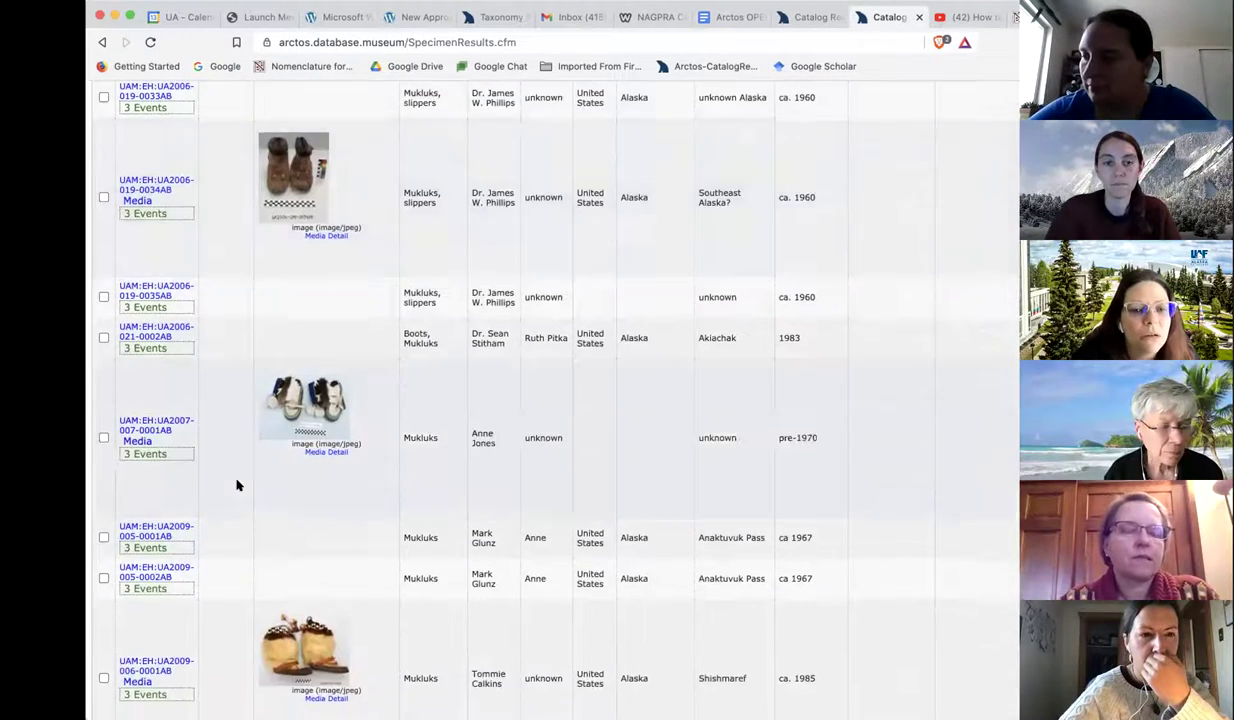
click(170, 445)
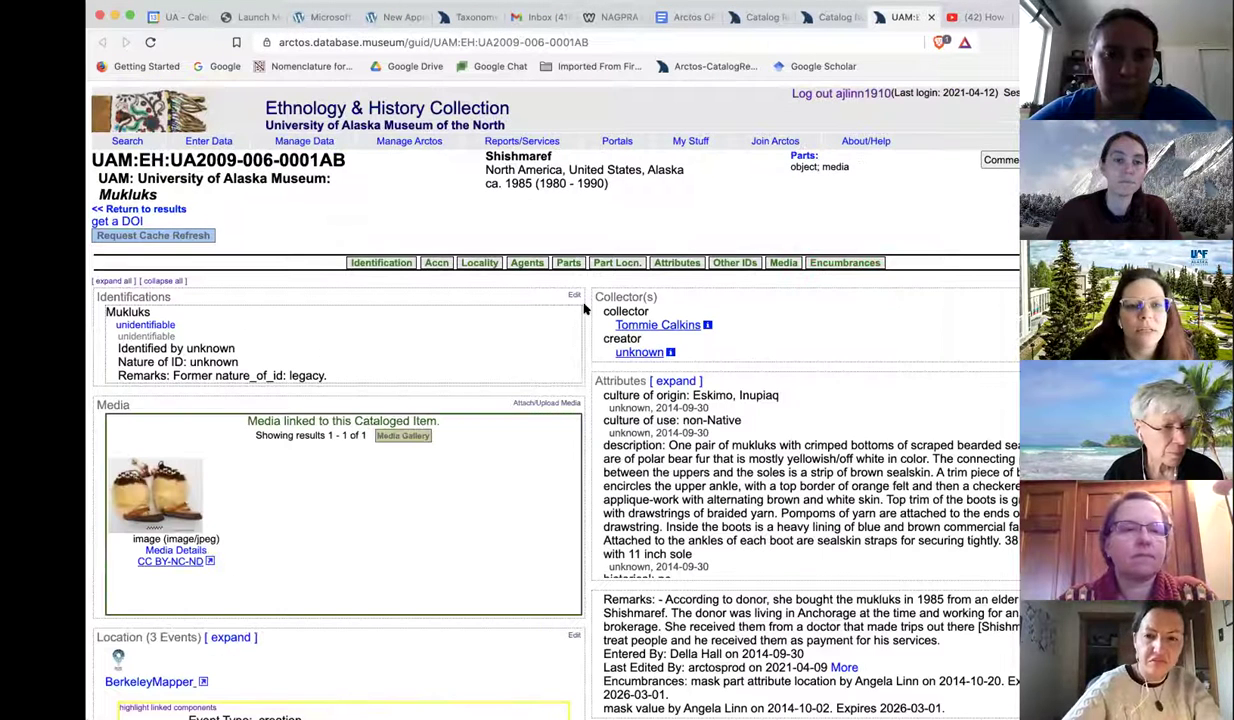
Step: Set the Mukluks determination's associated taxon to Mukluk
click(574, 297)
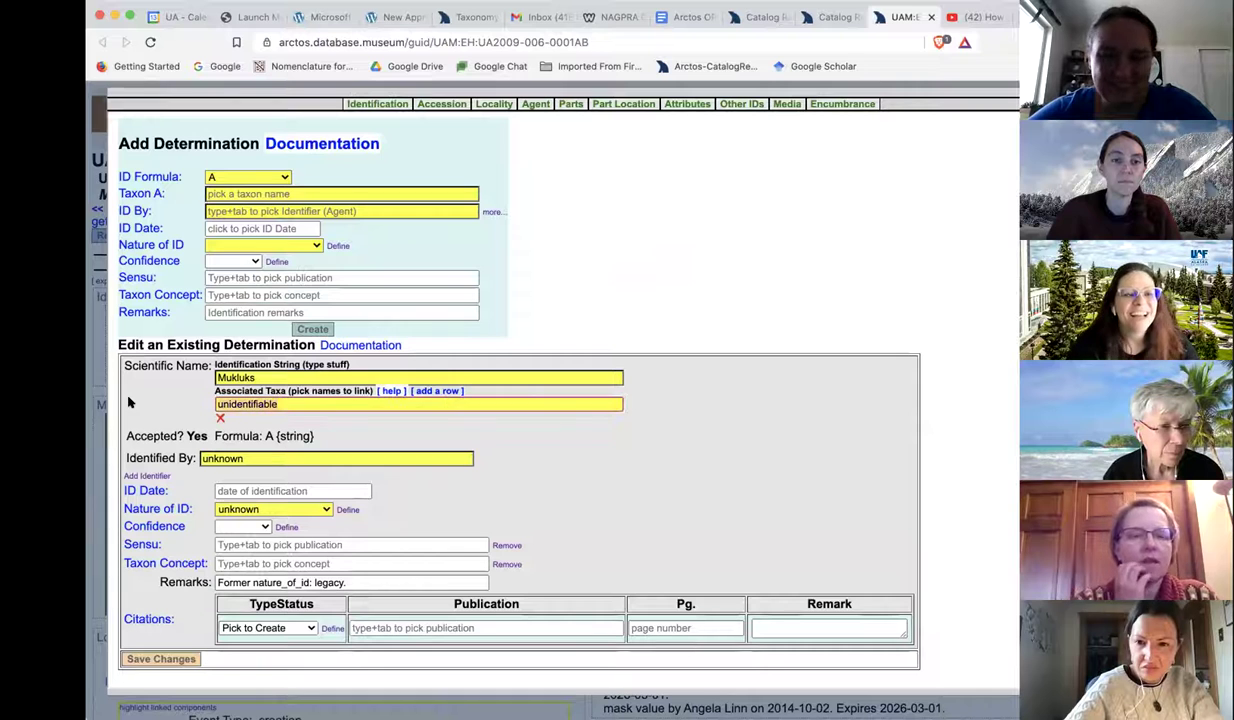
text(Muk)
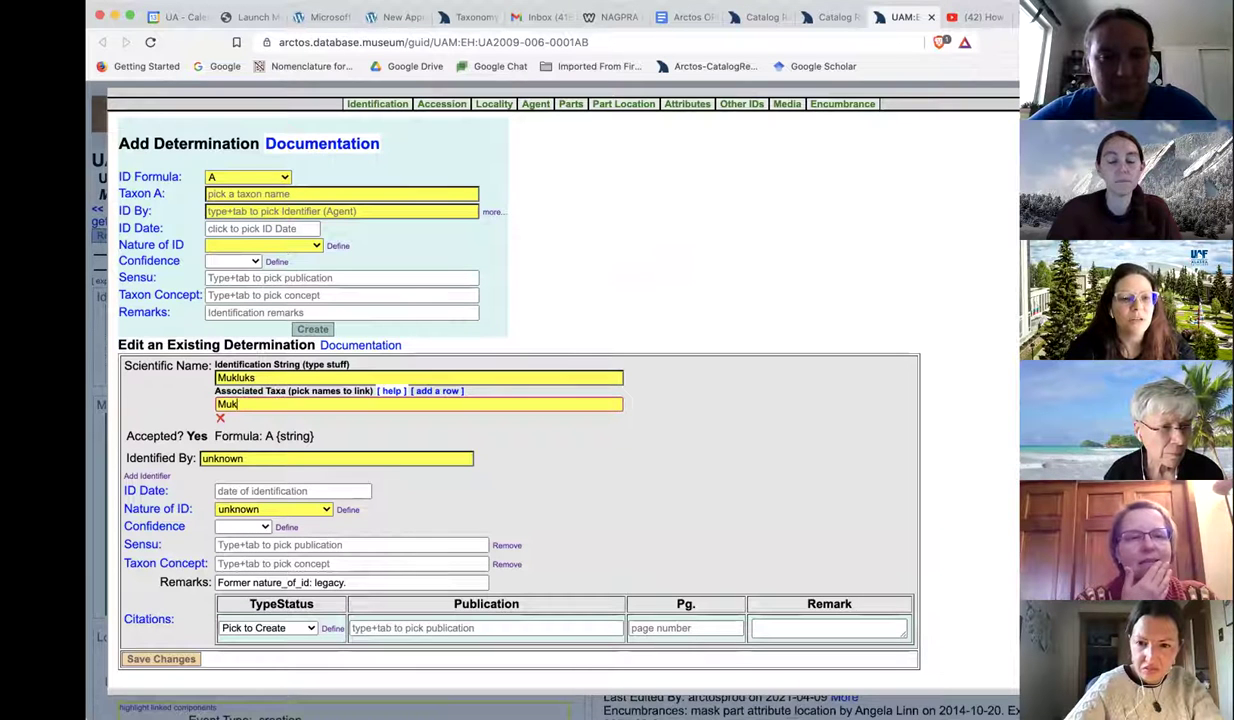
text(luk)
key(Tab)
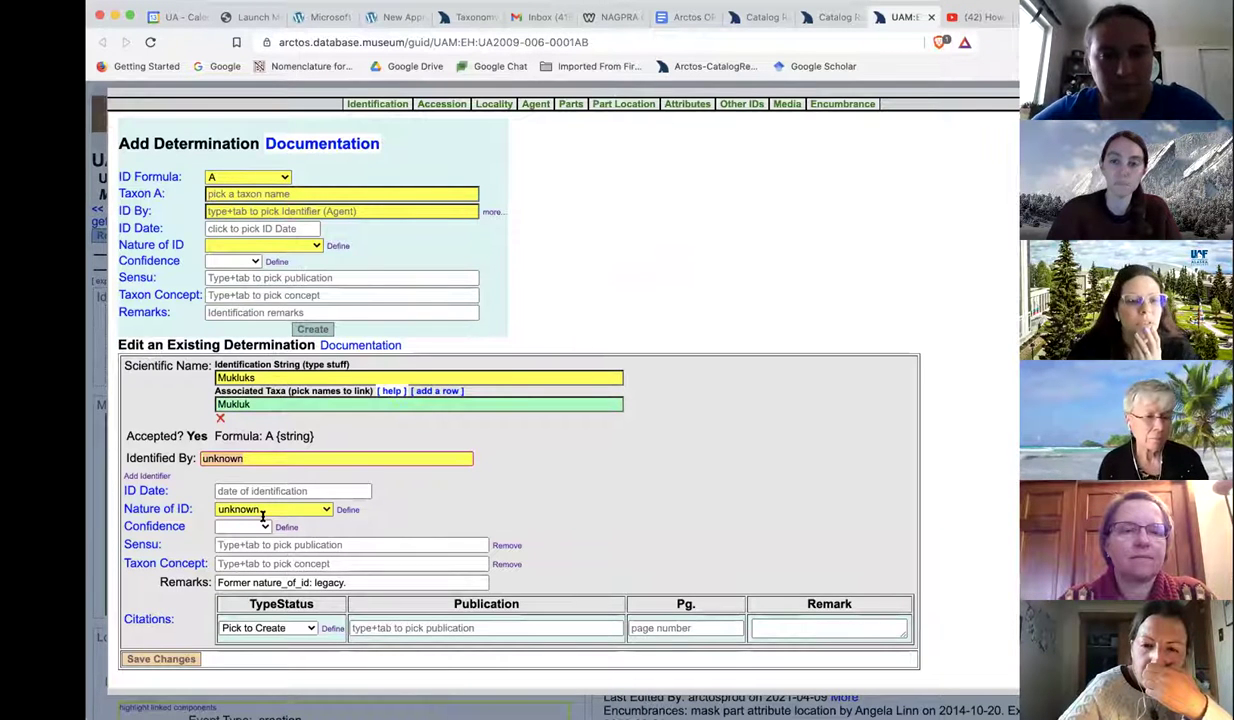
Step: Set the cataloguer as identifier, ID date 2021-04-13, nature of ID function, and save
click(251, 460)
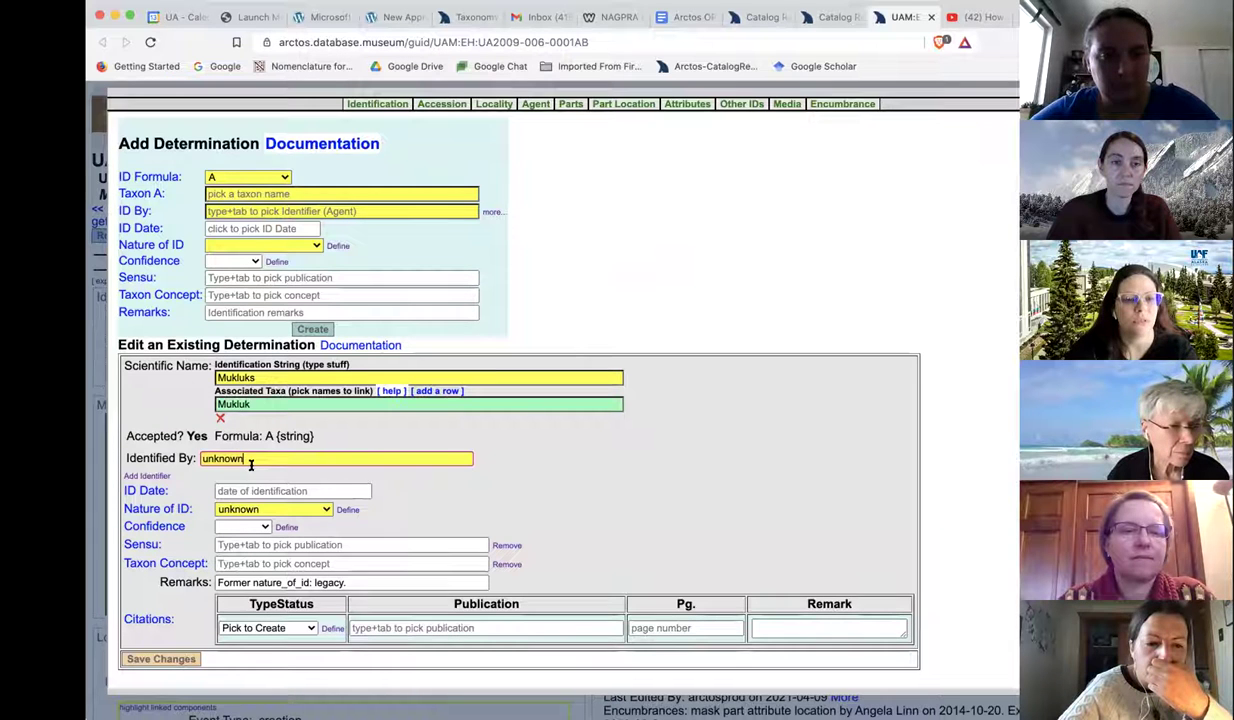
double_click(251, 460)
text(angela)
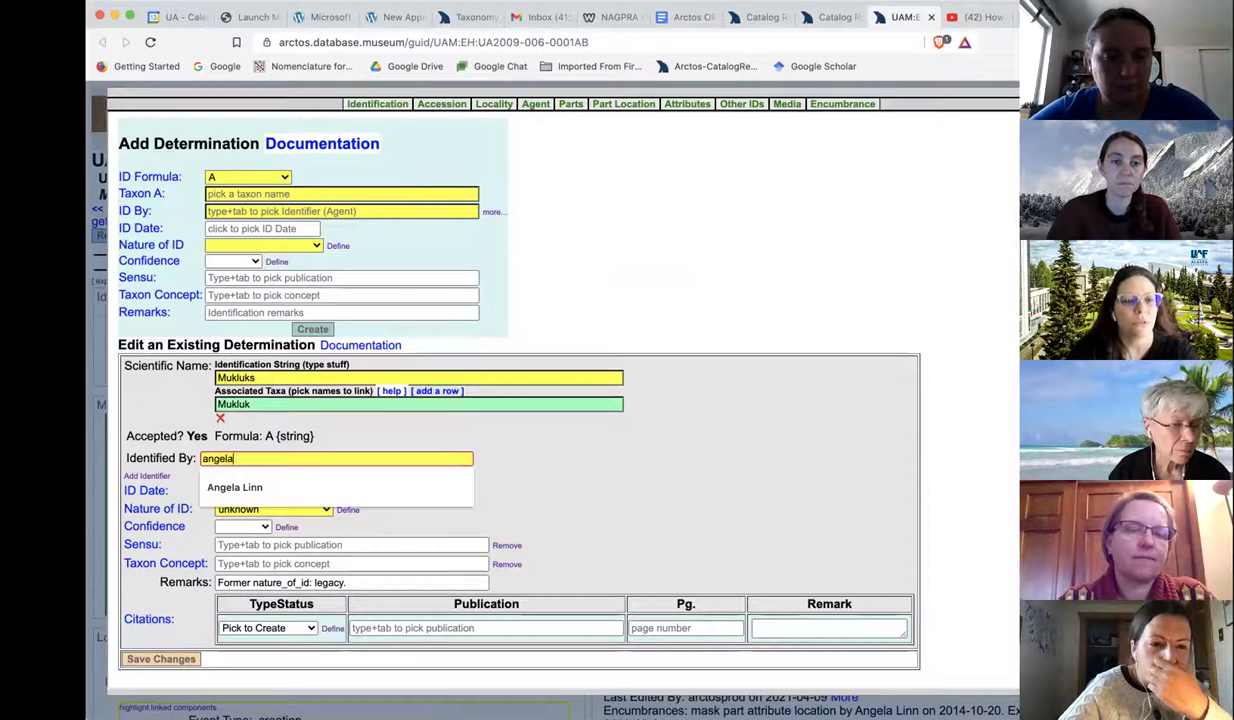
click(229, 489)
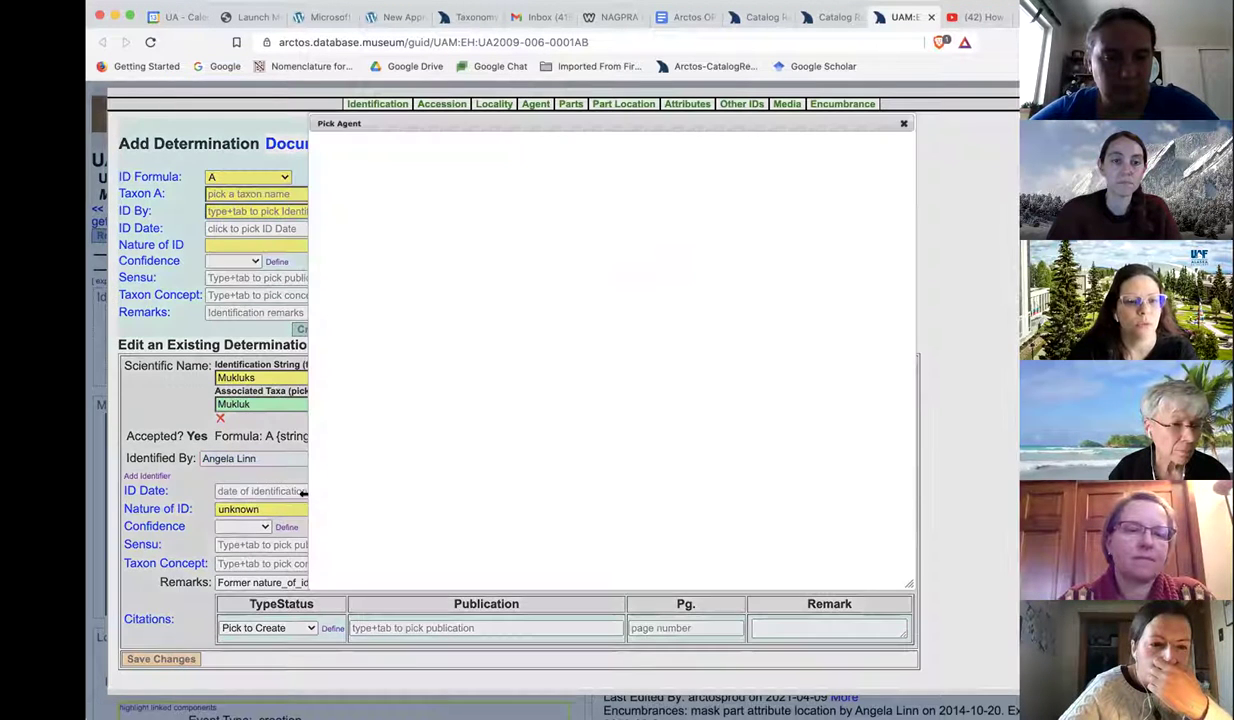
click(270, 488)
click(250, 544)
click(265, 508)
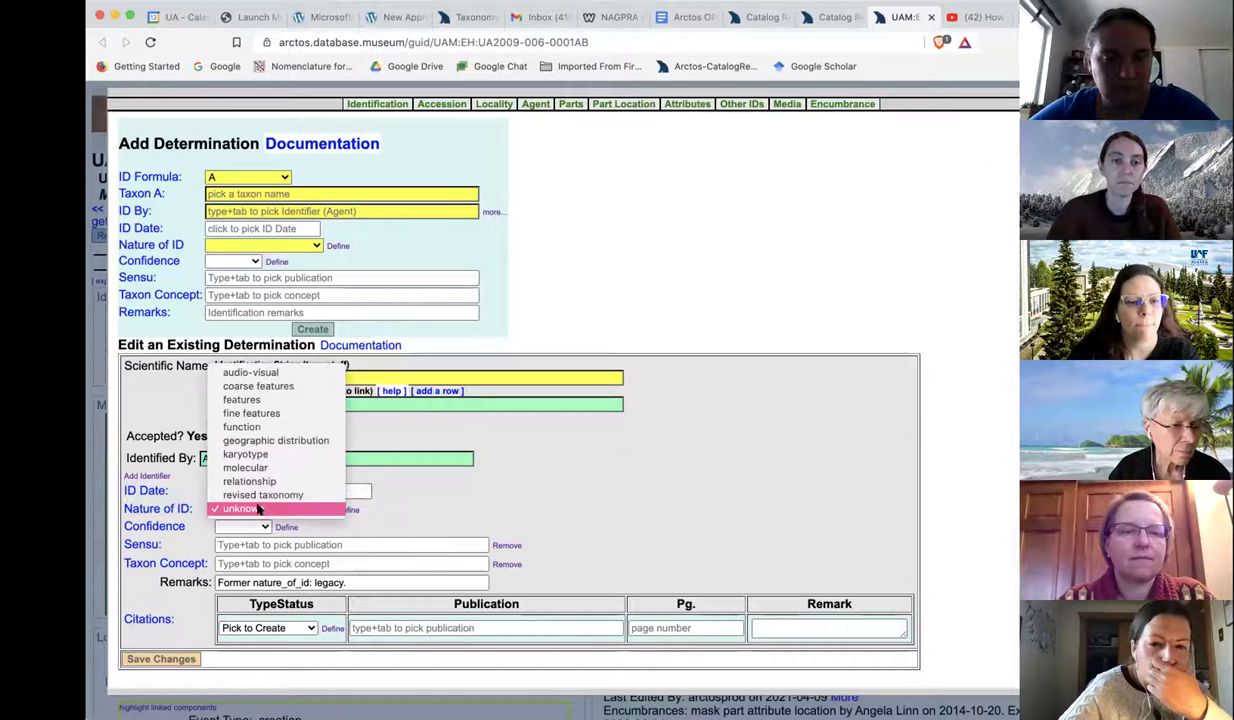
click(242, 427)
click(165, 659)
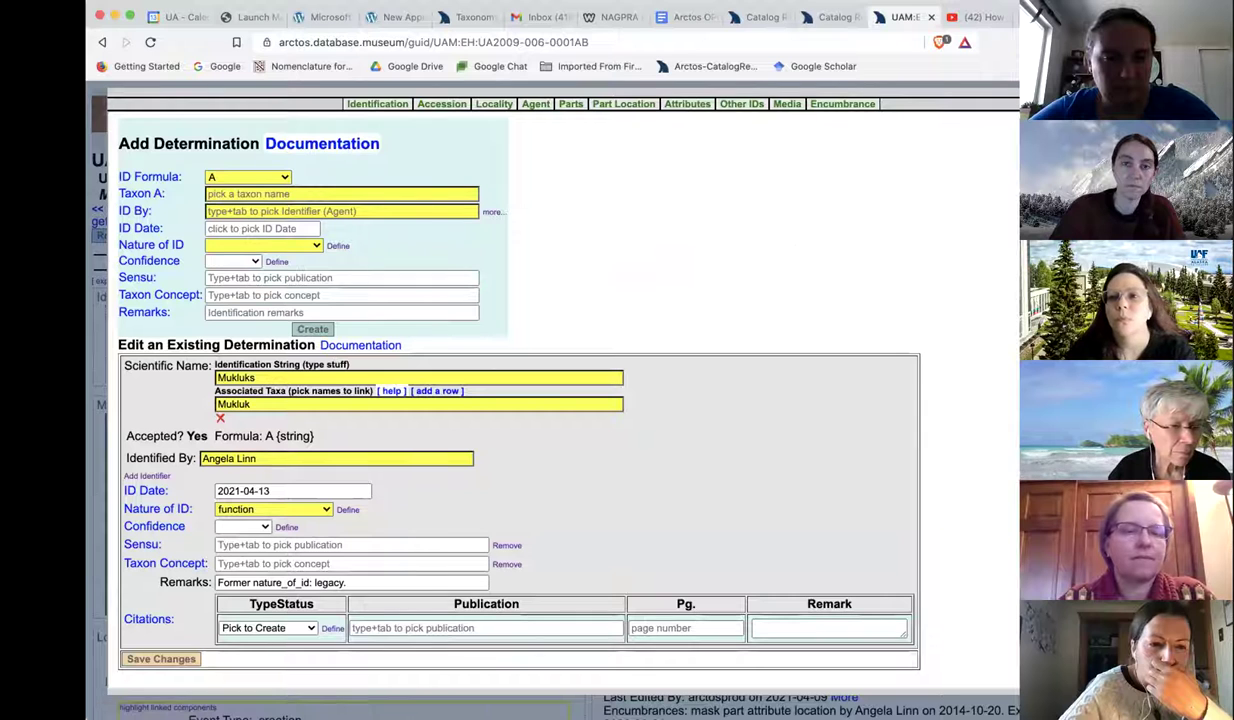
click(906, 147)
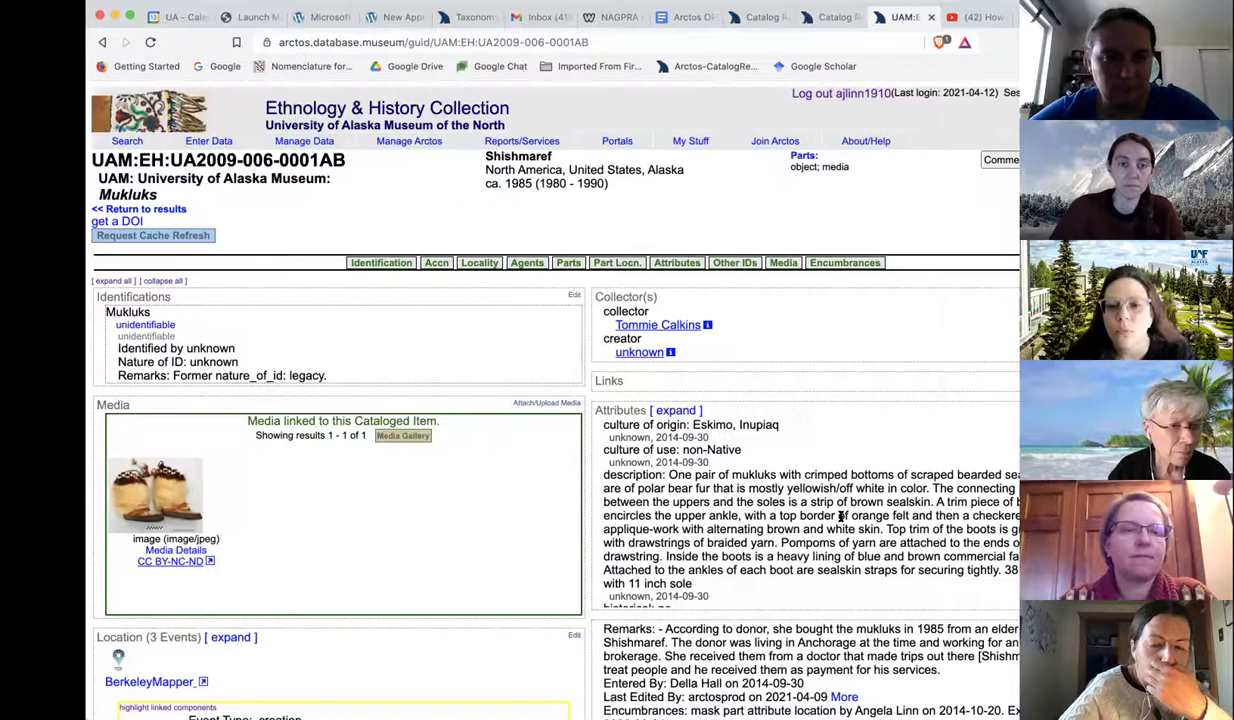
Step: Add Ursus maritimus as a second associated taxon row beneath Mukluk and save
scroll(841, 516, down, 2)
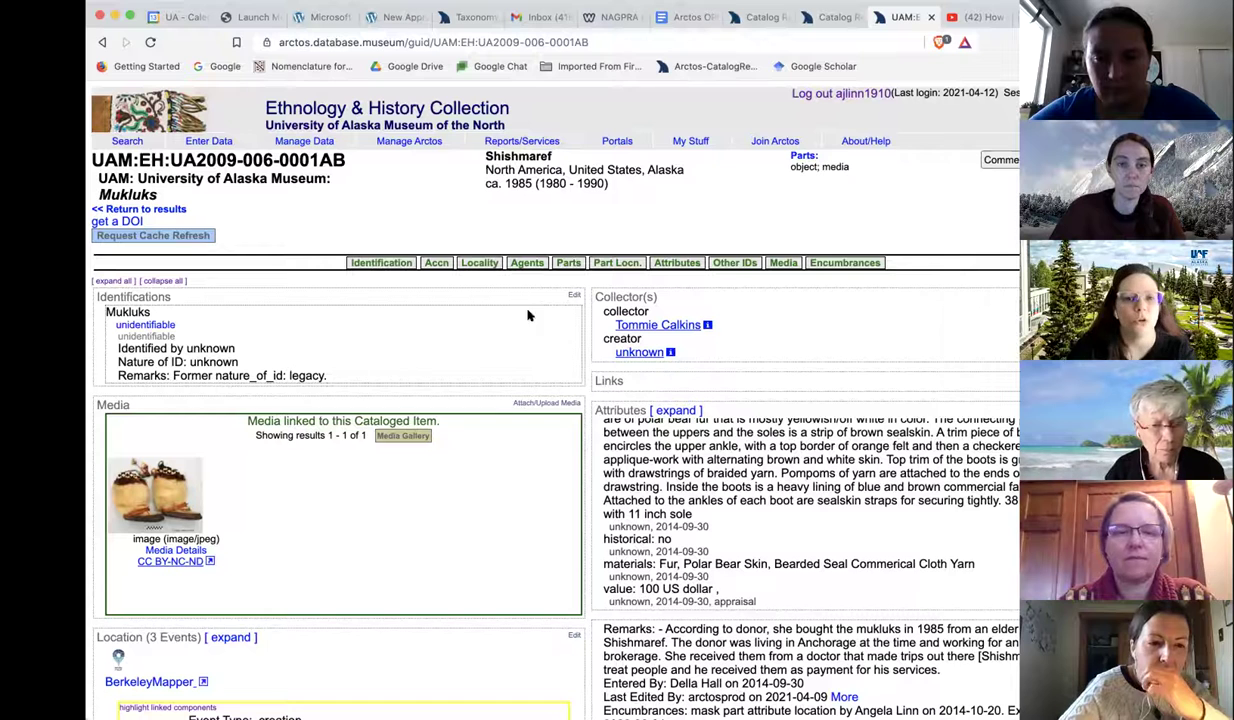
click(572, 295)
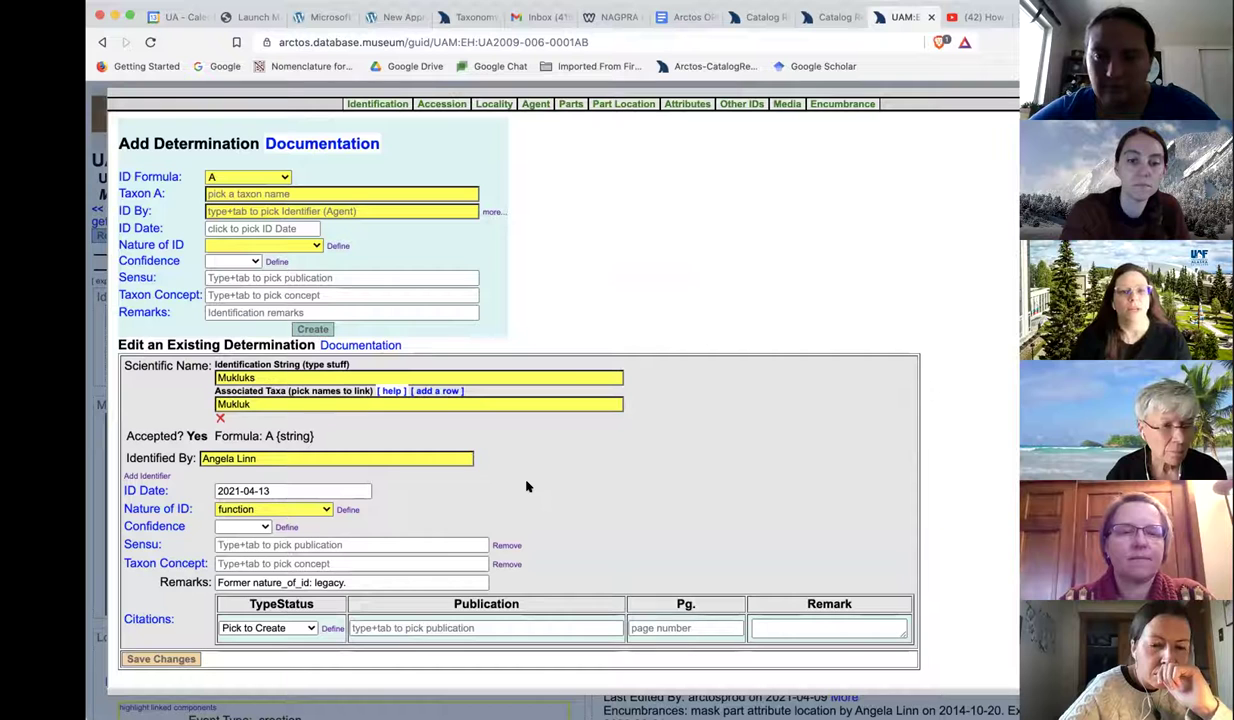
click(446, 391)
click(293, 432)
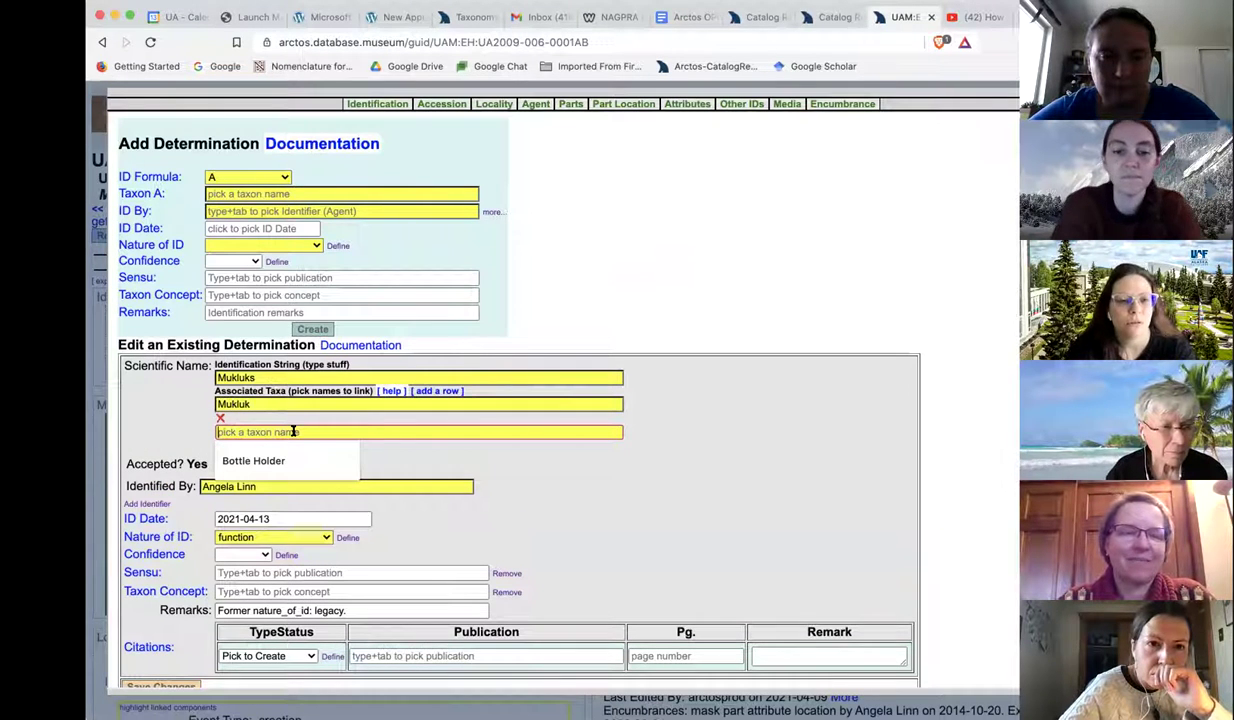
text(Ursus maritimus)
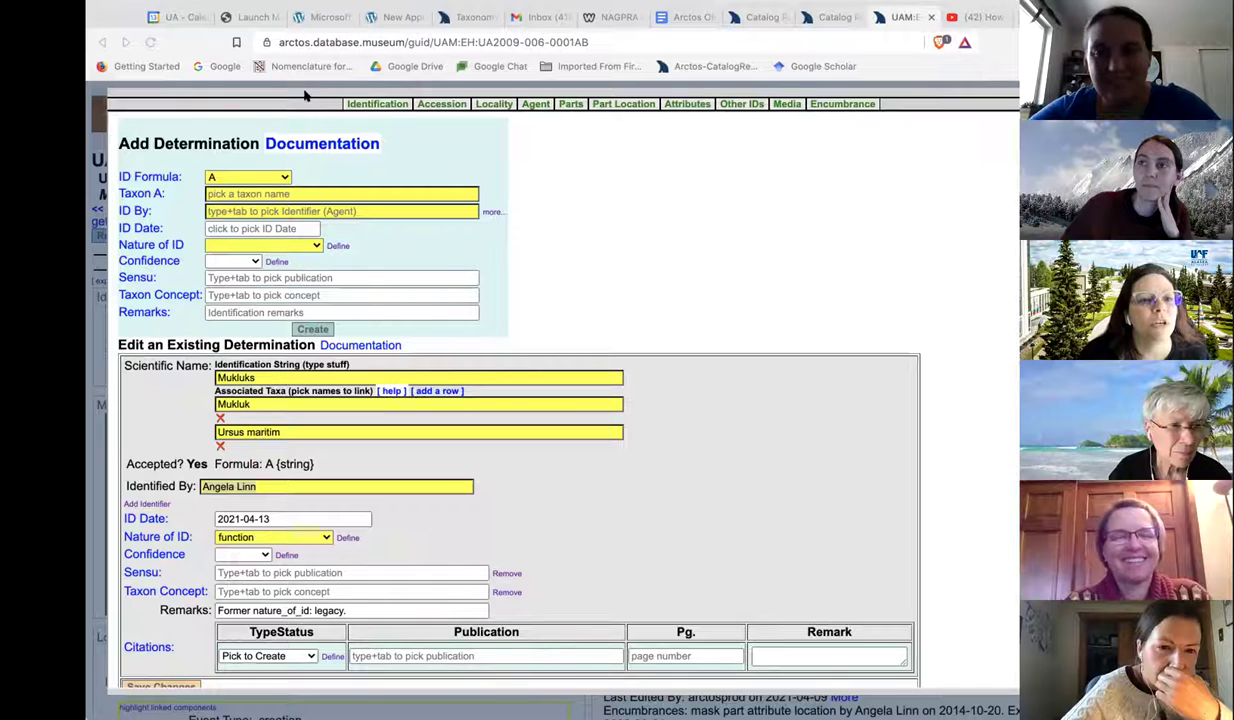
click(181, 686)
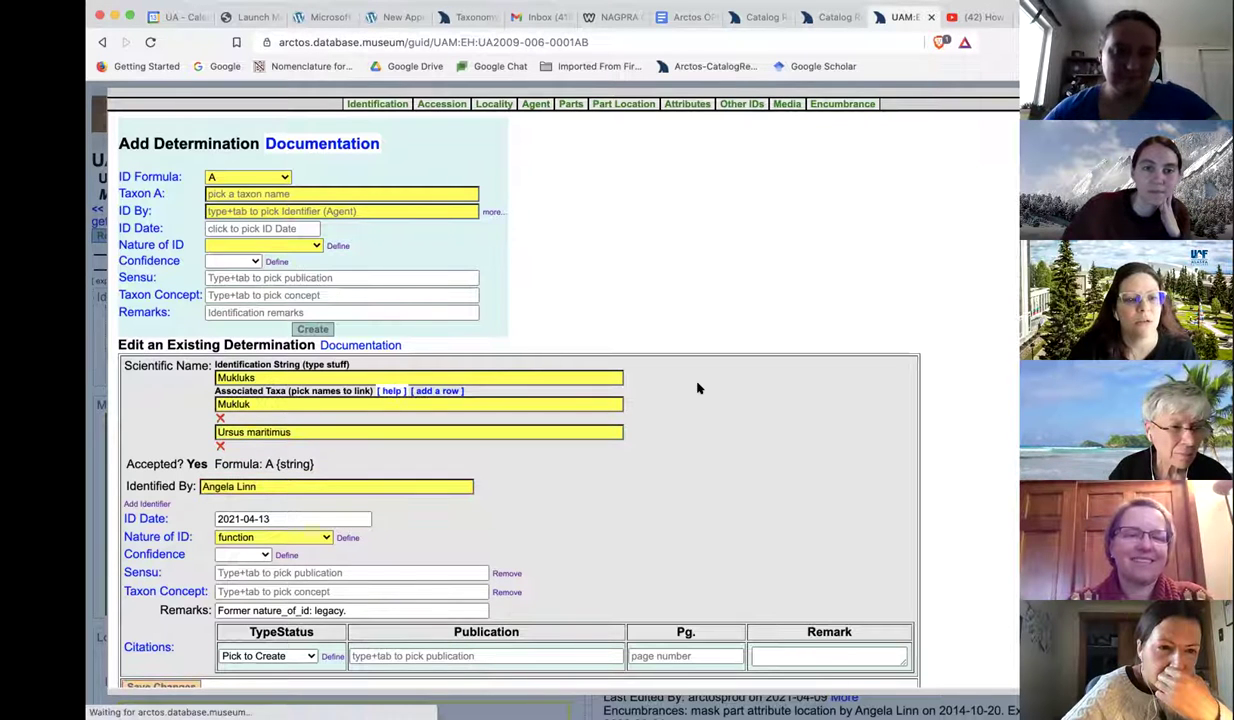
scroll(686, 445, down, 1)
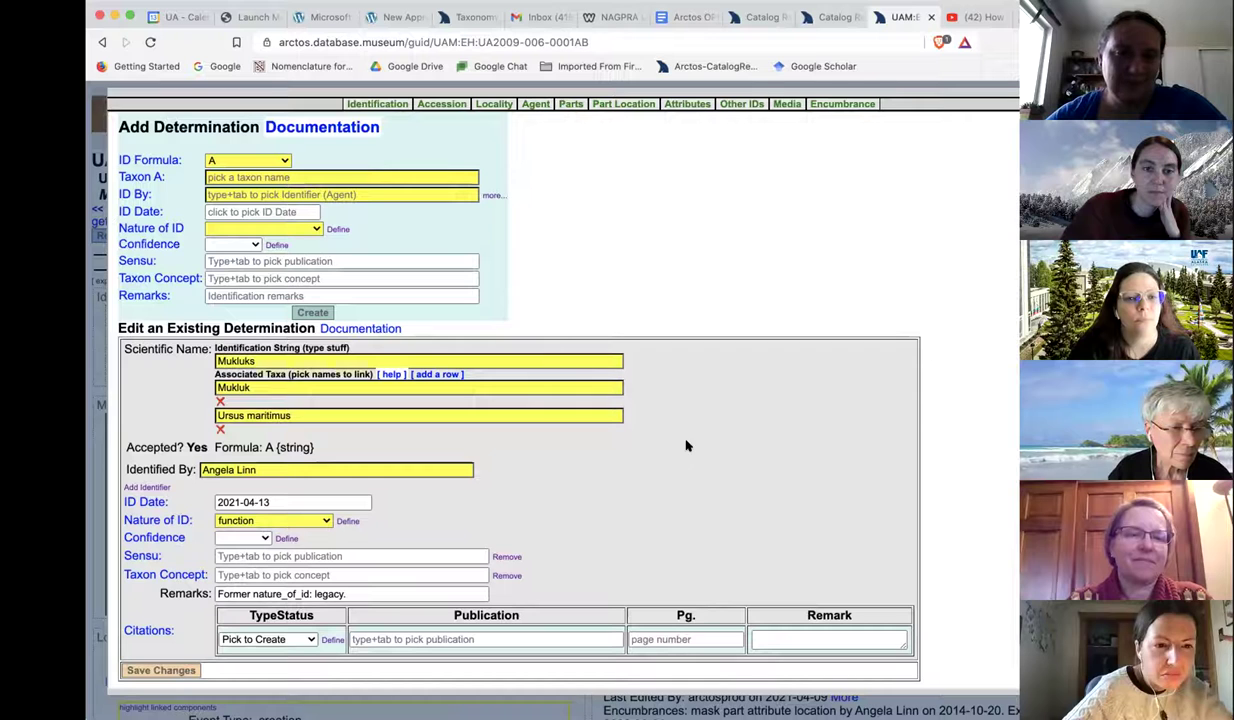
Step: Clear the mistyped third taxon row, mark it DELETE, and save the determination
click(444, 373)
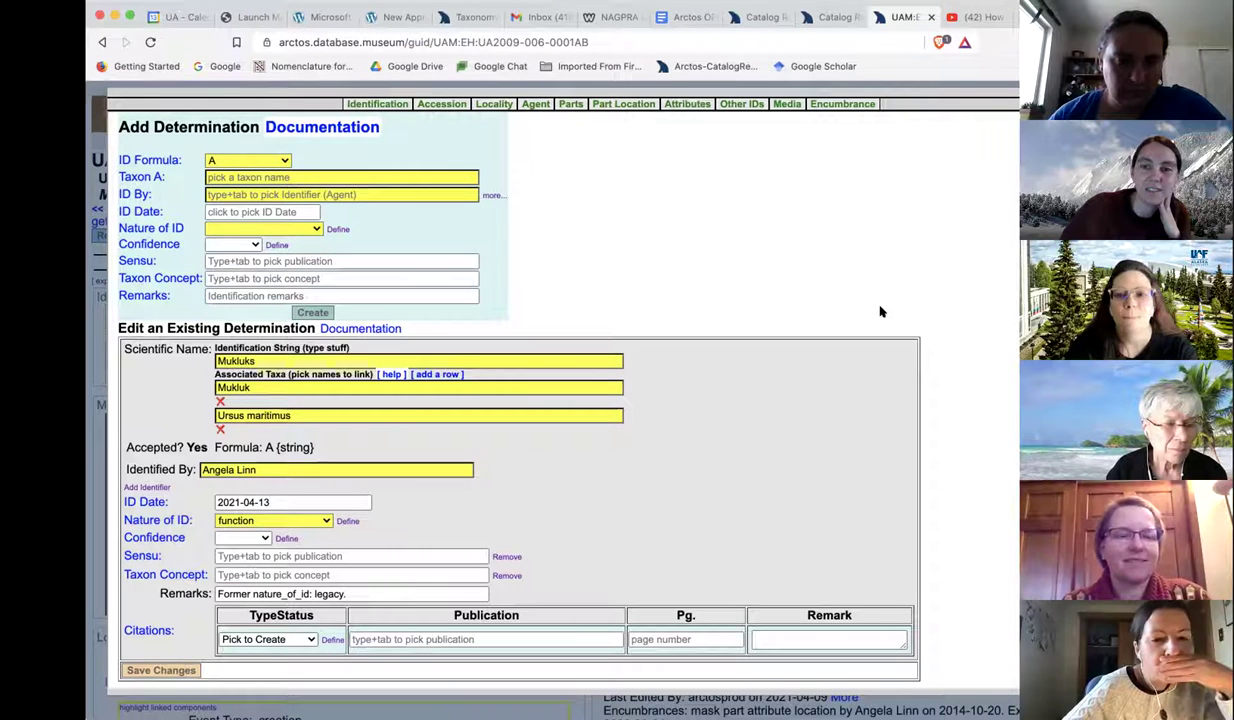
click(436, 373)
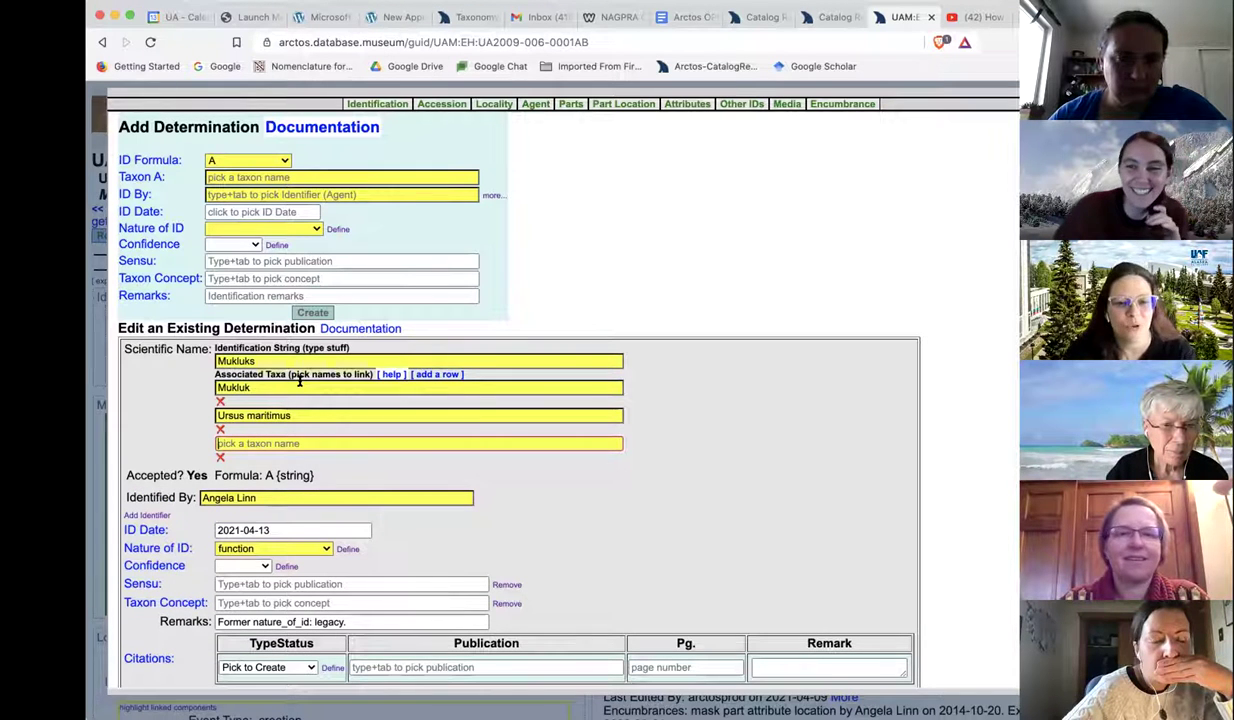
text(erig)
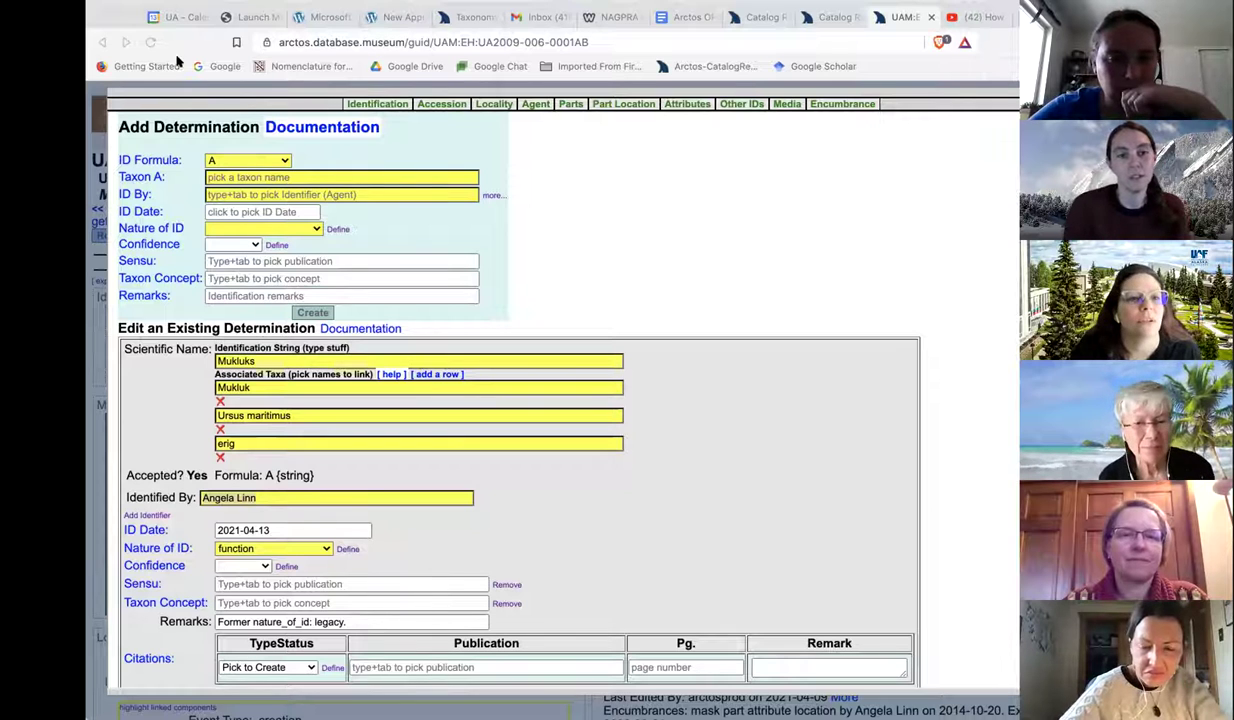
click(591, 347)
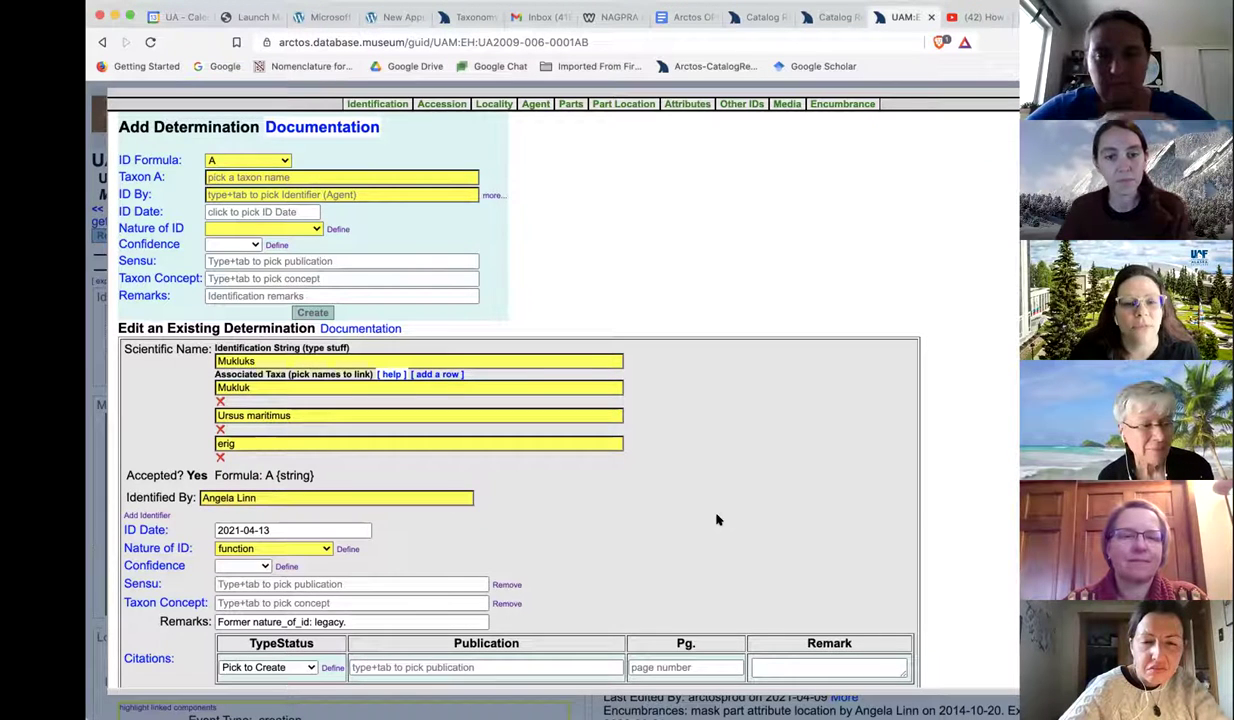
scroll(716, 520, up, 5)
double_click(228, 442)
key(BackSpace)
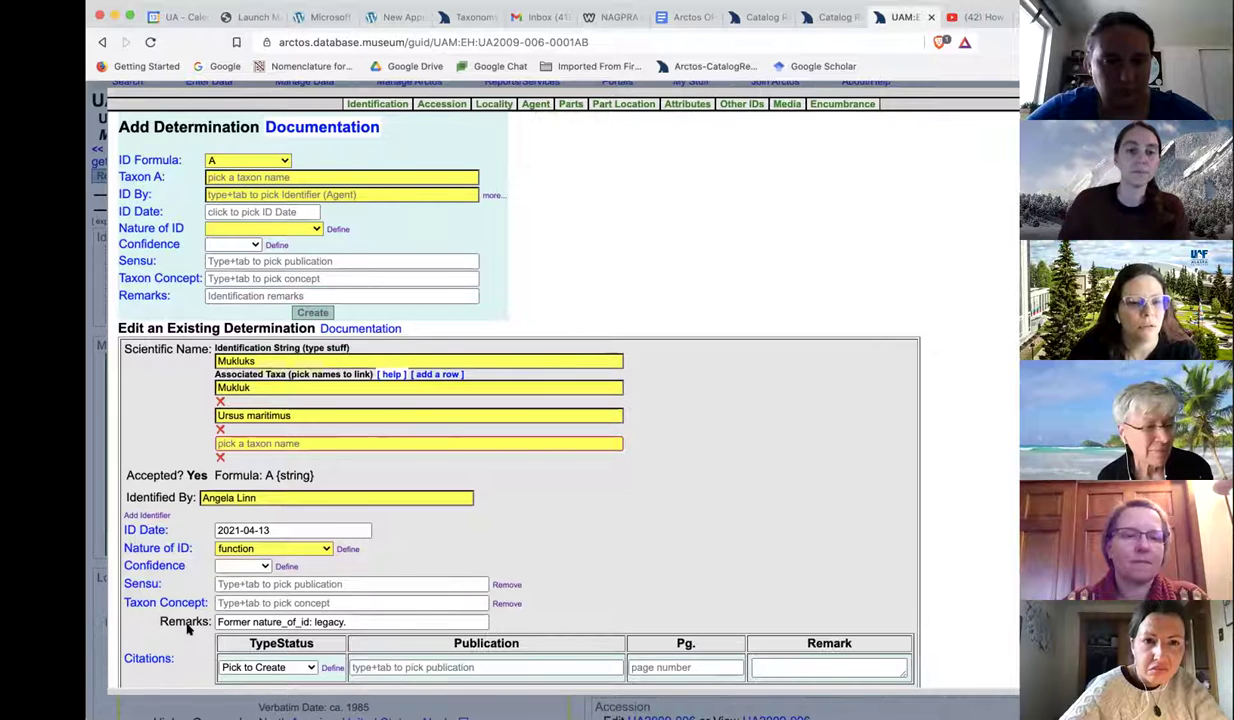
scroll(958, 372, down, 1)
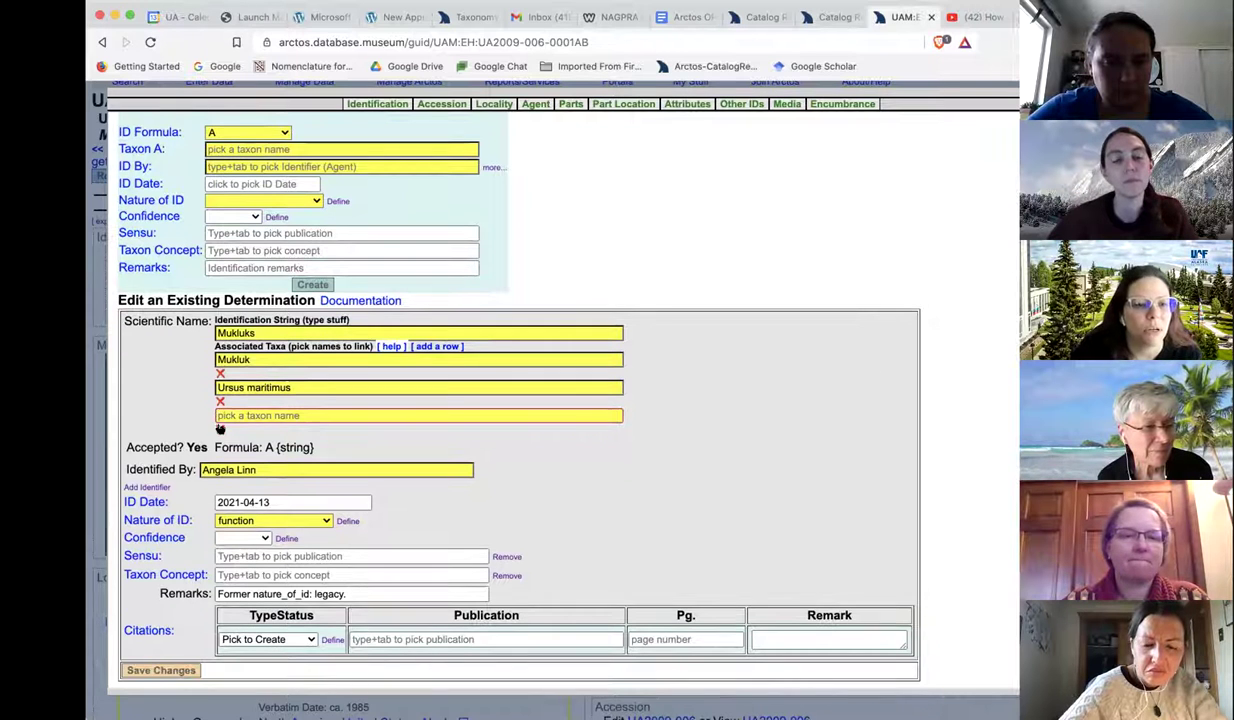
click(220, 429)
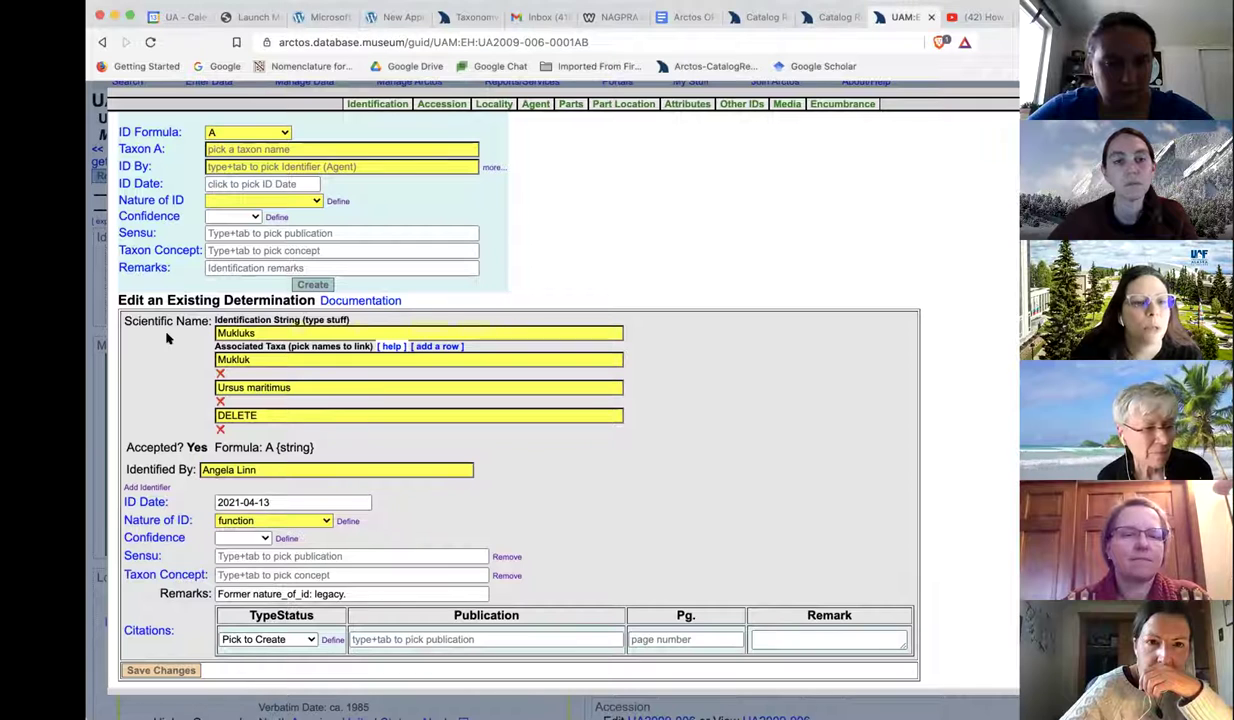
click(160, 670)
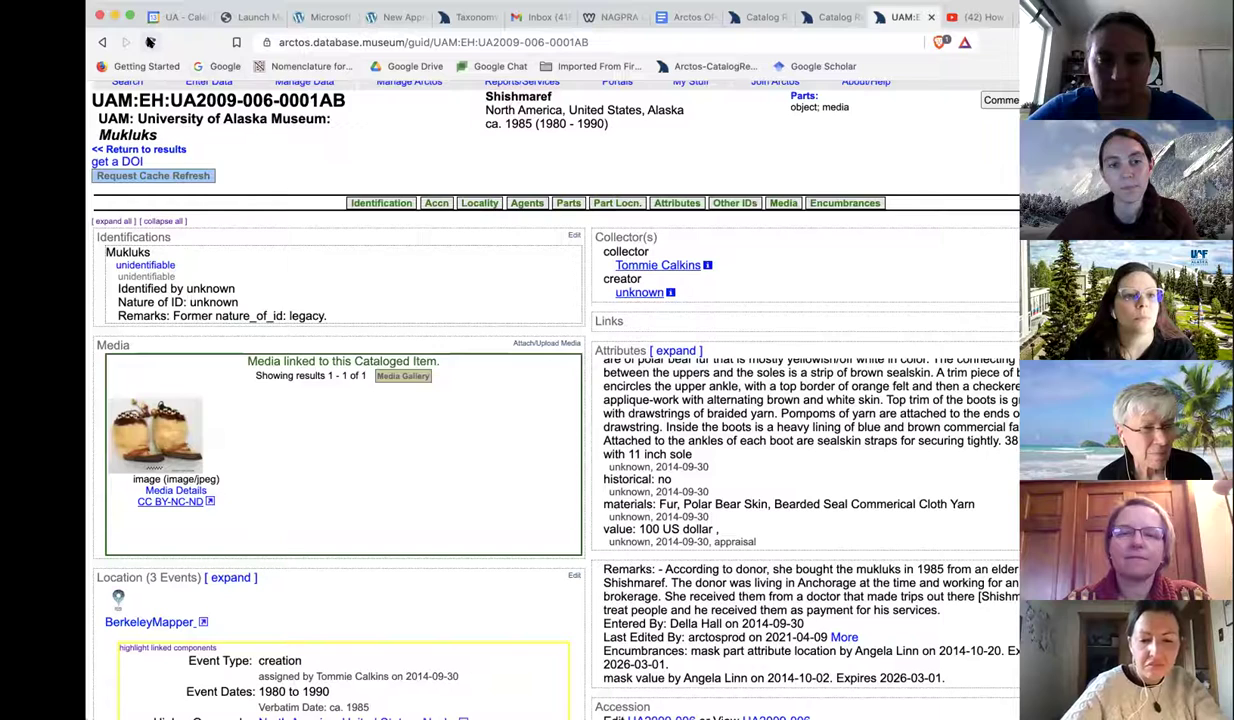
Step: Reload the Mukluks record to confirm Mukluk and Ursus maritimus, then reopen the identification editor
click(150, 42)
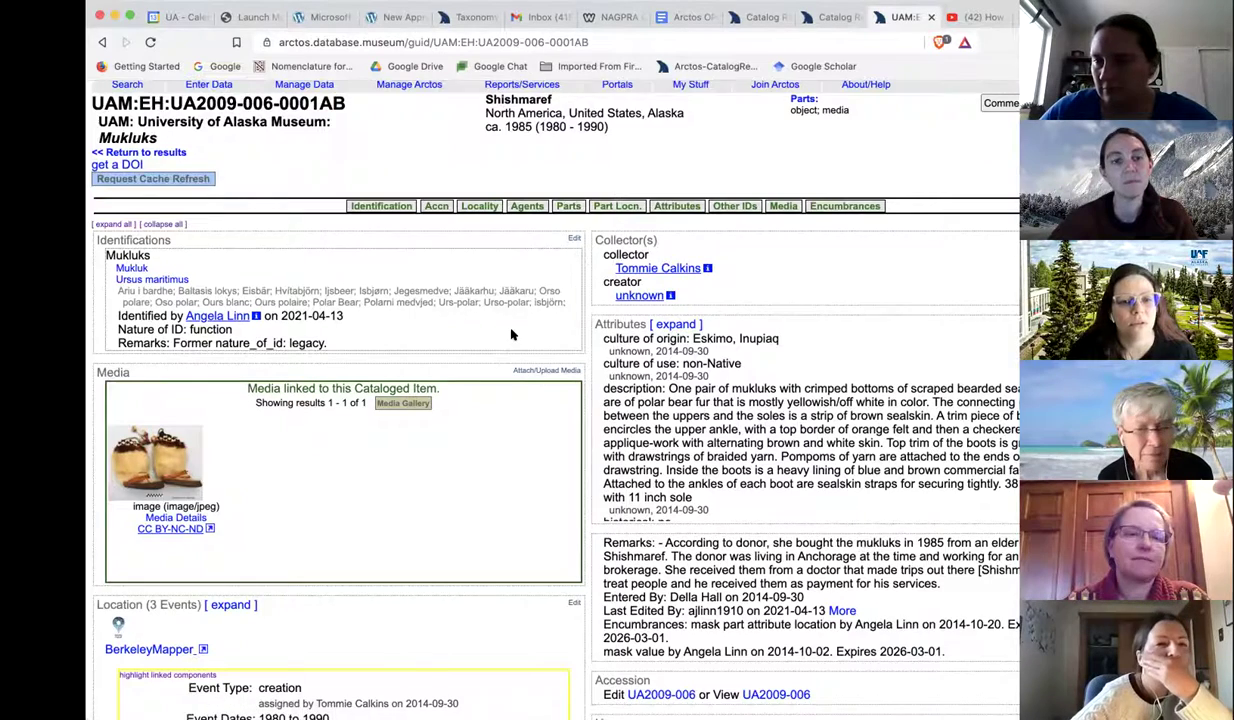
scroll(525, 332, down, 3)
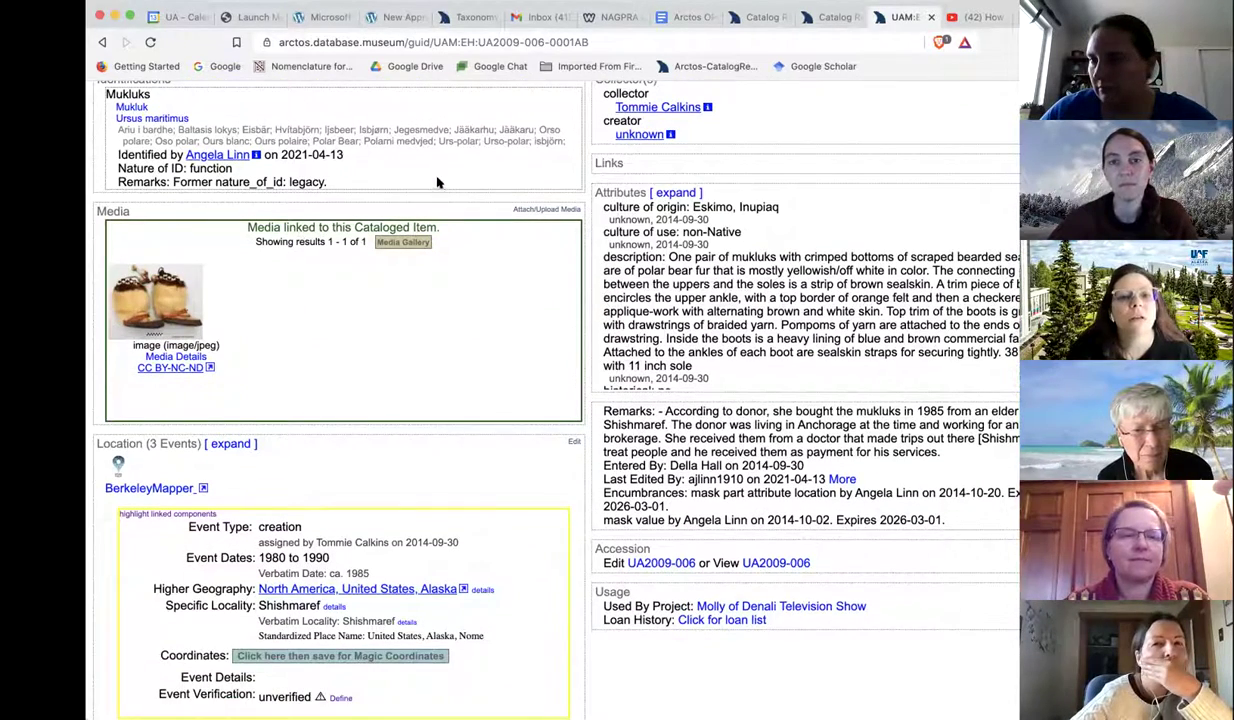
scroll(520, 495, up, 5)
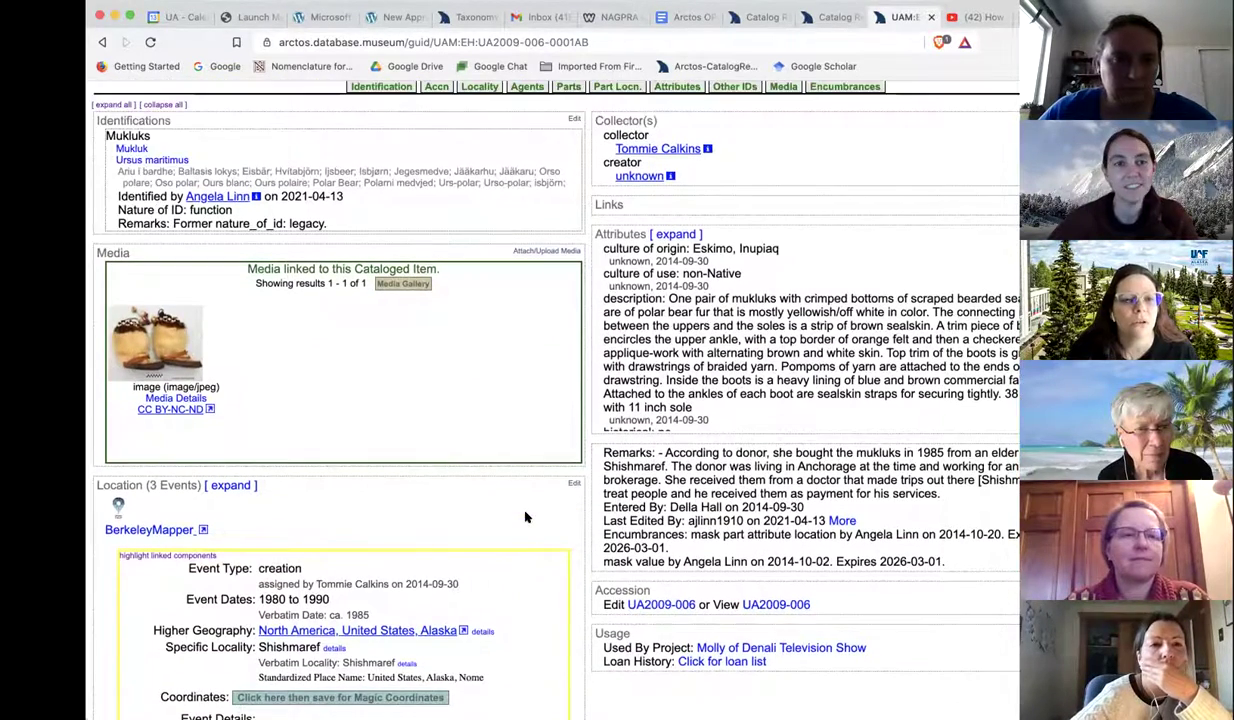
click(573, 296)
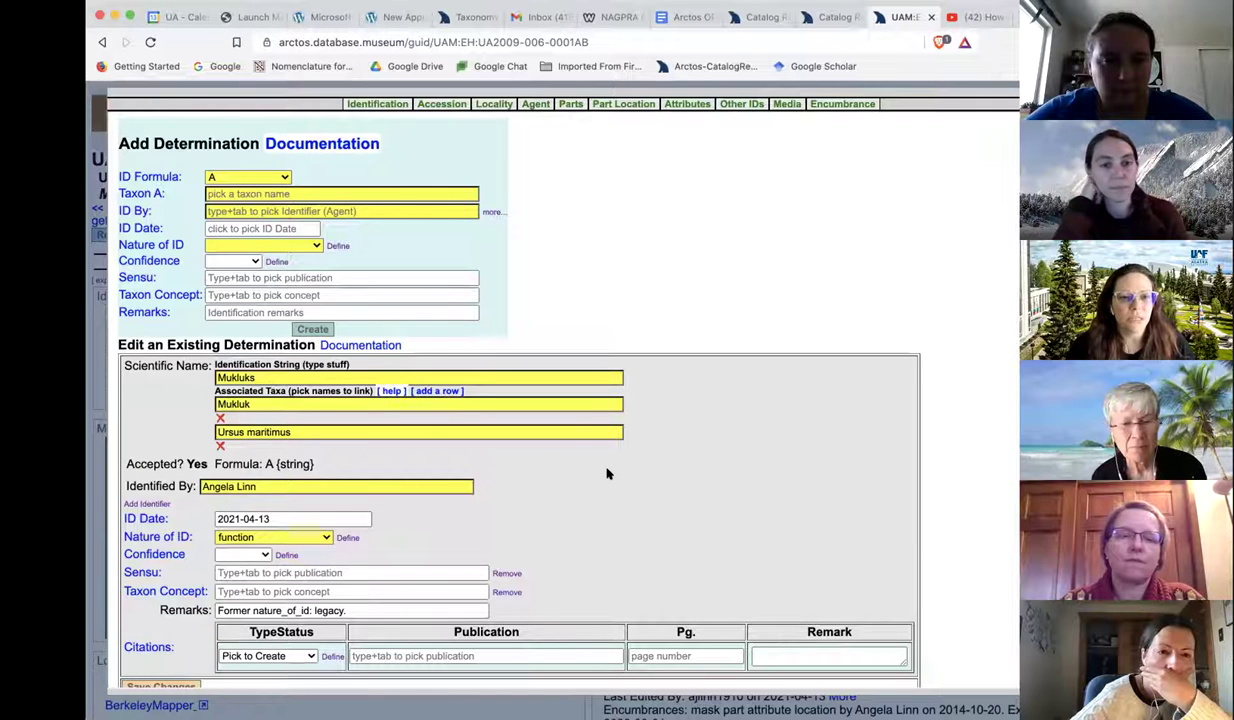
Step: Check the Mukluks determination's associated taxa, Mukluk and Ursus maritimus, then open a new blank browser tab
scroll(607, 473, down, 1)
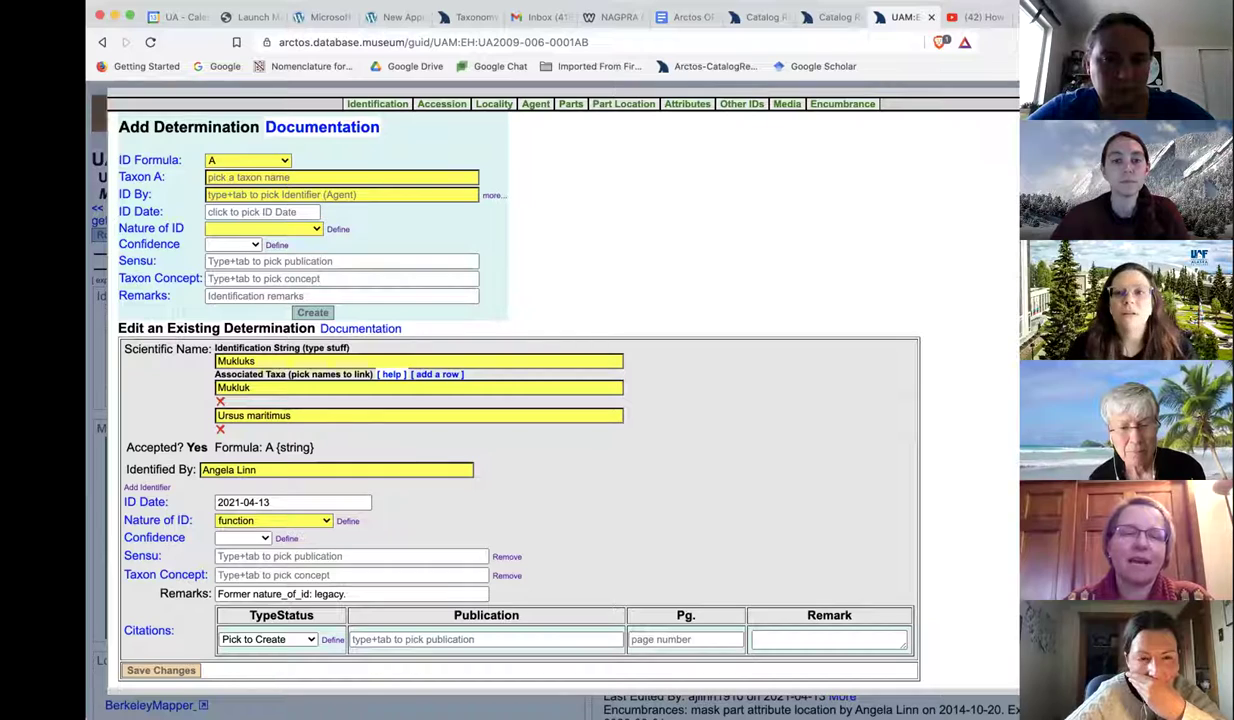
key(super+t)
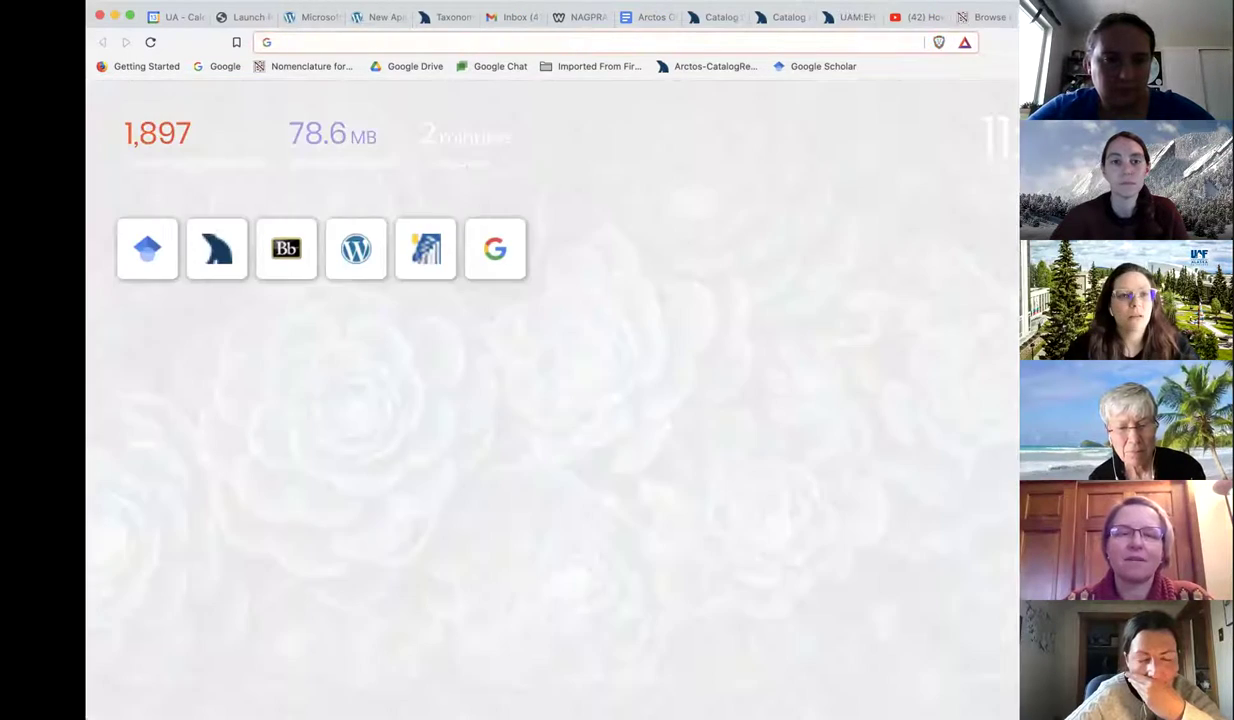
Step: Web-search 'bearded seal', then close the results tab to return to Arctos
text(bearded seal)
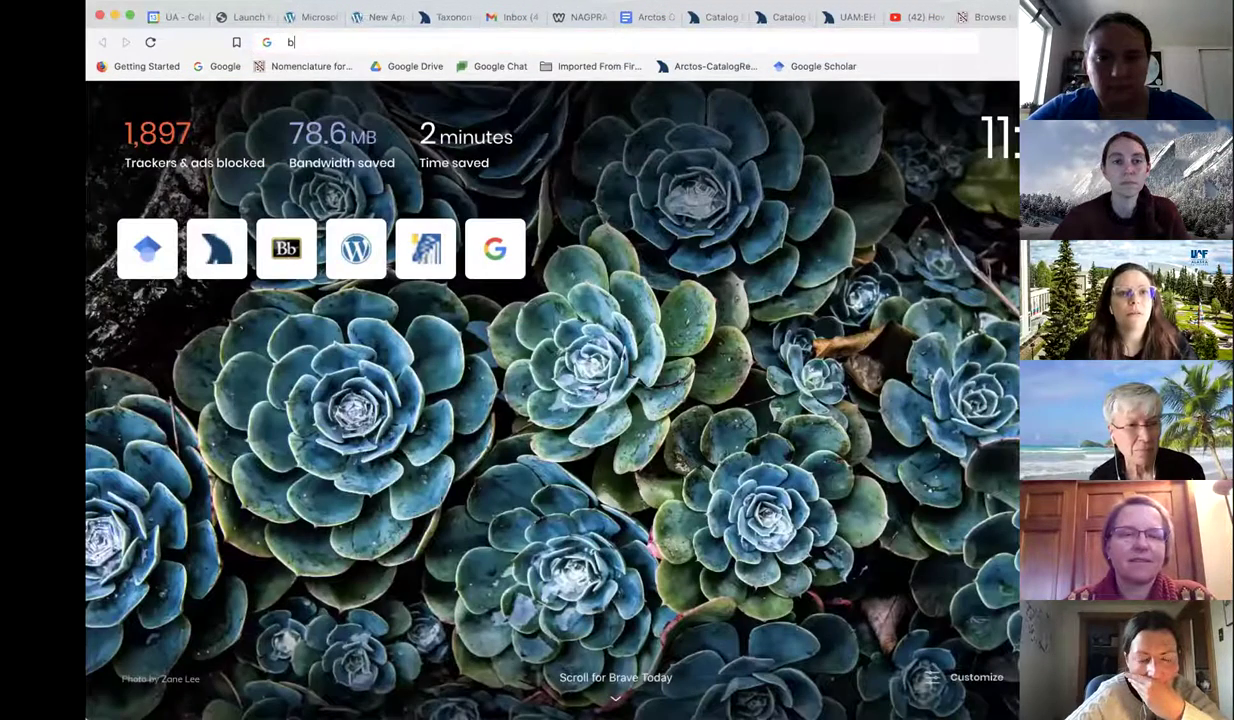
key(Return)
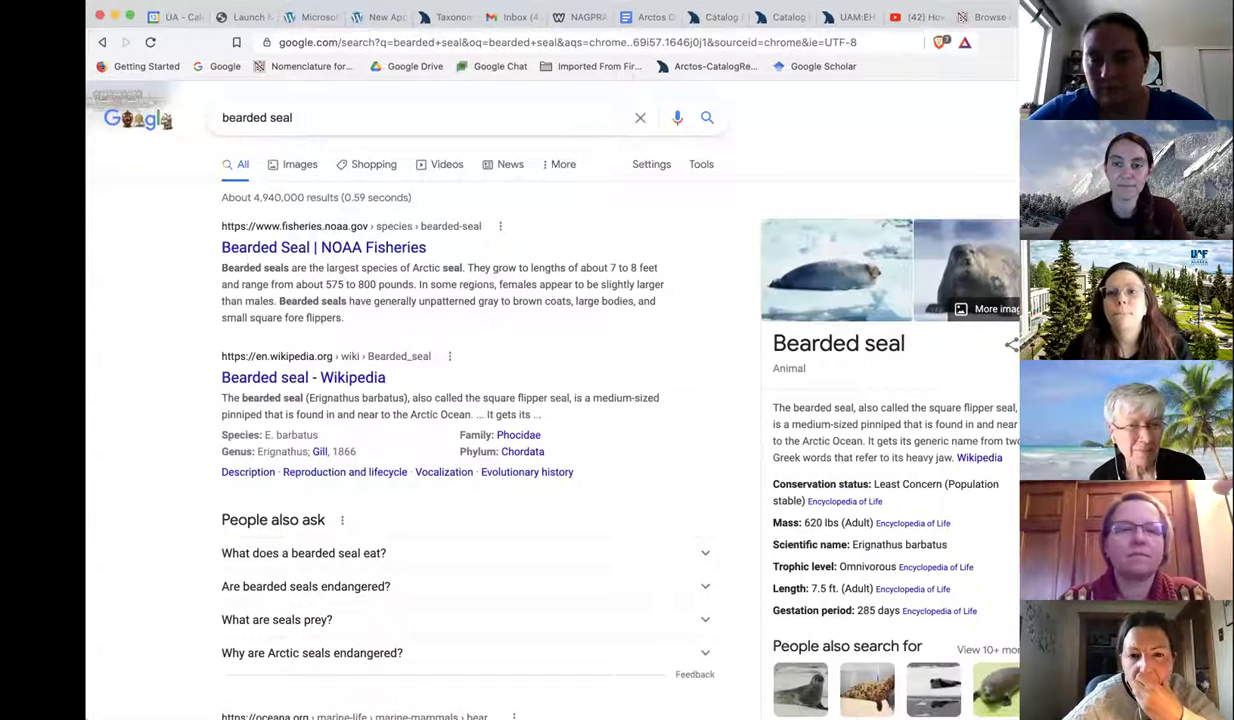
key(super+w)
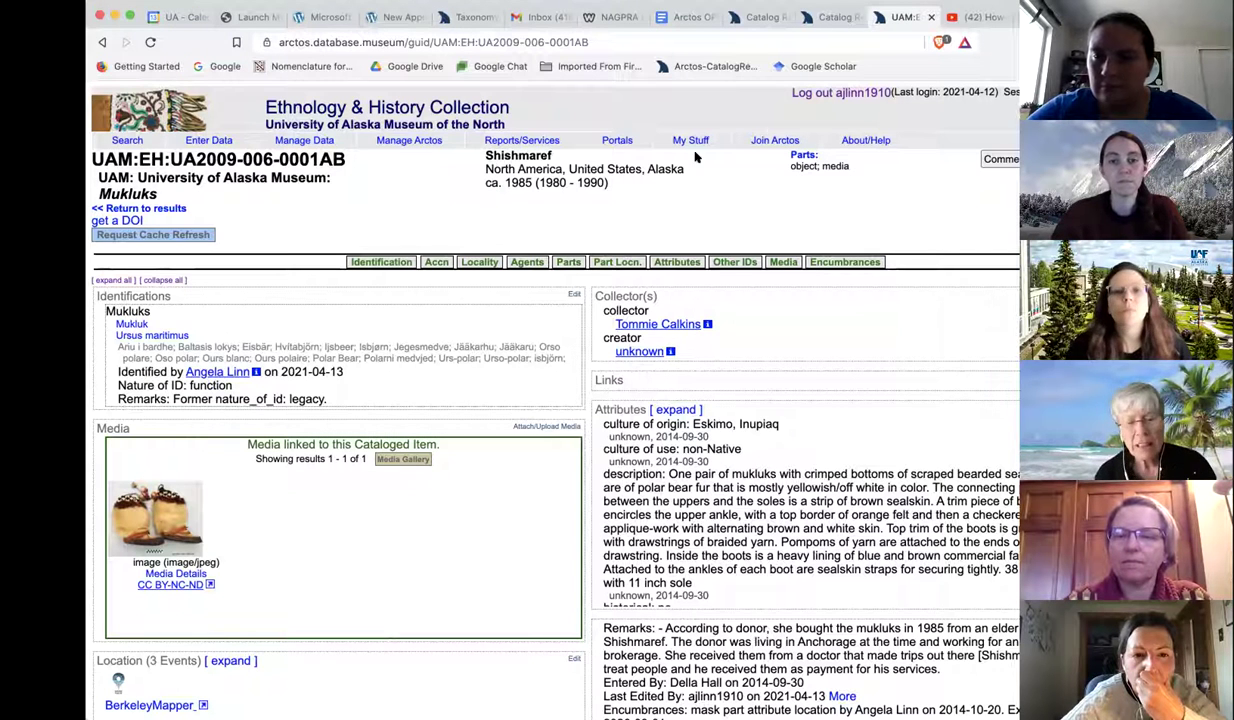
Step: Go to the Arctos taxonomy search page and look over the Name Type options without changing them
click(470, 20)
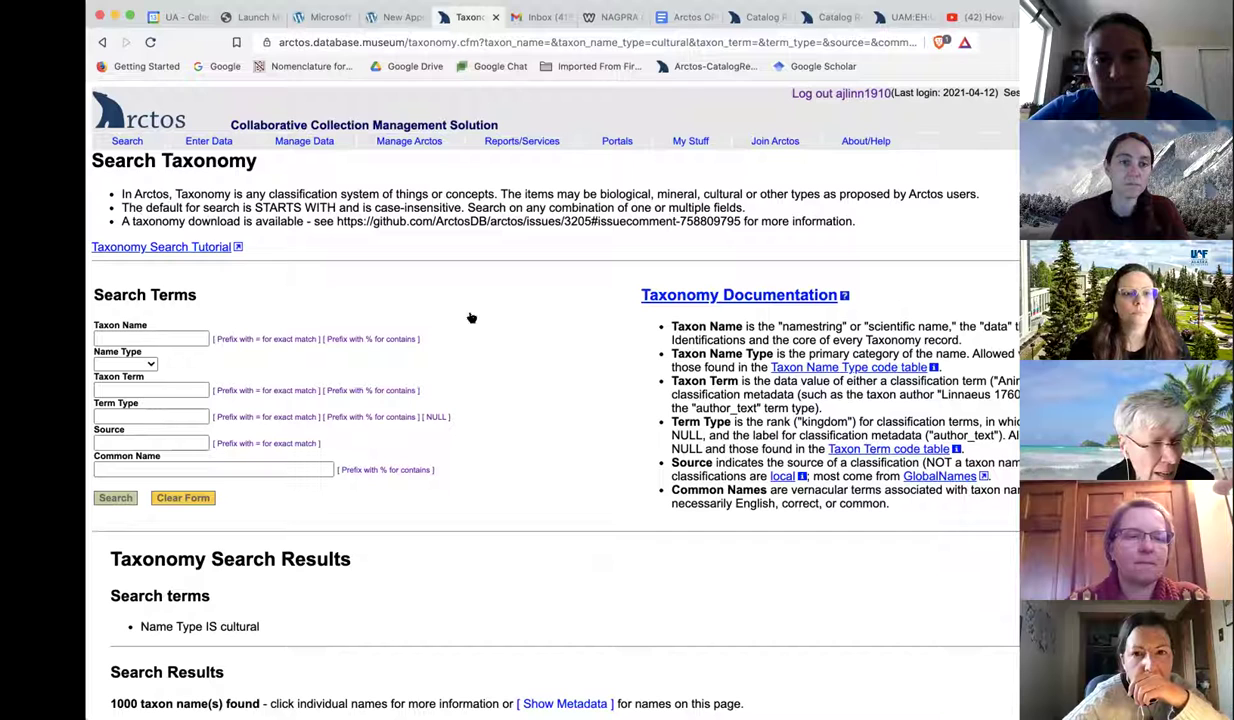
click(146, 363)
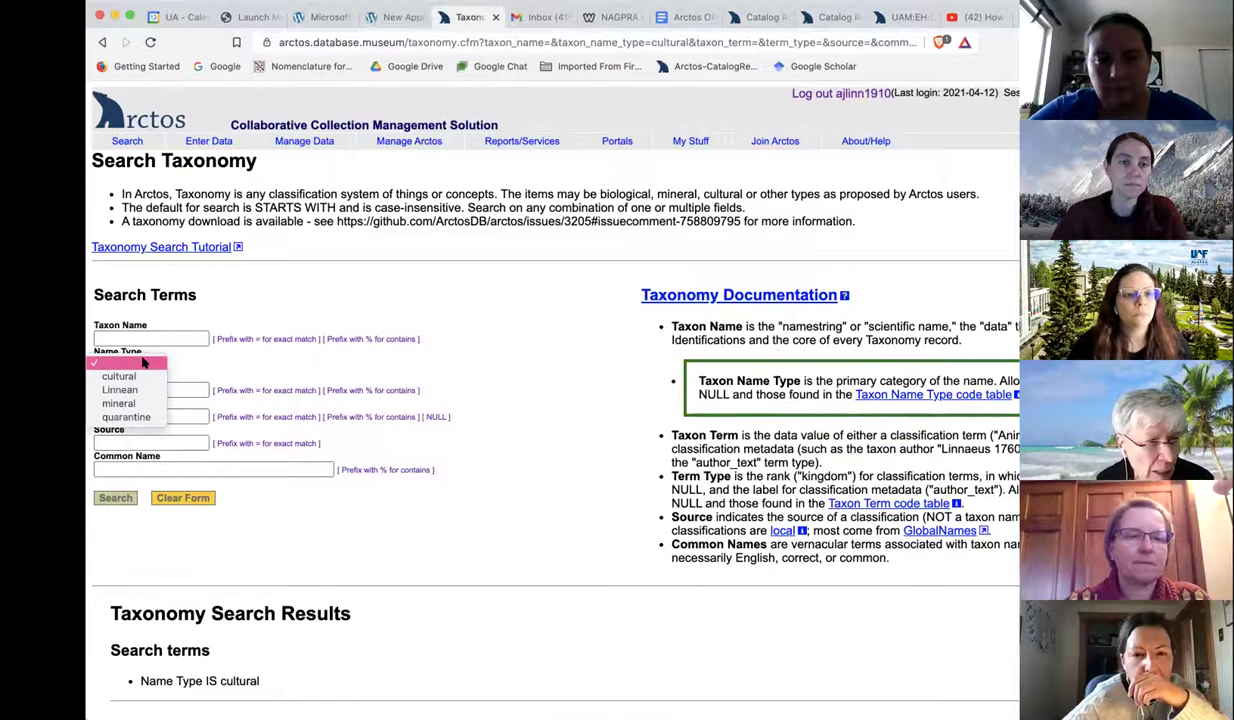
click(463, 372)
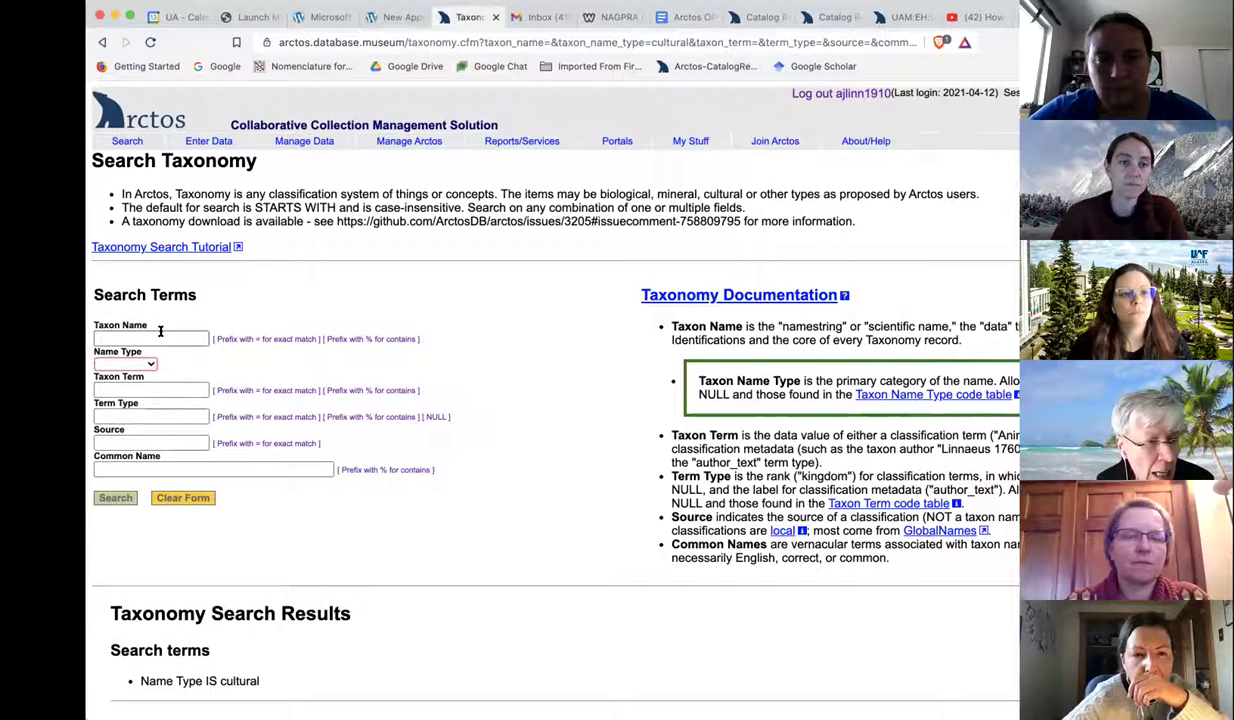
Step: Search taxonomy for Taxon Name 'bus', listing 301 names
click(160, 333)
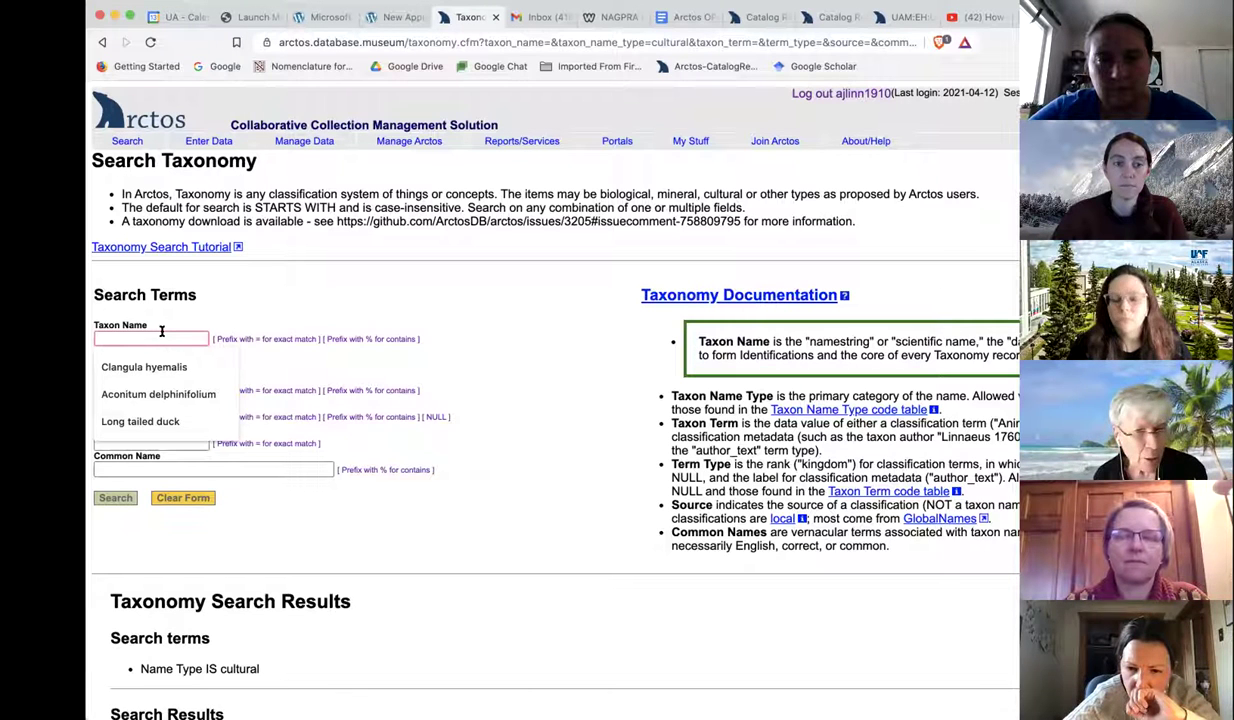
click(325, 287)
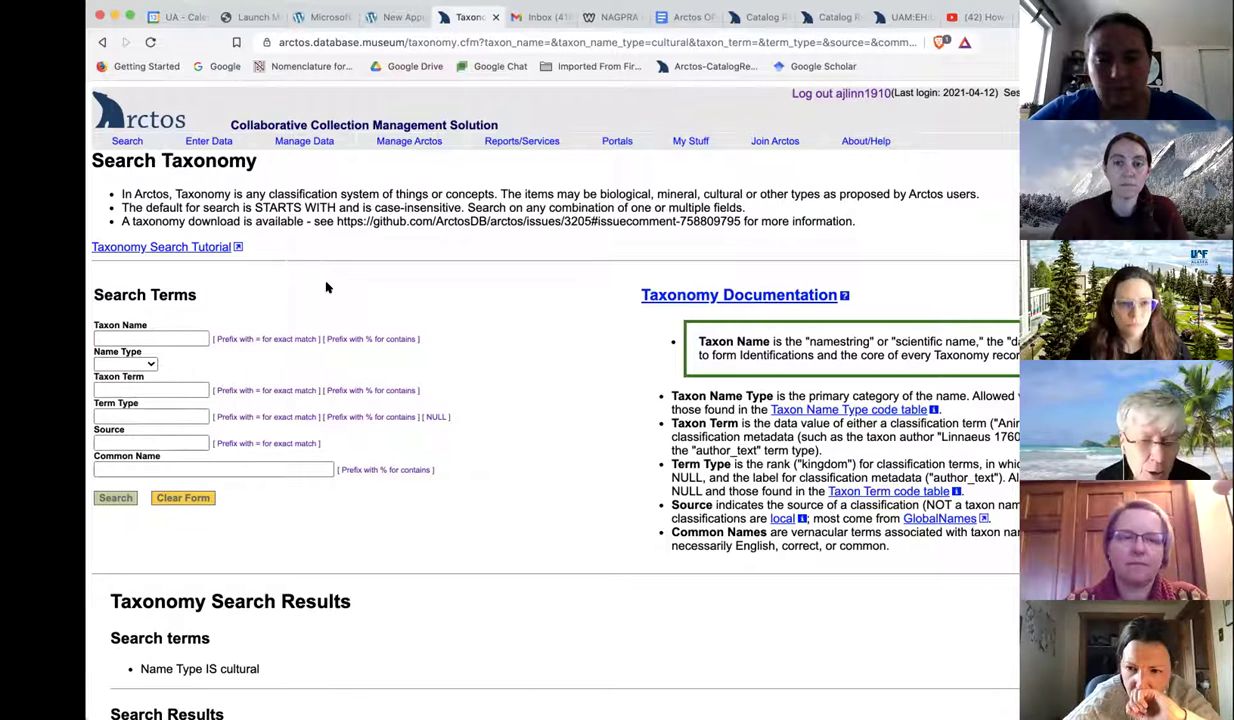
click(150, 338)
text(bus)
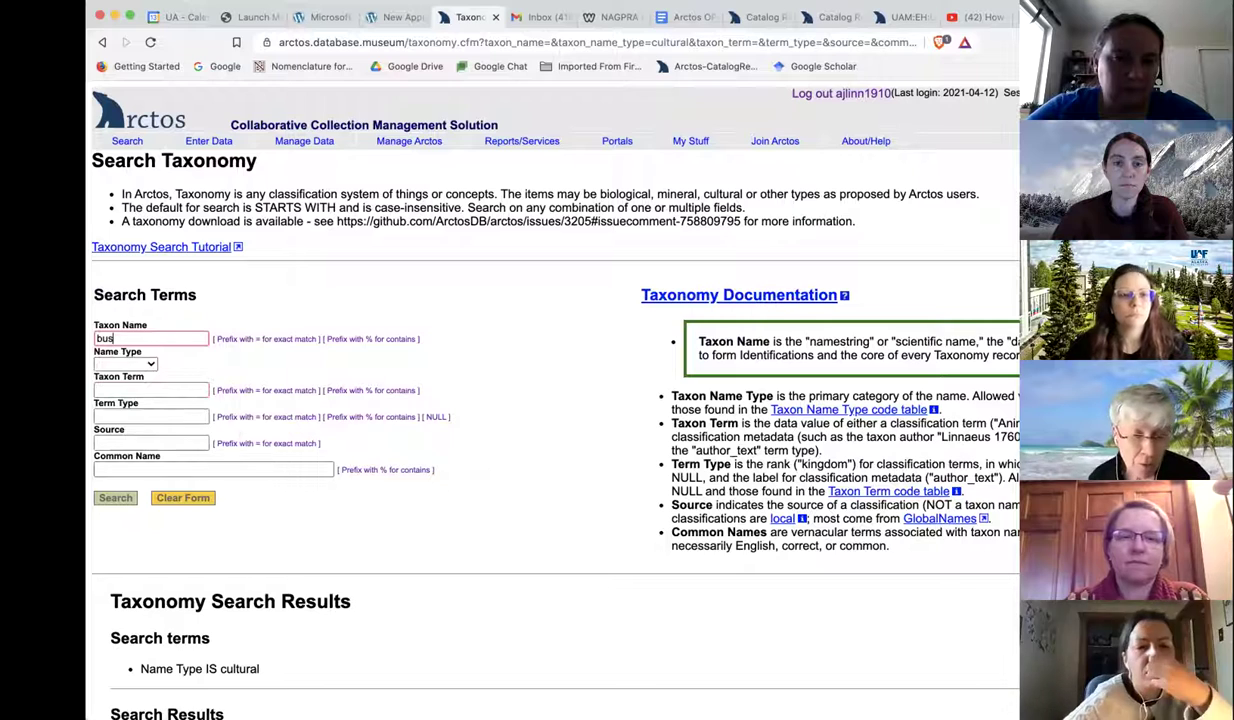
click(115, 498)
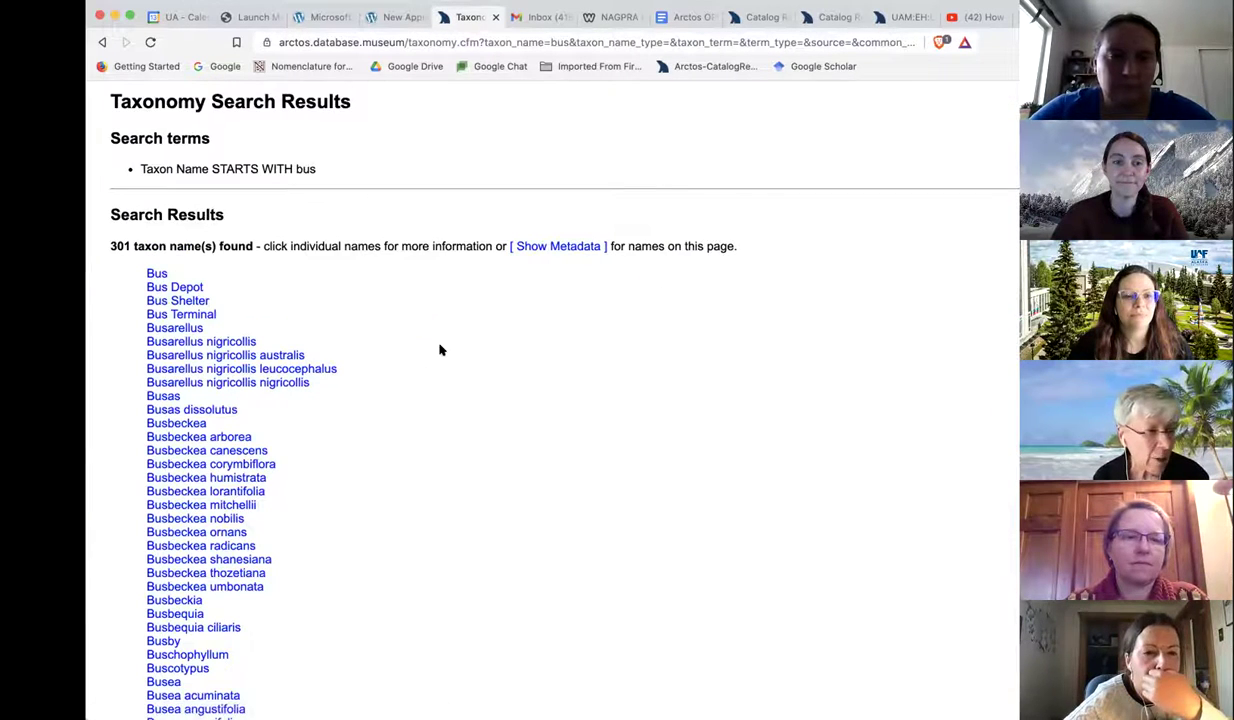
scroll(440, 350, down, 10)
scroll(441, 350, up, 15)
scroll(440, 500, down, 3)
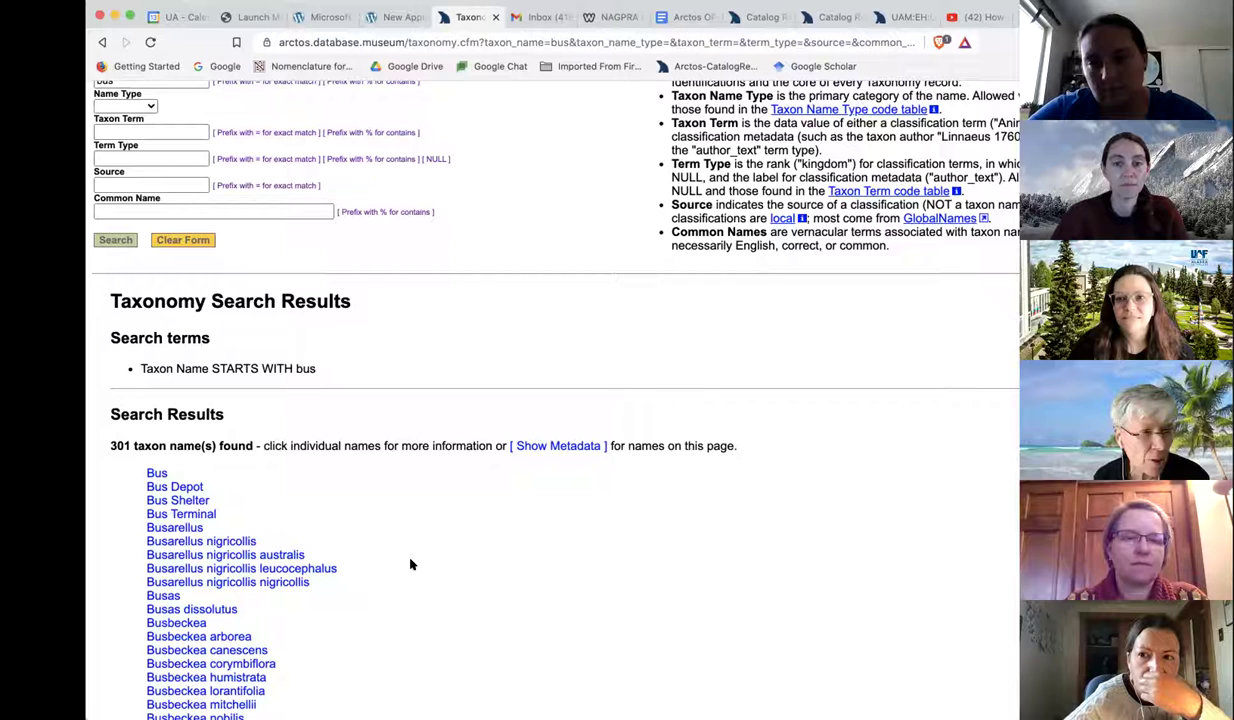
scroll(410, 565, down, 1)
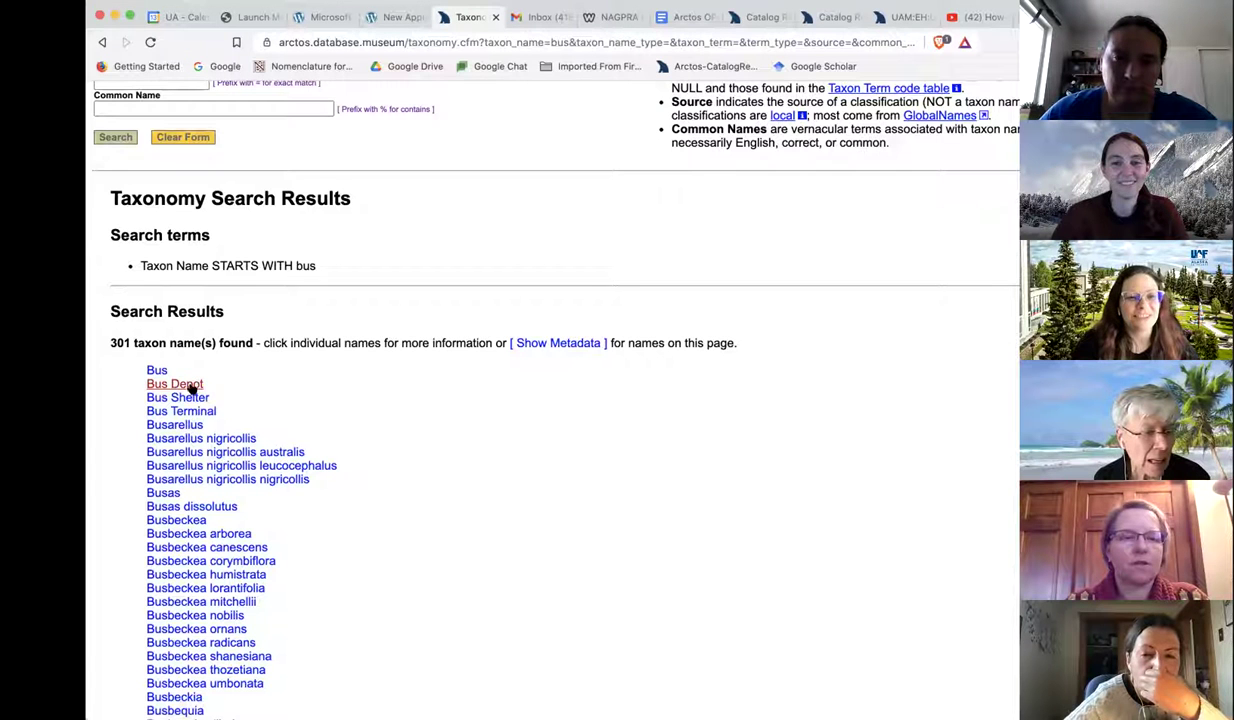
scroll(202, 476, down, 2)
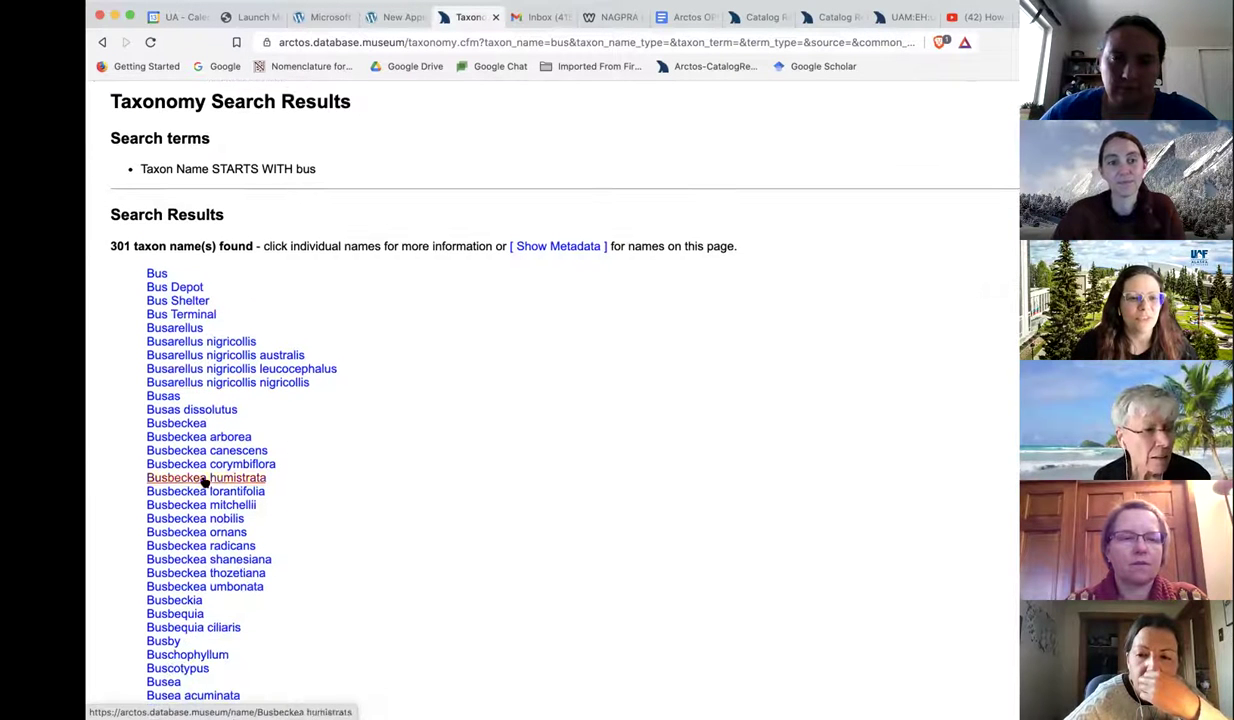
scroll(185, 587, down, 5)
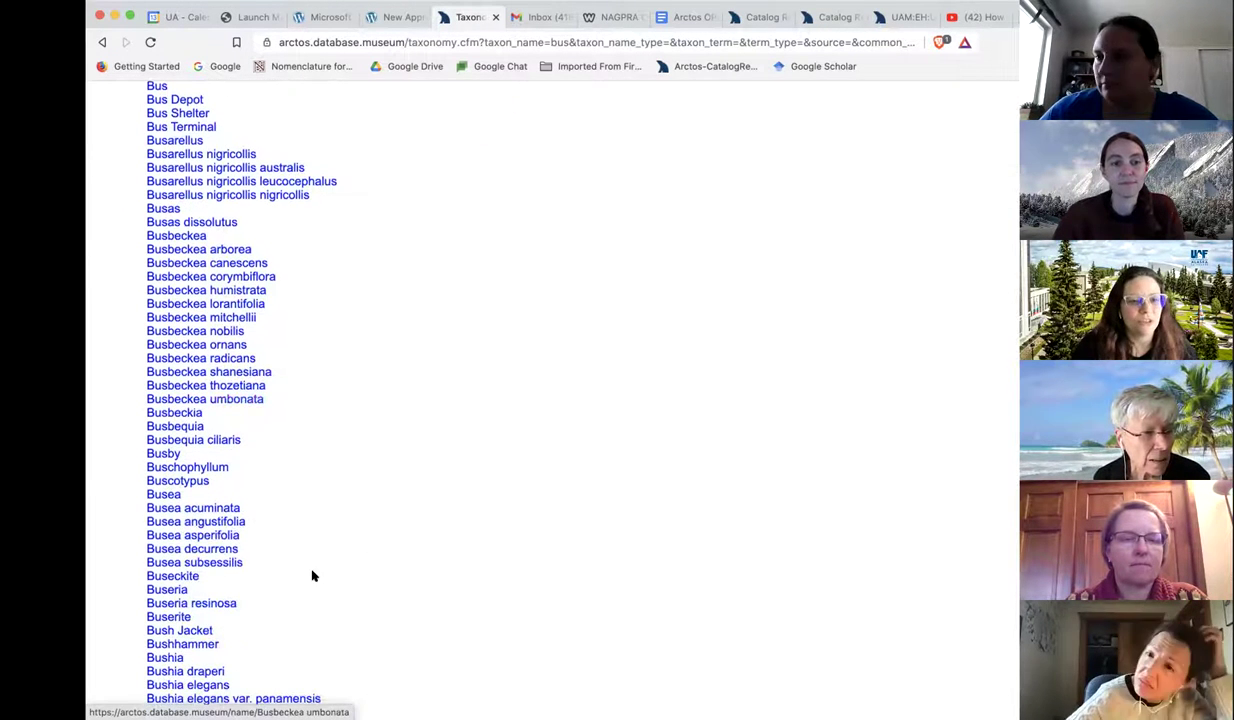
scroll(312, 576, down, 3)
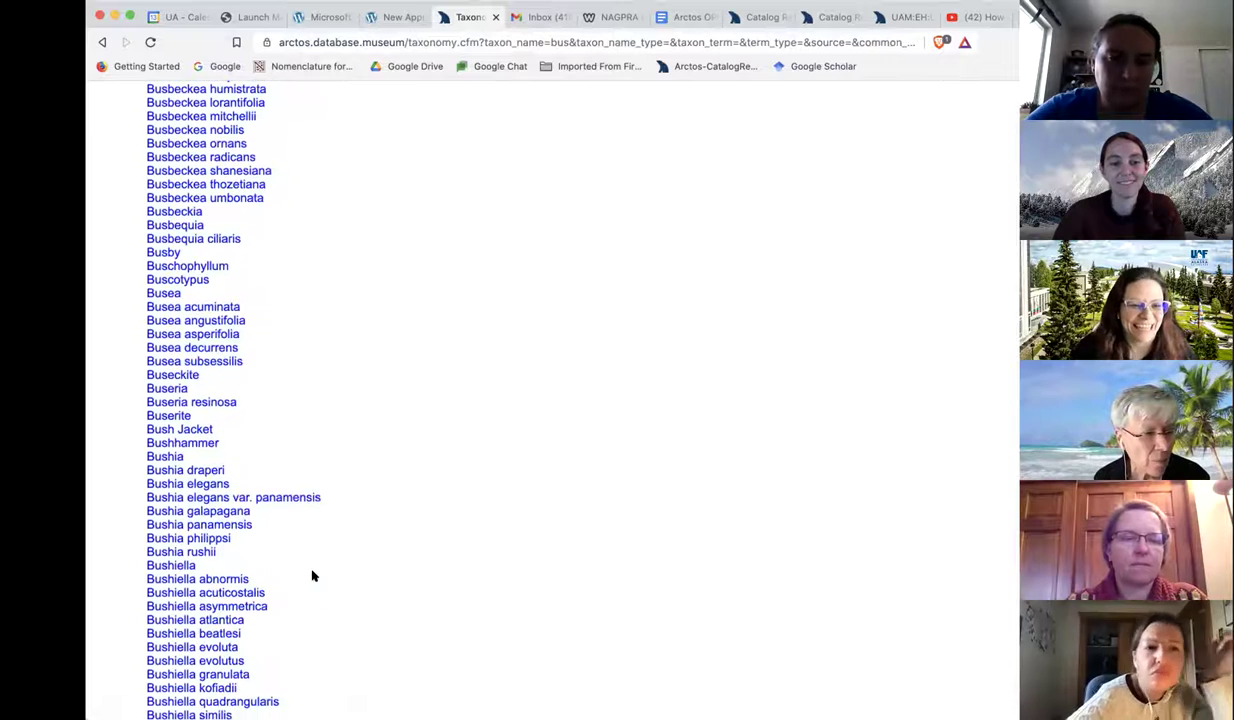
scroll(312, 576, up, 6)
scroll(312, 576, up, 10)
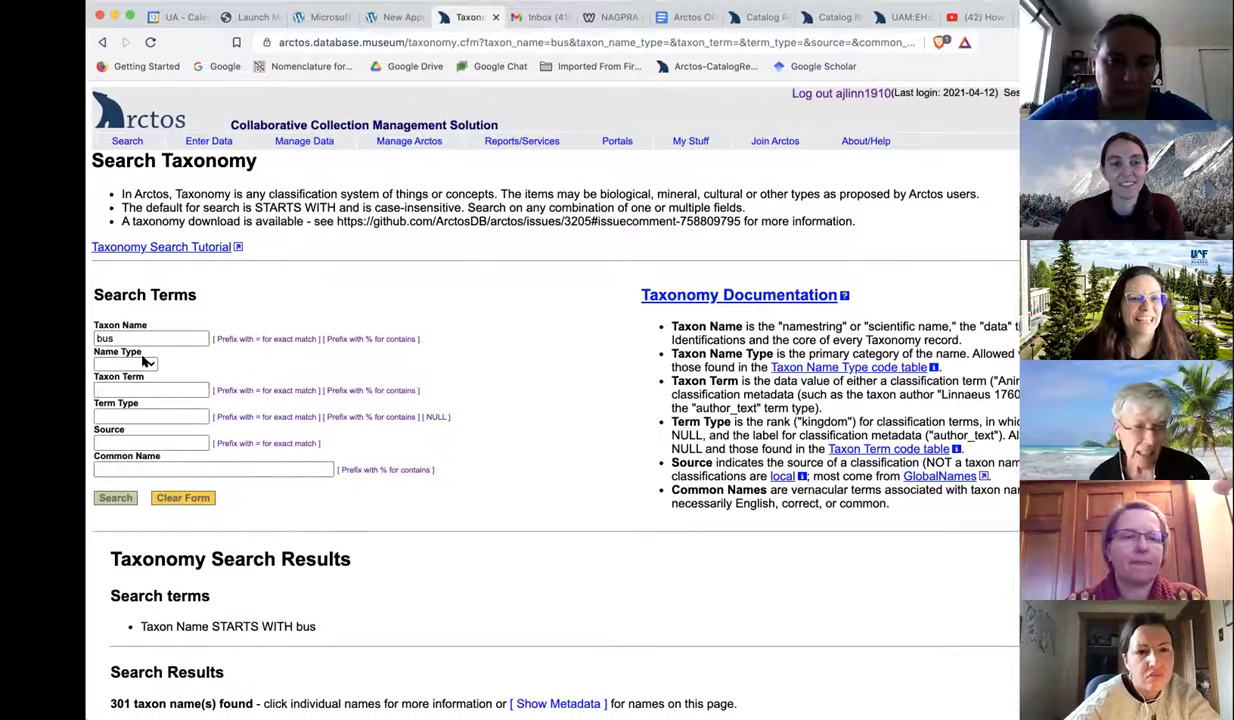
click(142, 364)
Step: Filter the 'bus' name search to the cultural name type, giving 23 results
click(132, 377)
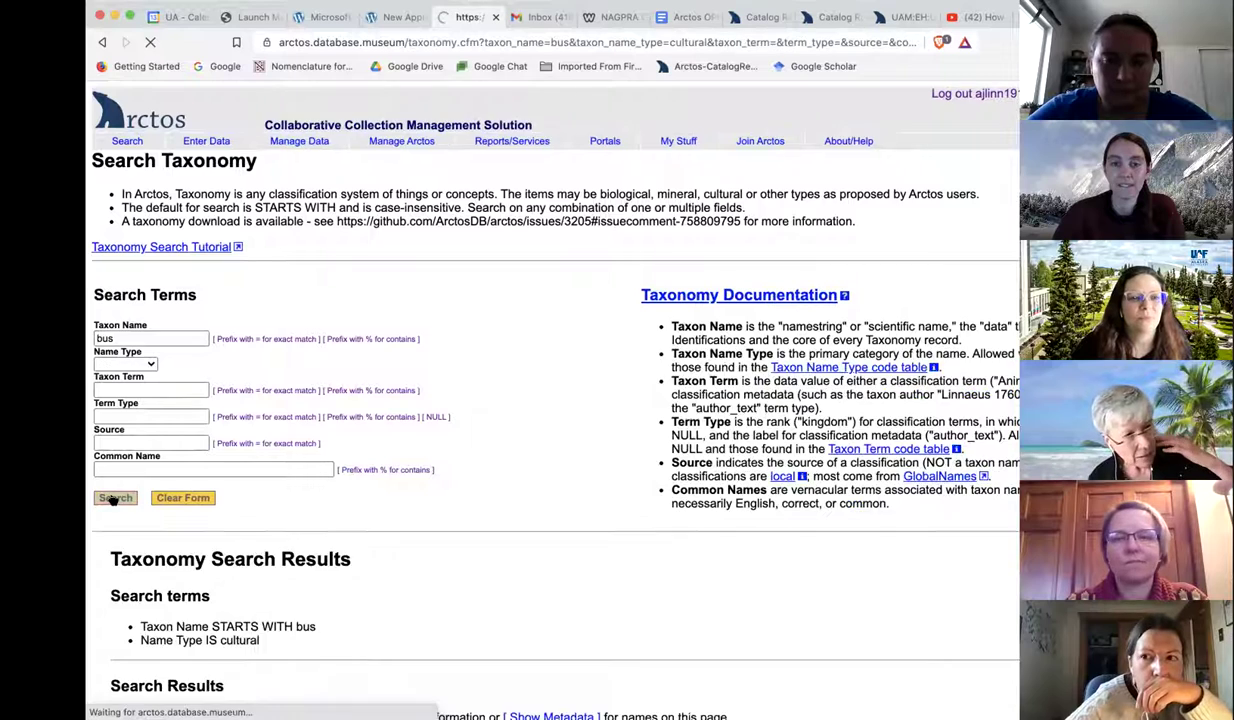
scroll(476, 402, down, 5)
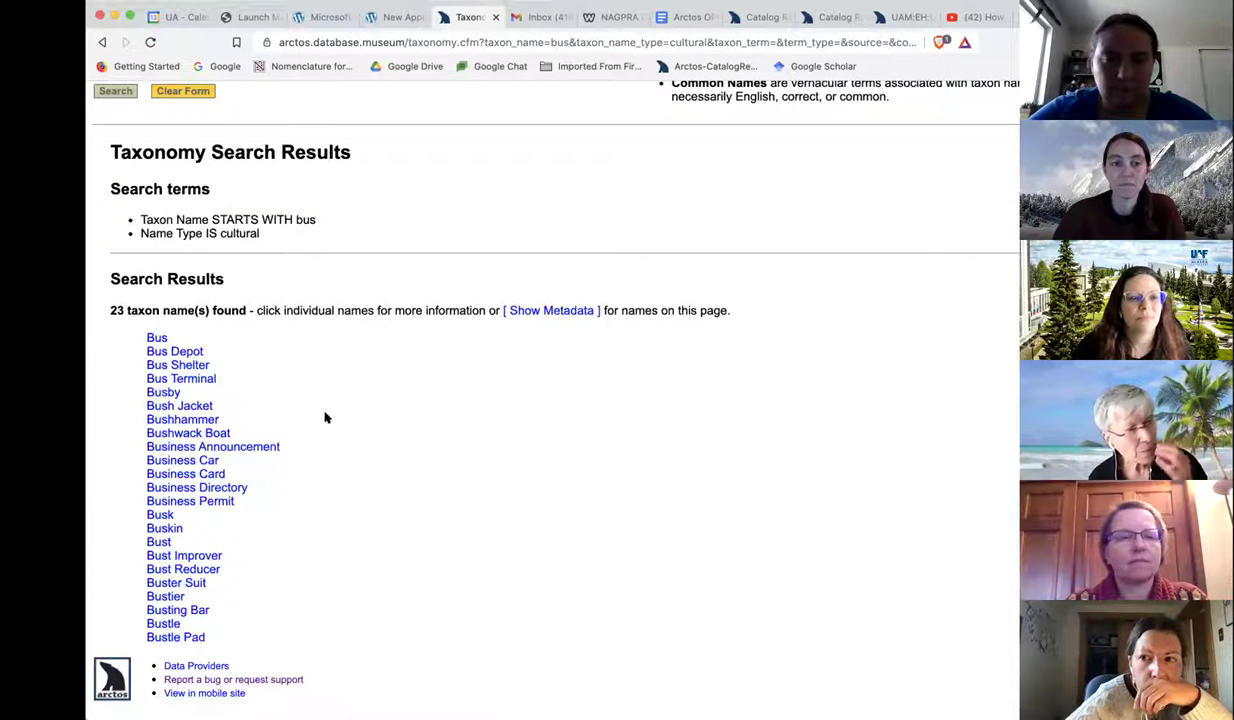
scroll(303, 330, up, 3)
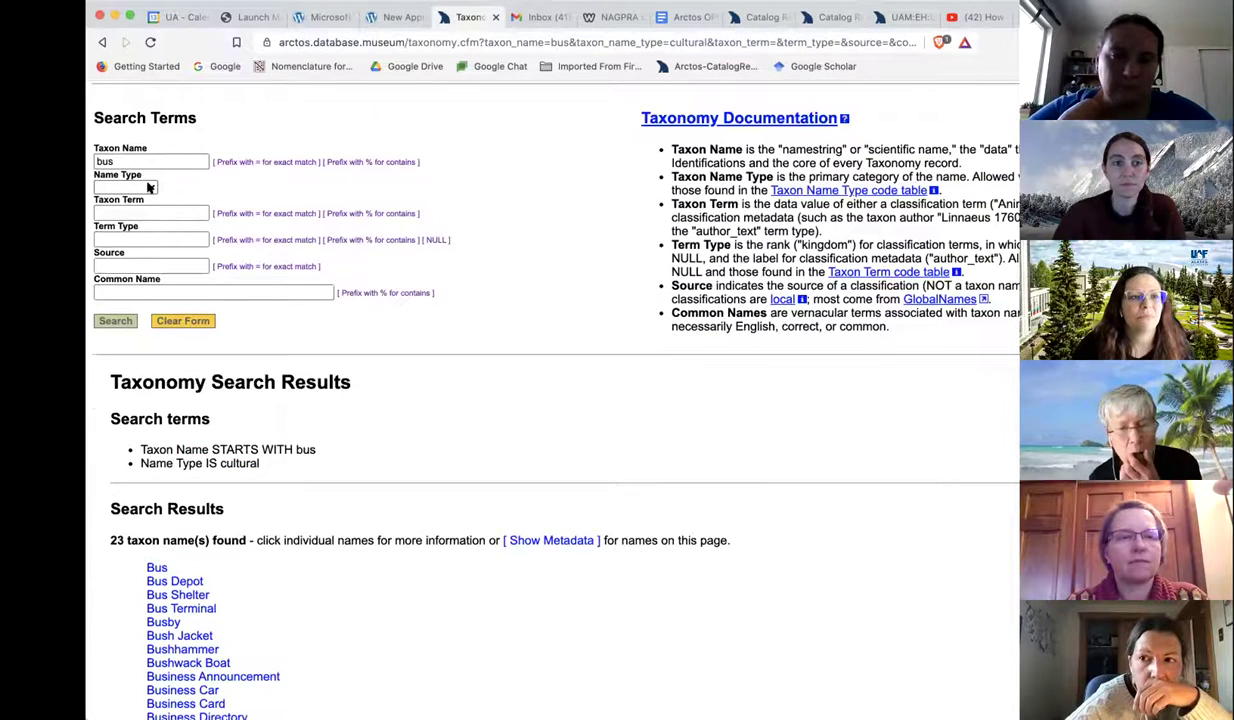
Step: Clear the Name Type filter and search Taxon Term 'bus' instead, returning 1000 names
click(148, 187)
click(161, 158)
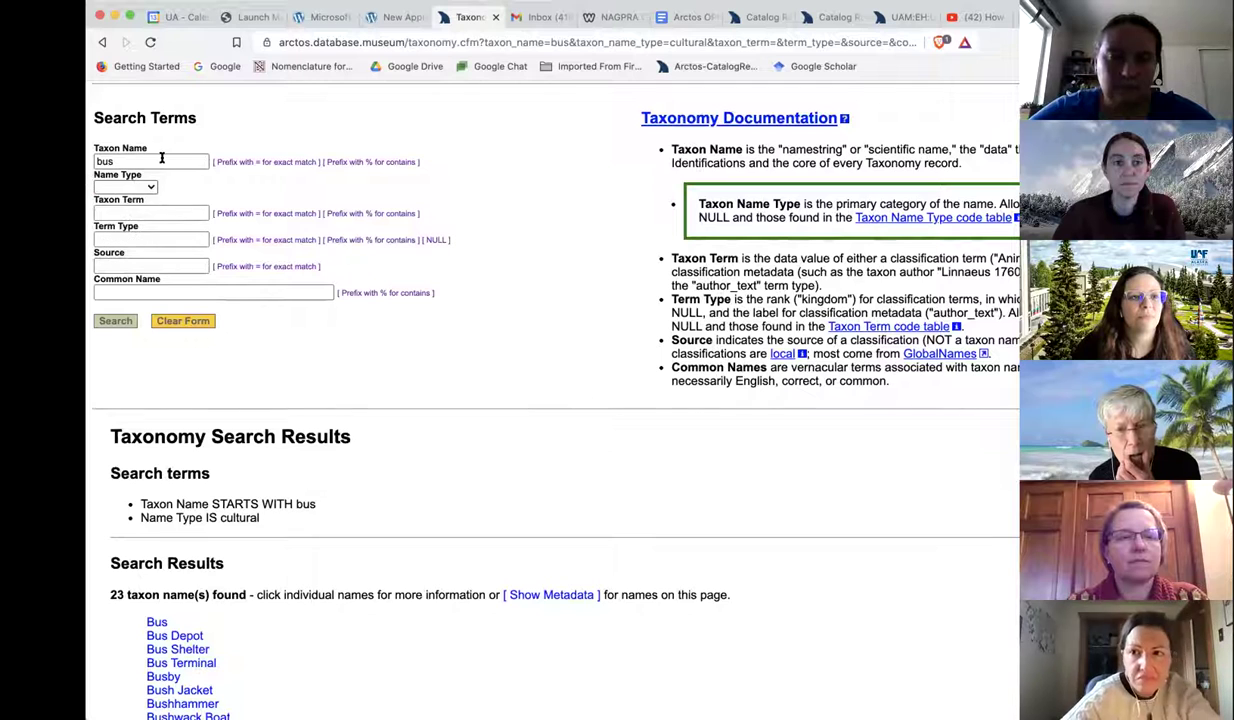
click(144, 208)
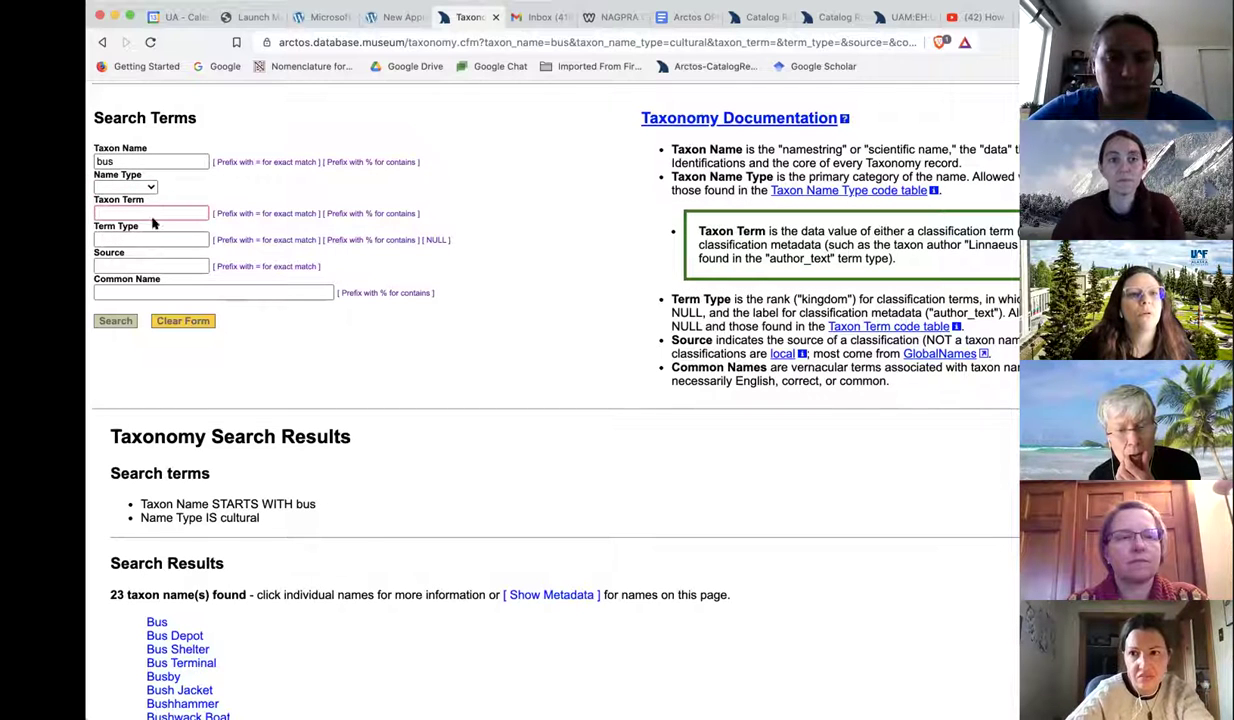
drag(118, 157, 91, 157)
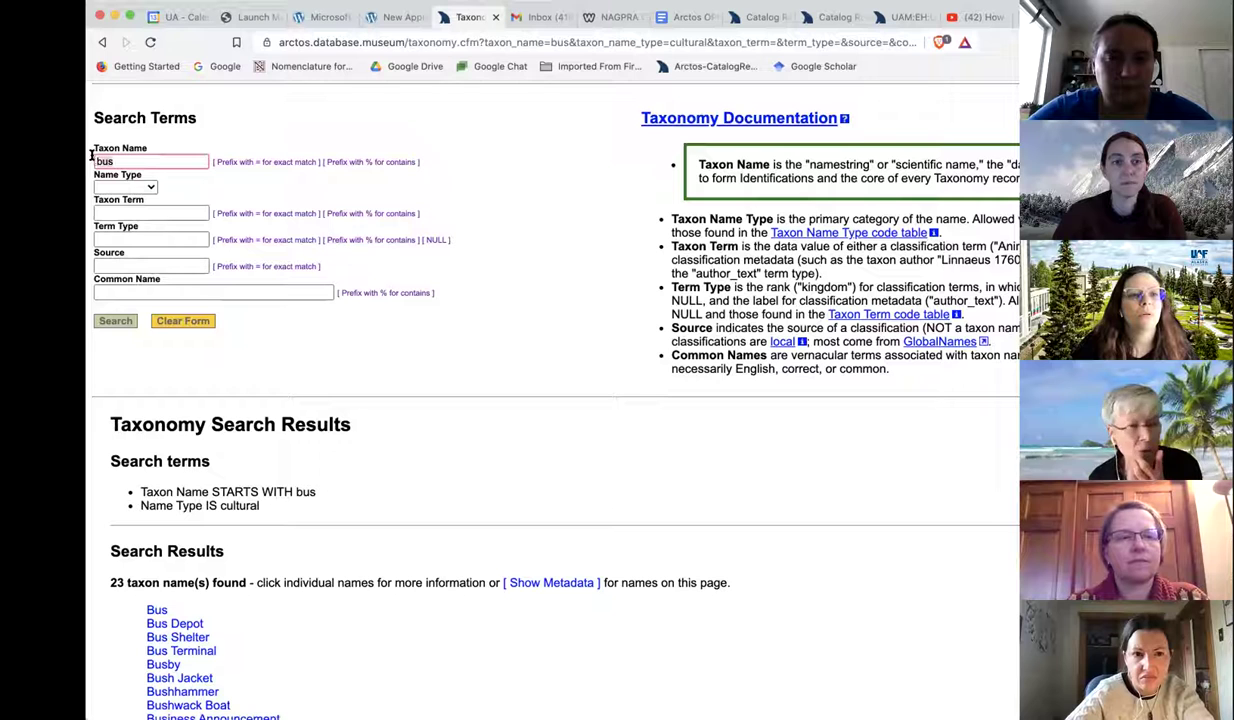
click(154, 205)
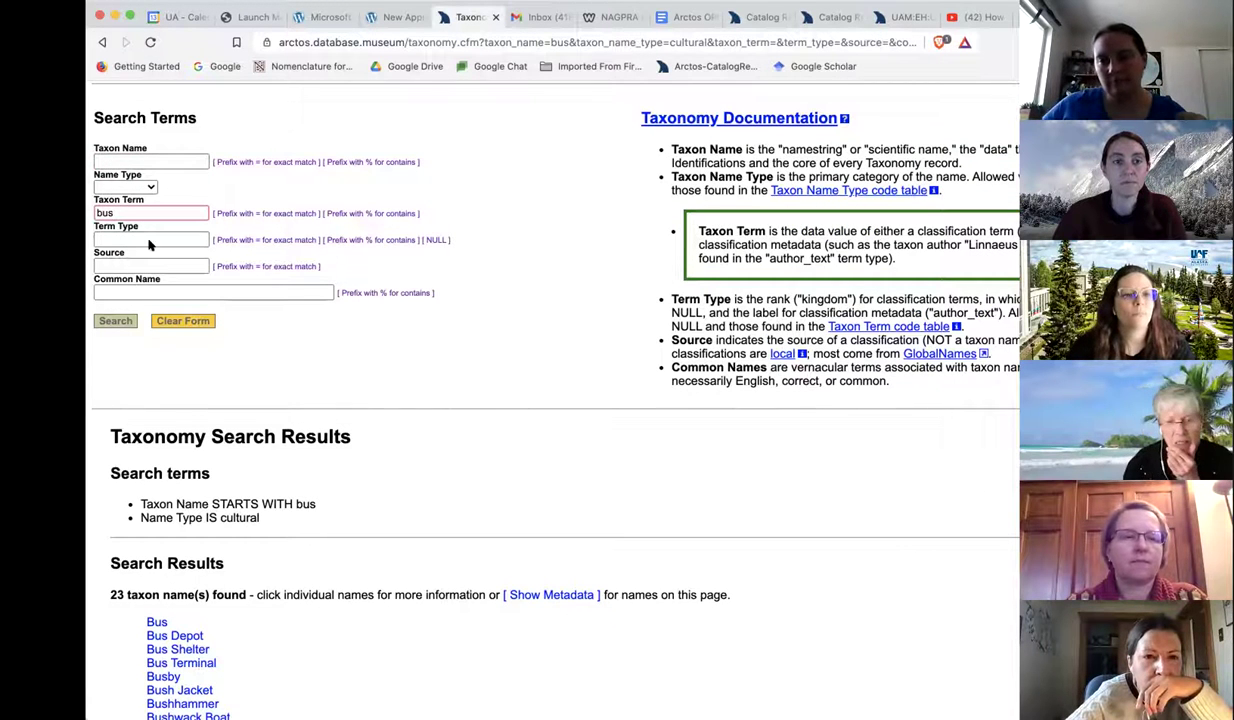
click(117, 320)
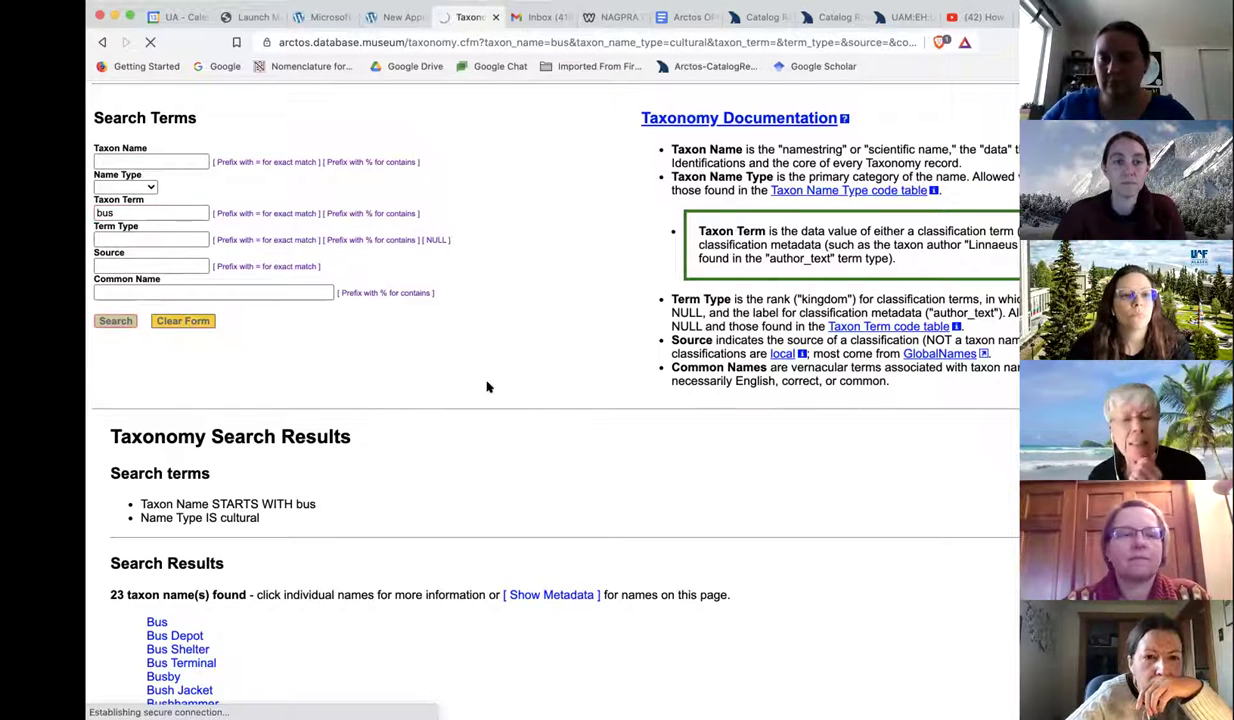
scroll(419, 548, down, 5)
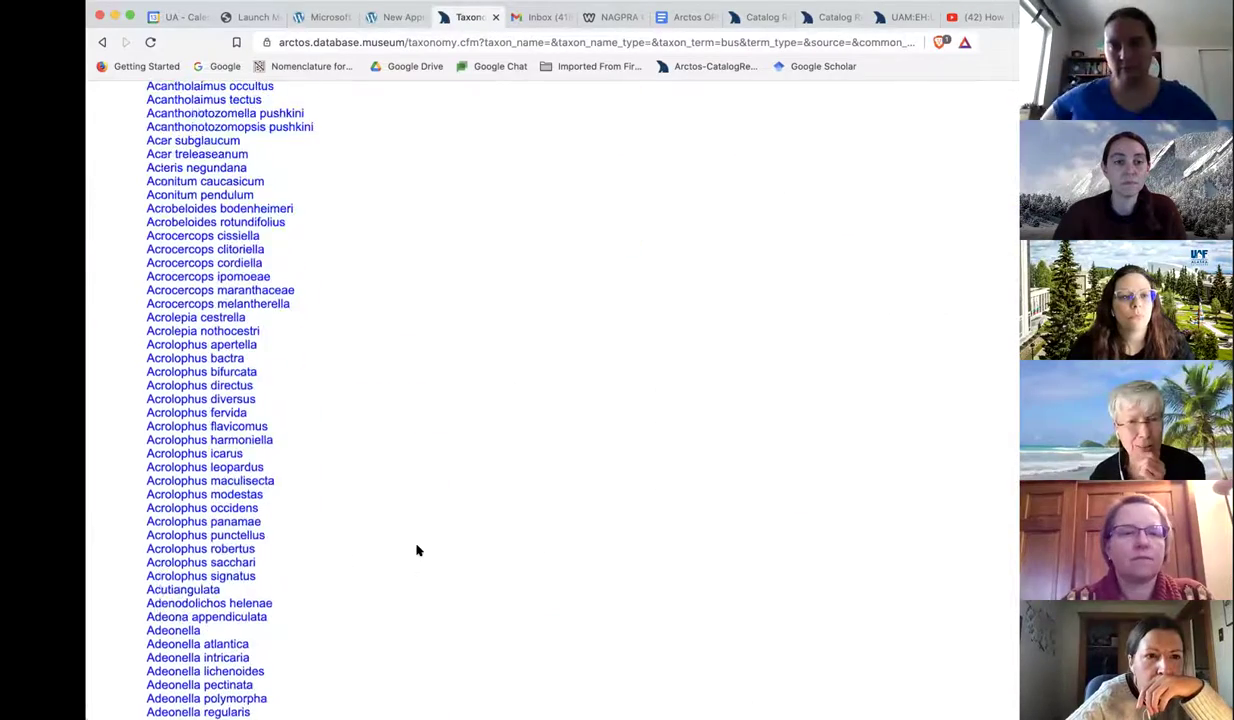
scroll(415, 566, down, 10)
scroll(415, 566, up, 4)
scroll(415, 566, up, 20)
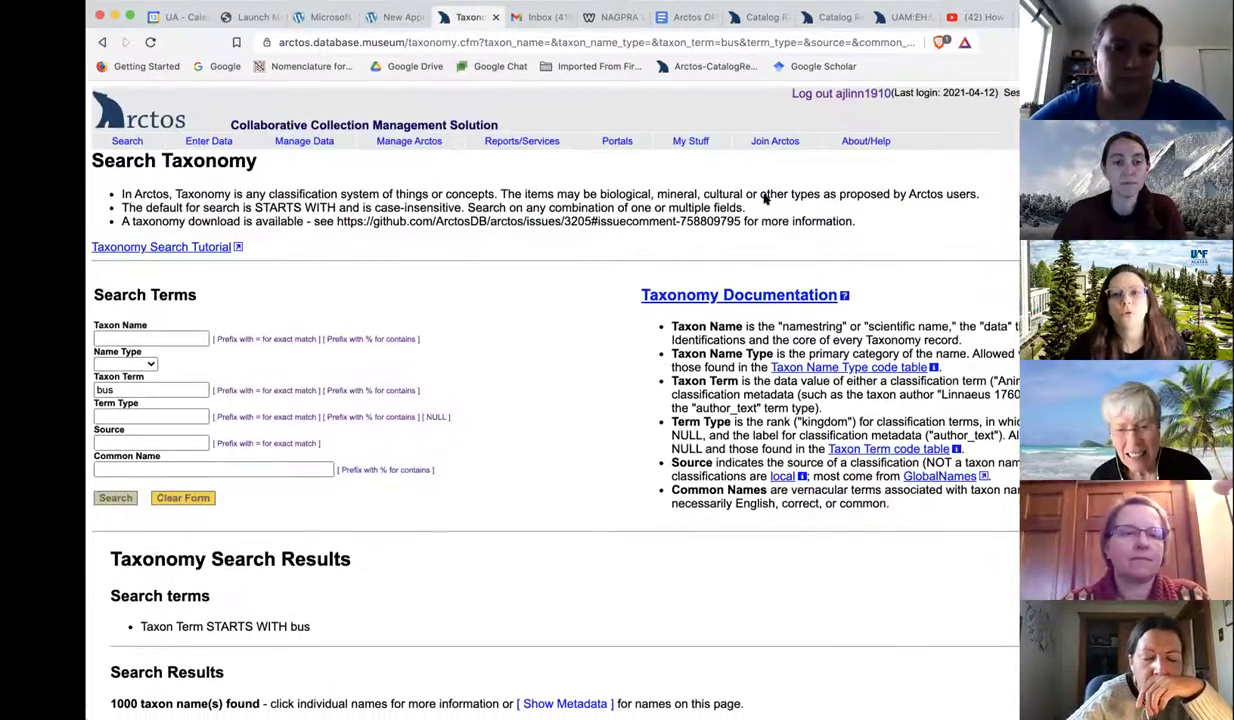